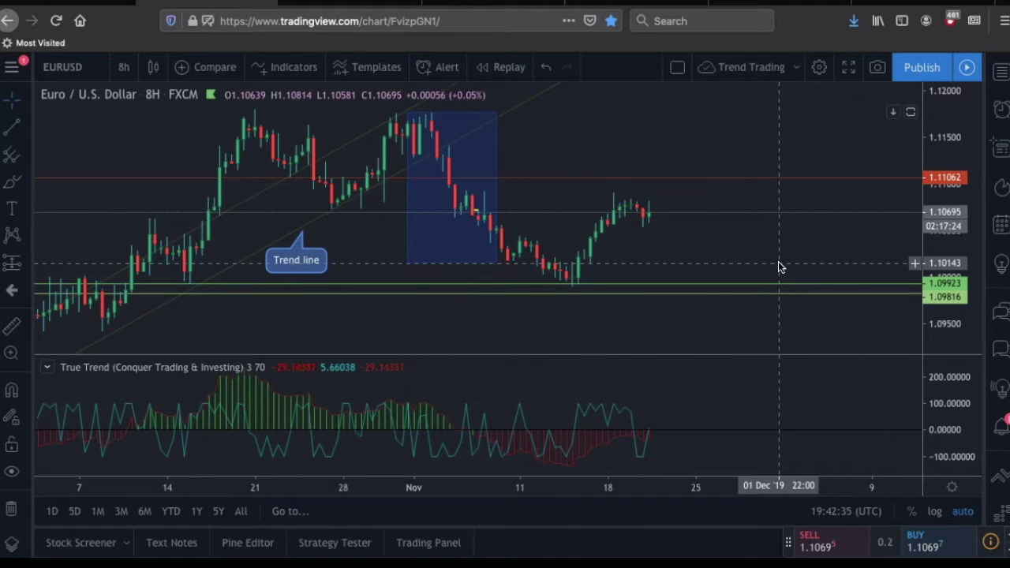
- Examine the EURUSD daily chart around the trend line, the red resistance level and the green support lines
click(675, 260)
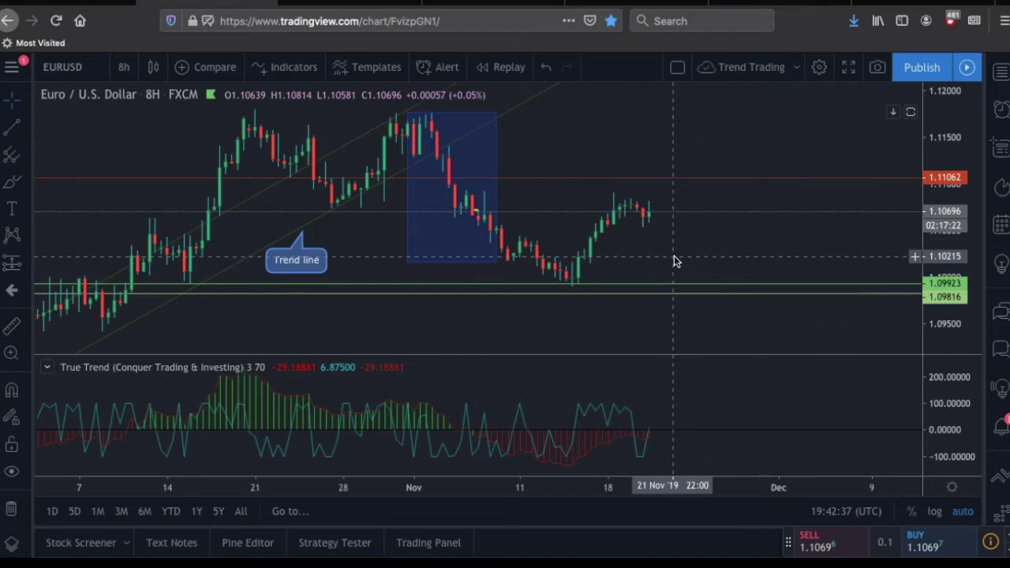
click(620, 219)
click(597, 232)
drag(627, 284, 627, 292)
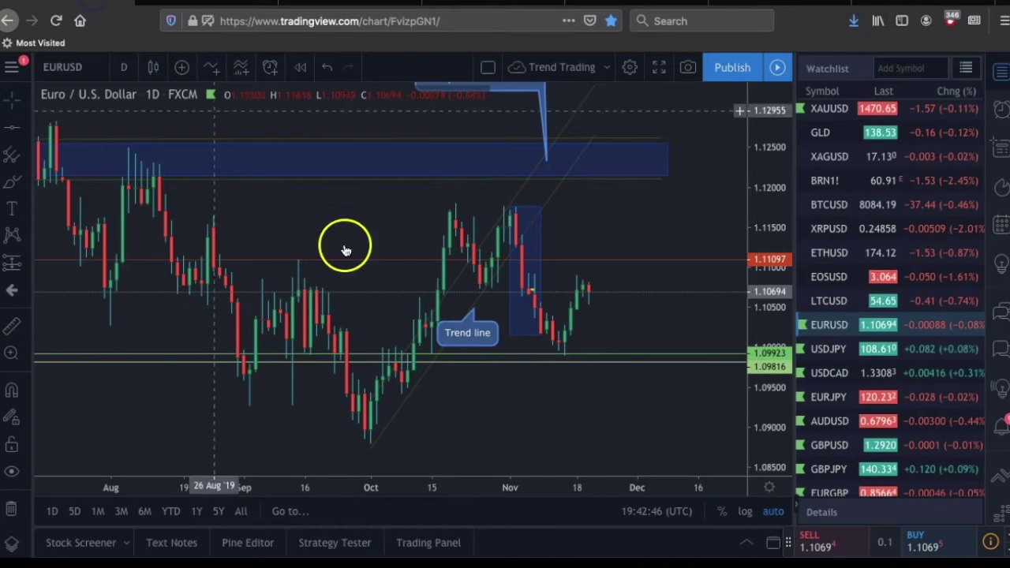
scroll(620, 352, up, 3)
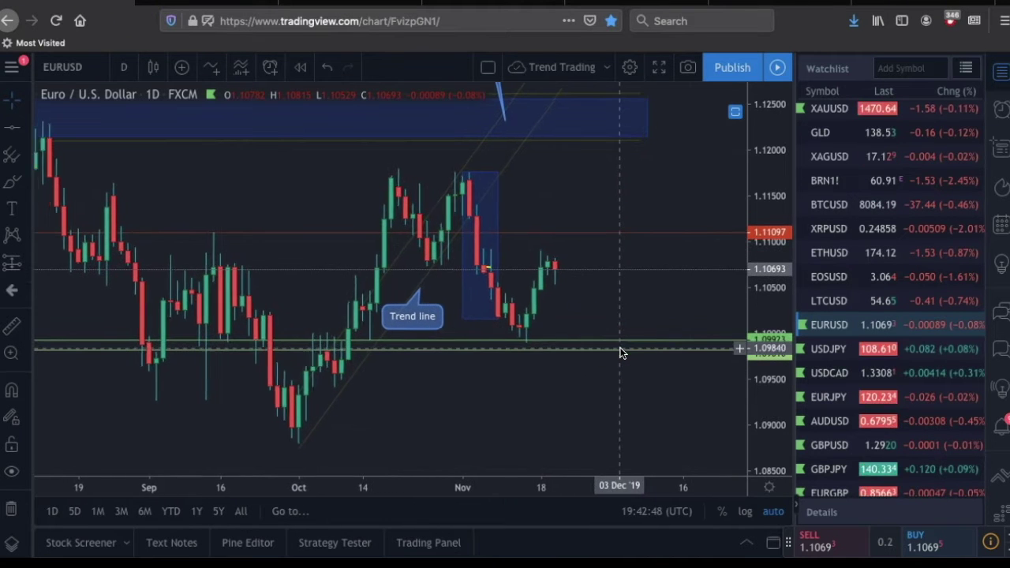
scroll(619, 352, down, 4)
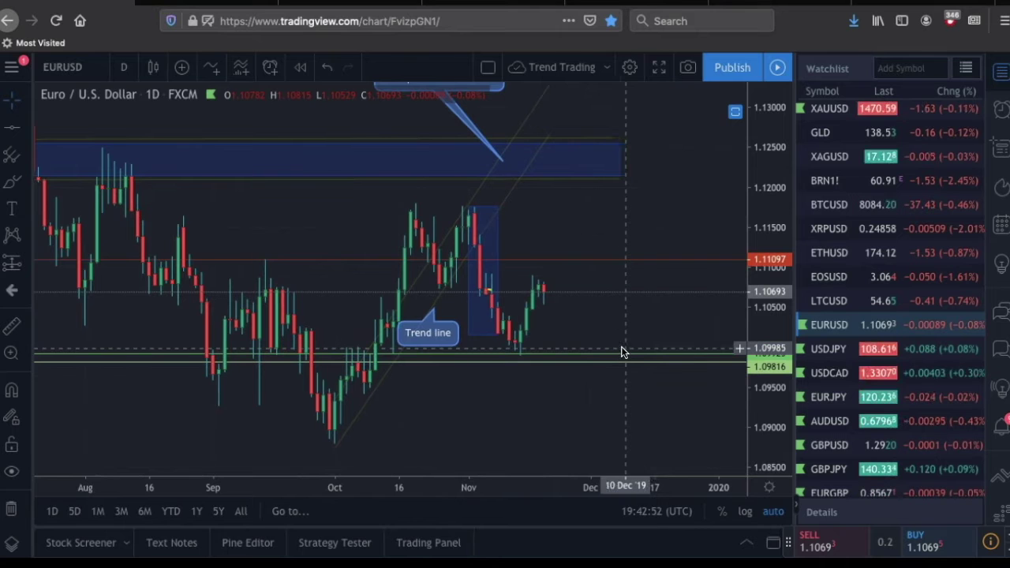
click(427, 437)
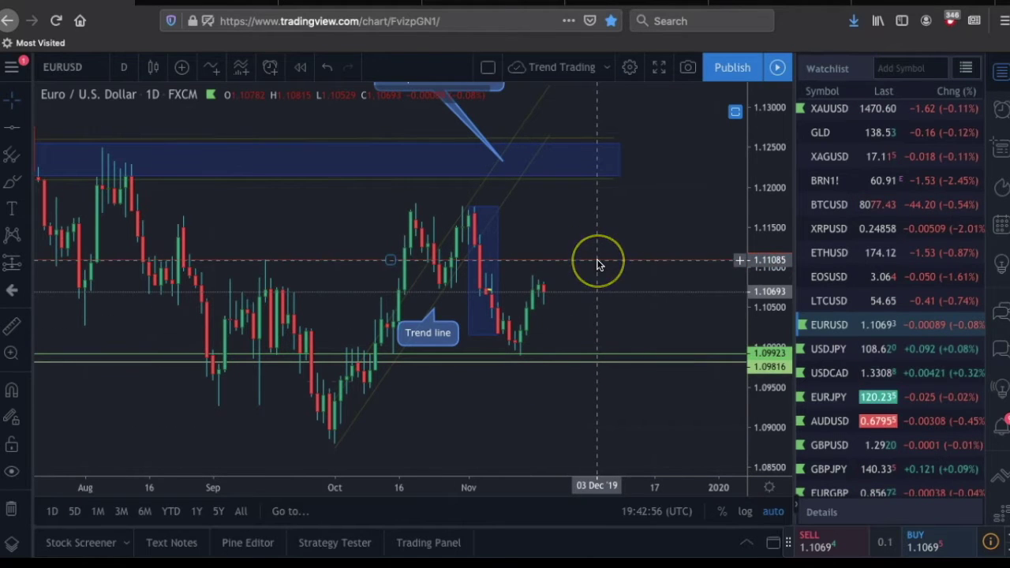
scroll(618, 385, up, 1)
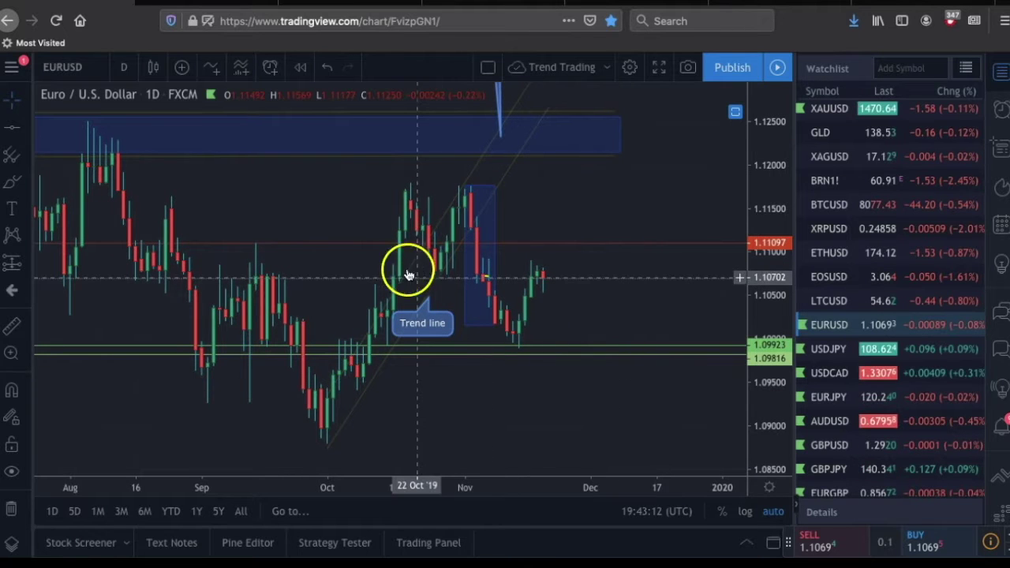
- Return to the EURUSD 8-hour chart and examine recent candles against the True Trend indicator
click(217, 4)
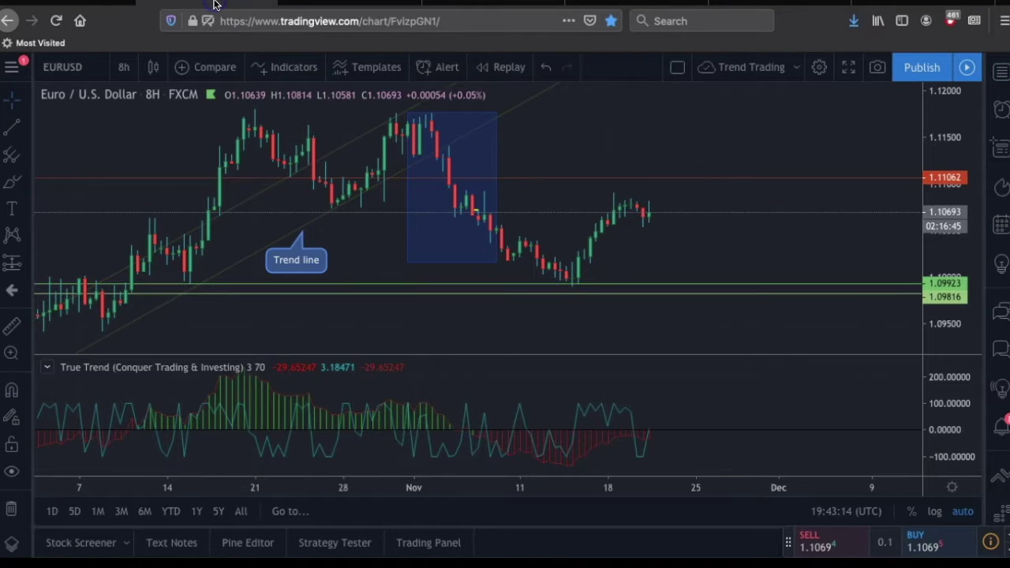
scroll(414, 226, right, 5)
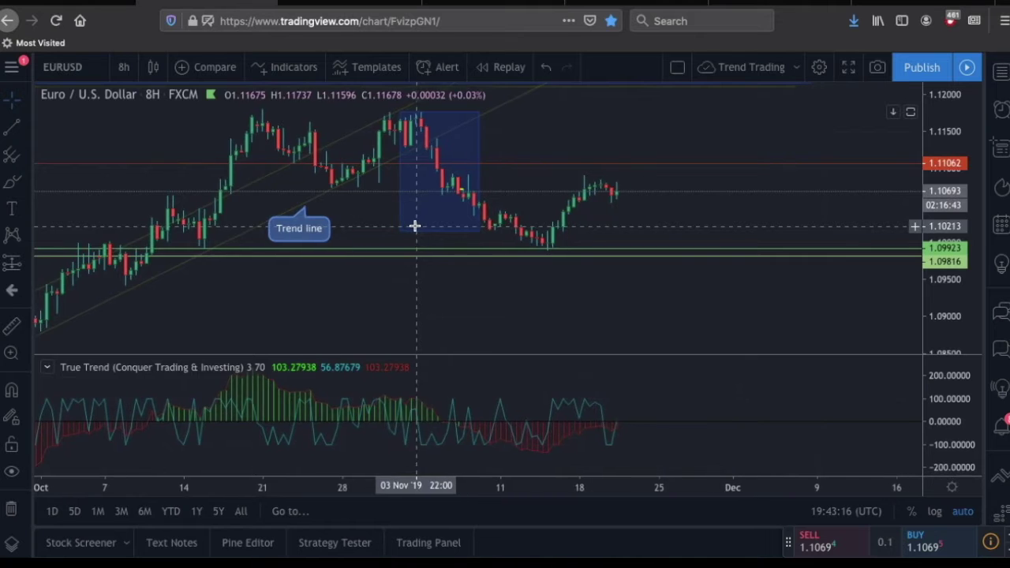
scroll(414, 227, up, 2)
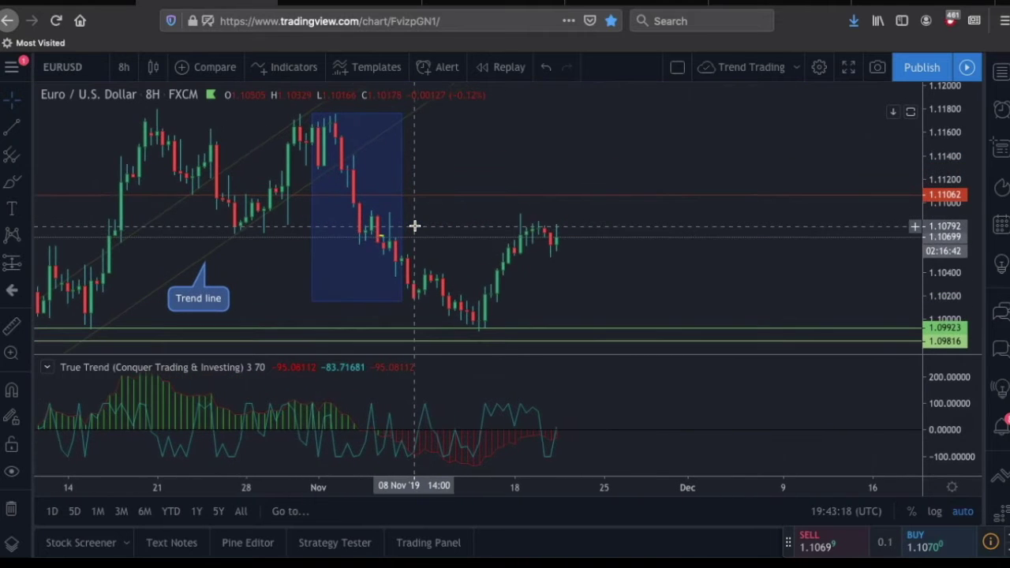
click(514, 260)
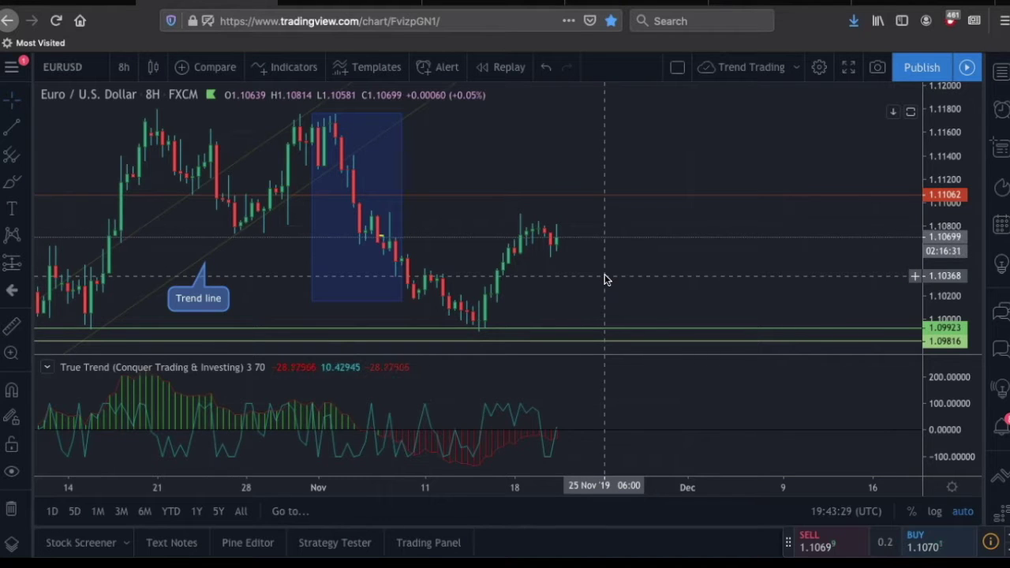
click(344, 306)
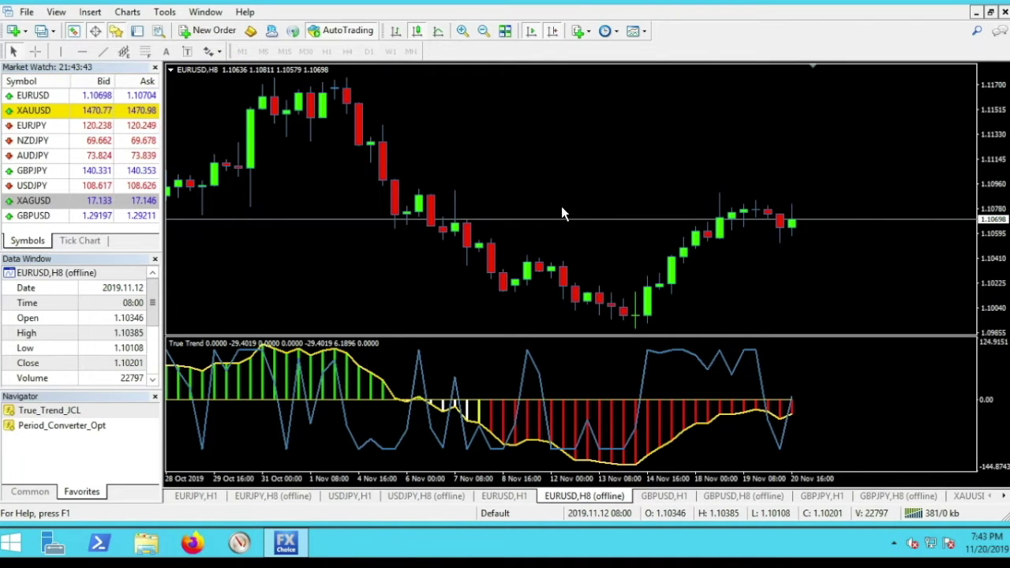
- Switch to the YouTube live trading session video and read its full description for the FX Choice account link
click(640, 219)
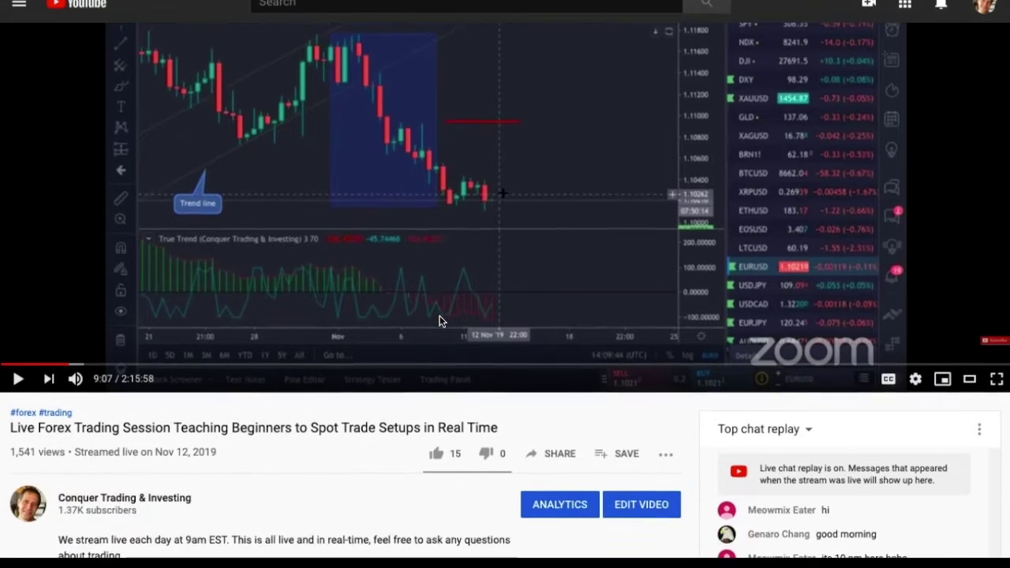
scroll(439, 316, down, 3)
click(159, 418)
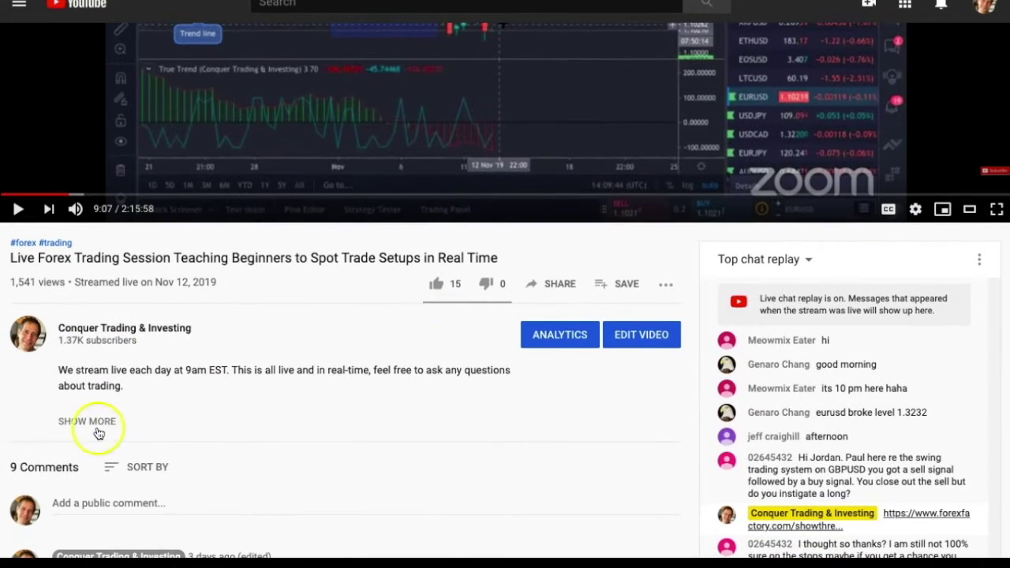
scroll(343, 435, down, 3)
scroll(344, 440, down, 2)
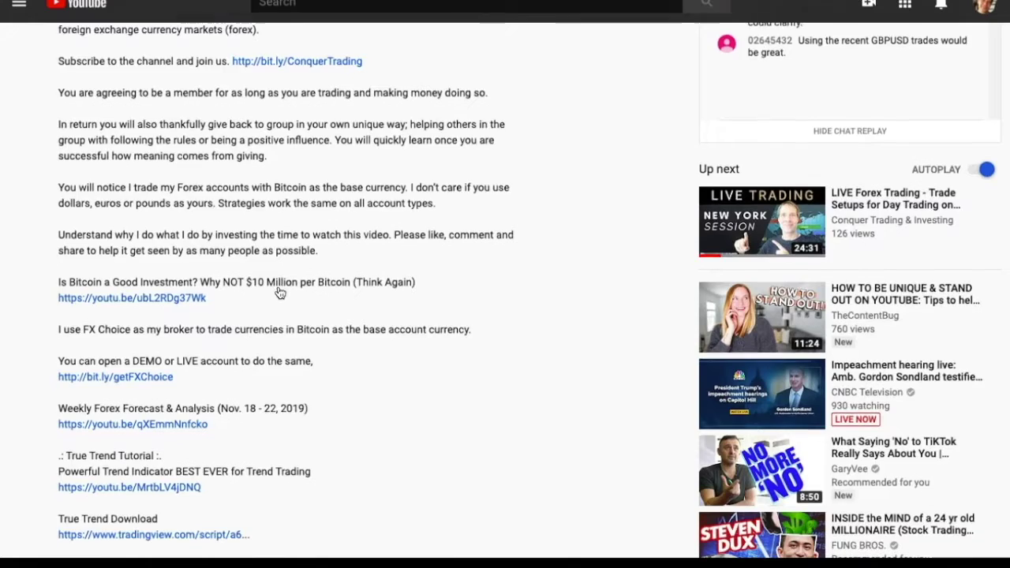
scroll(279, 293, down, 5)
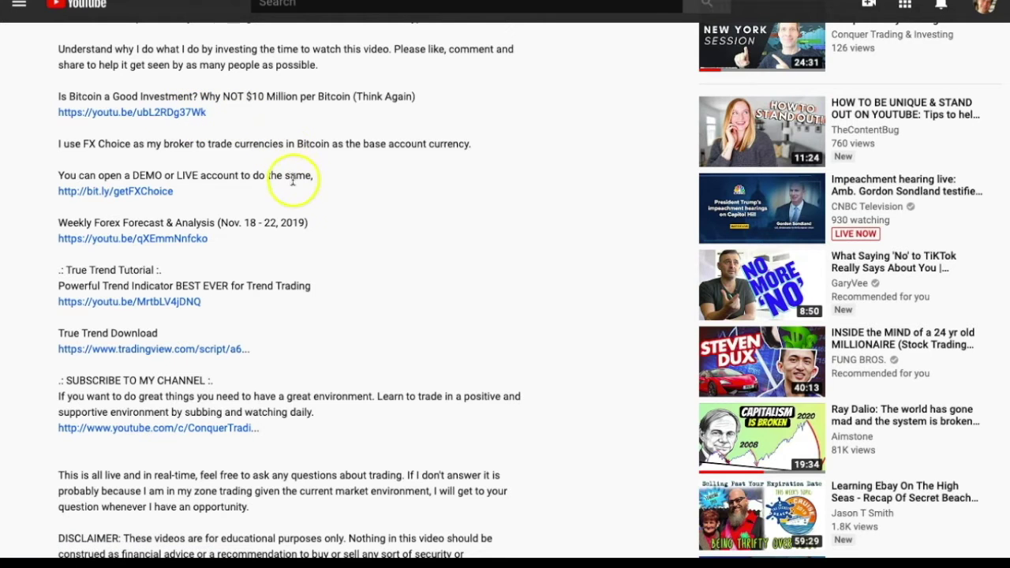
scroll(206, 210, up, 1)
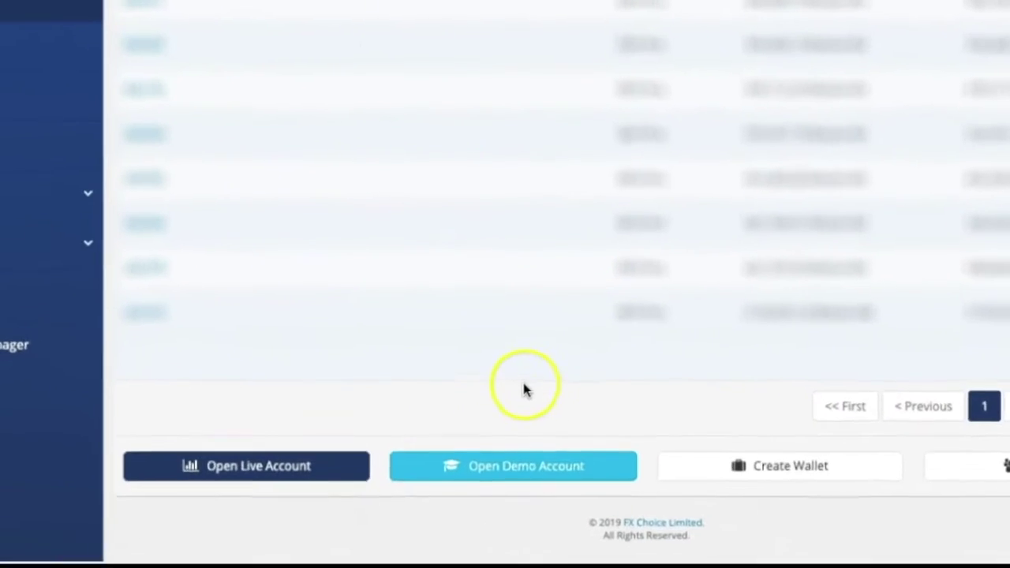
- Start a new demo account in the FXChoice back office and choose MT4 Pro as the account type
click(535, 452)
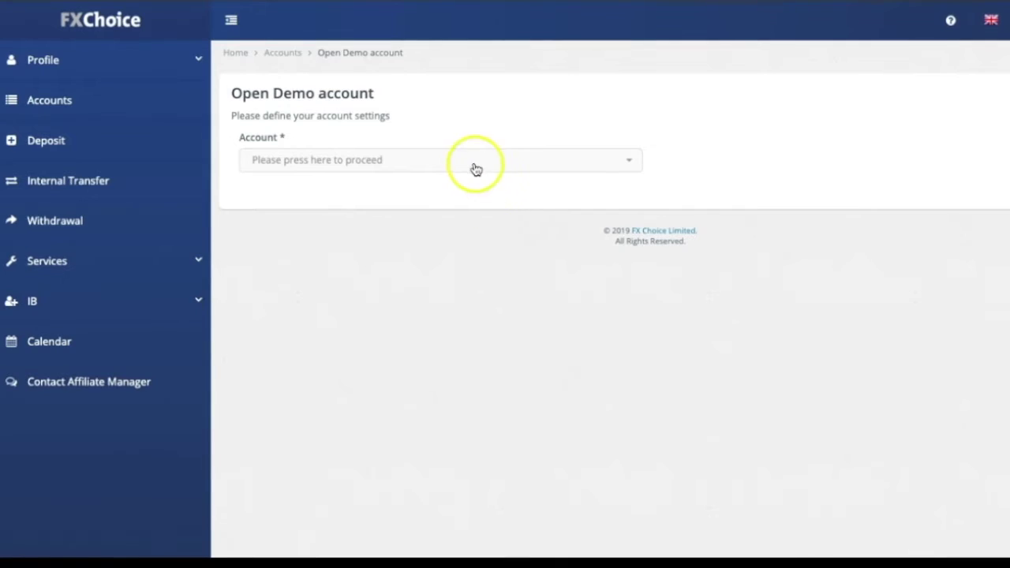
click(476, 165)
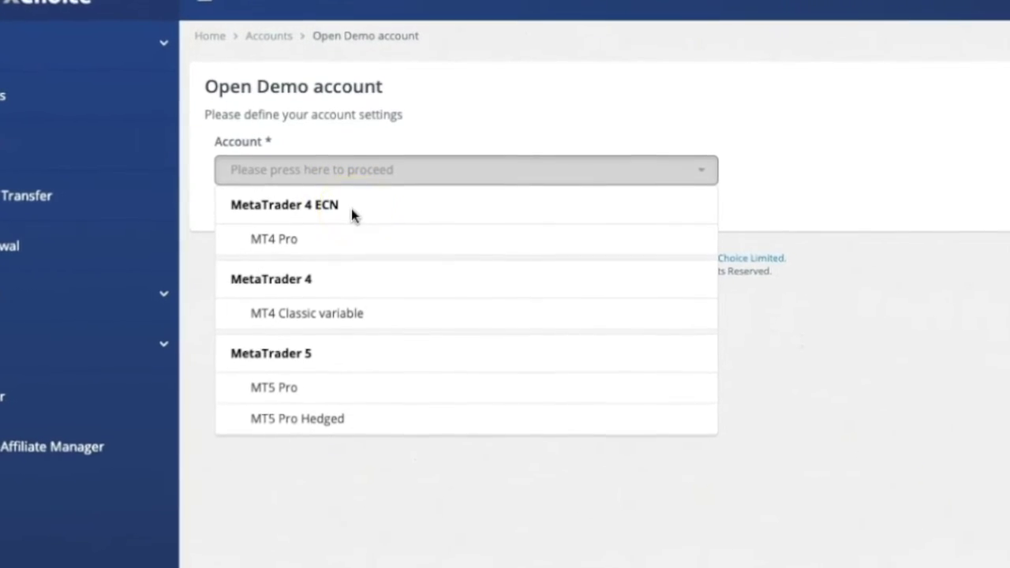
click(297, 241)
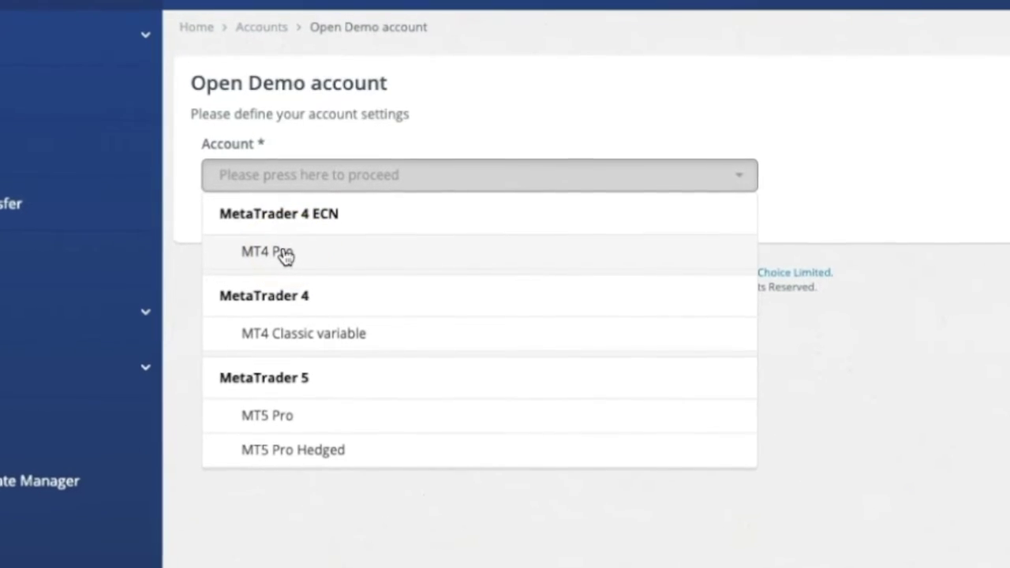
click(326, 258)
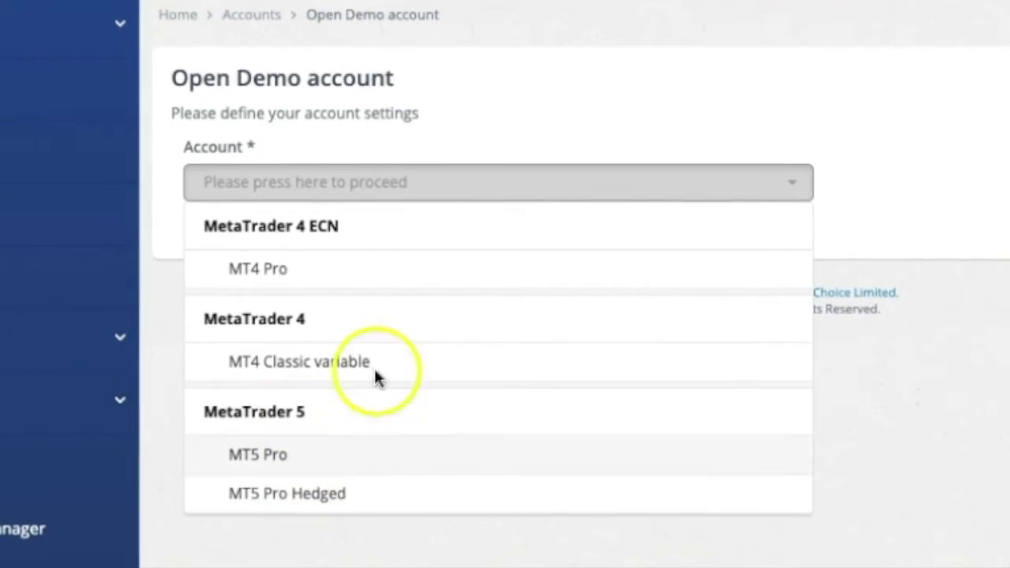
click(260, 269)
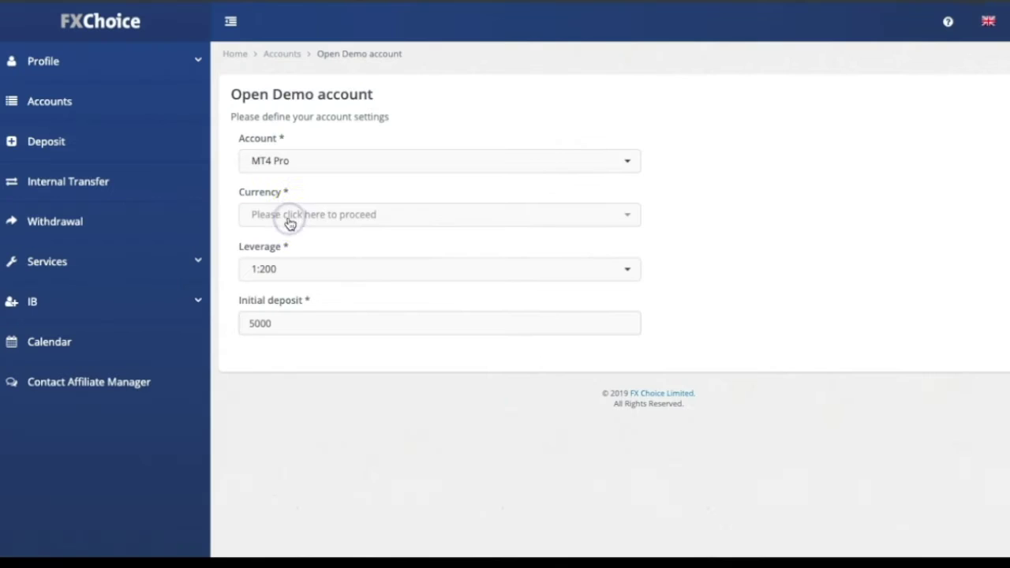
- Set the demo account's currency to Bitcoin Bit
click(351, 216)
click(326, 240)
click(337, 401)
click(300, 391)
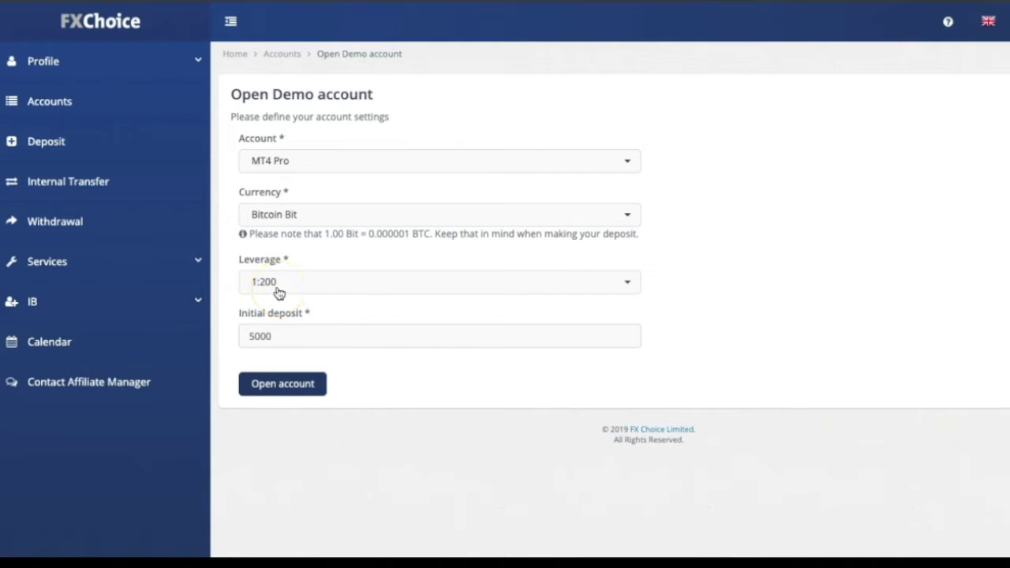
- Set the initial deposit to 2000000 and open the demo account
double_click(288, 333)
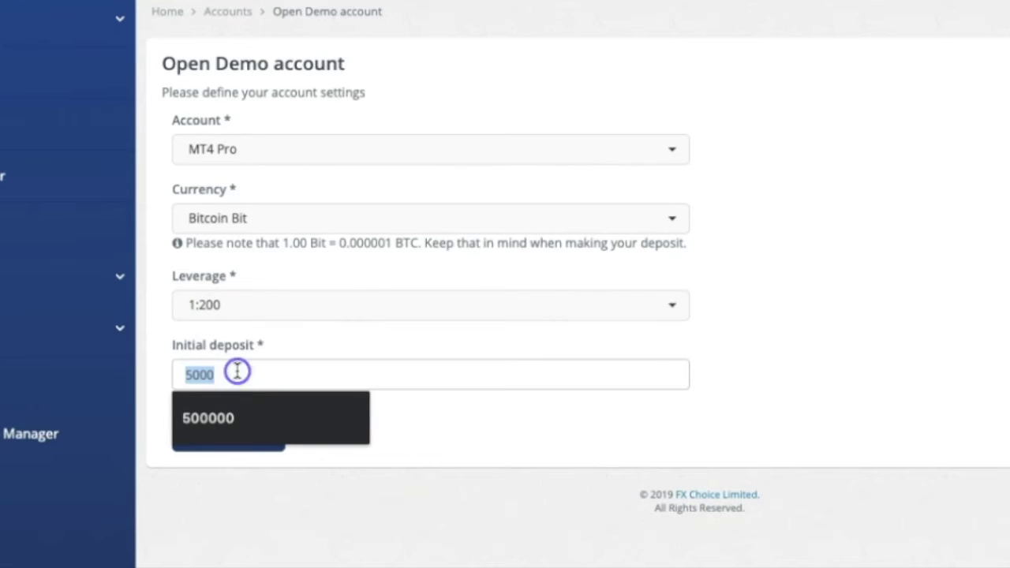
text(20)
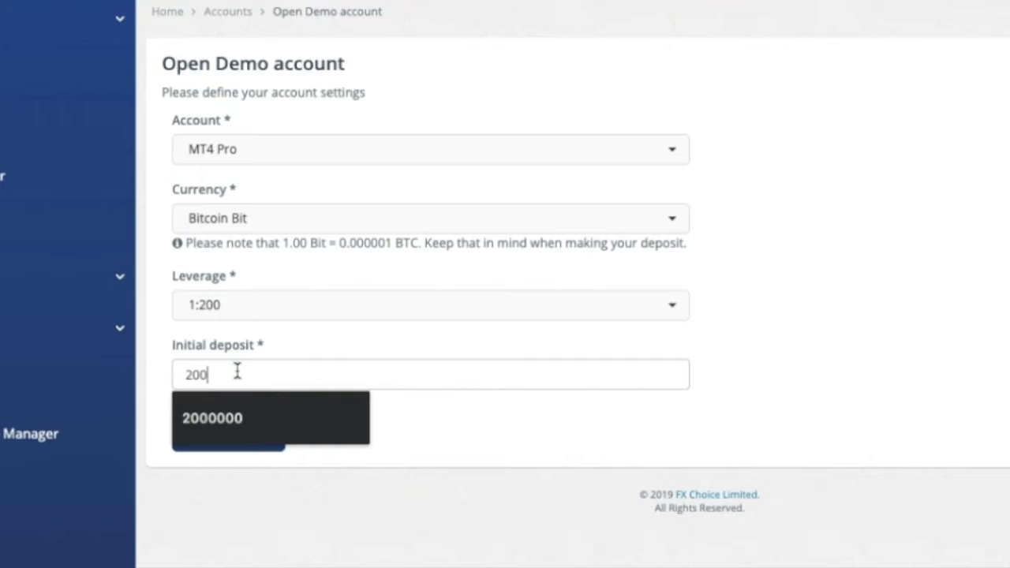
click(499, 474)
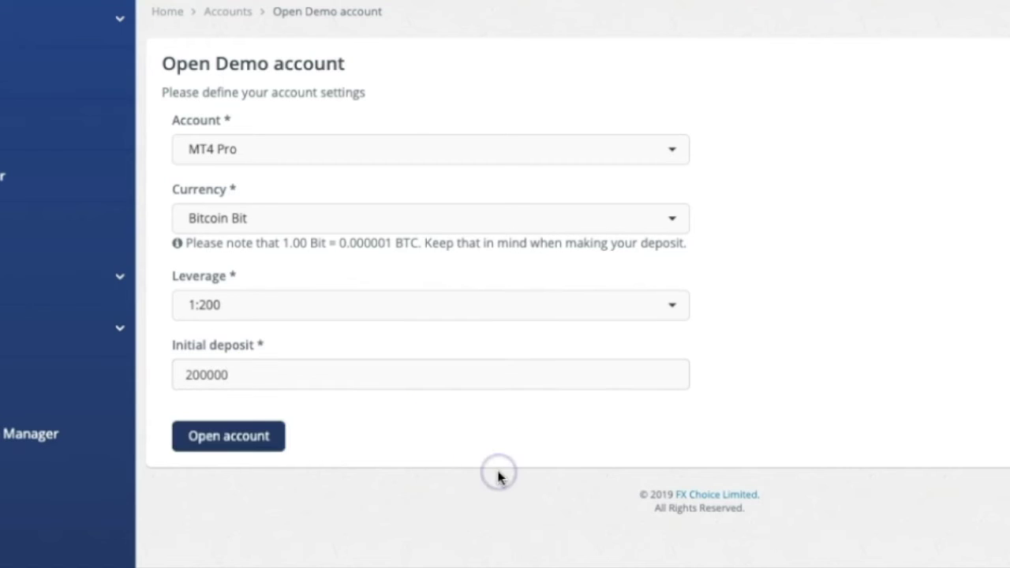
double_click(228, 376)
text(1)
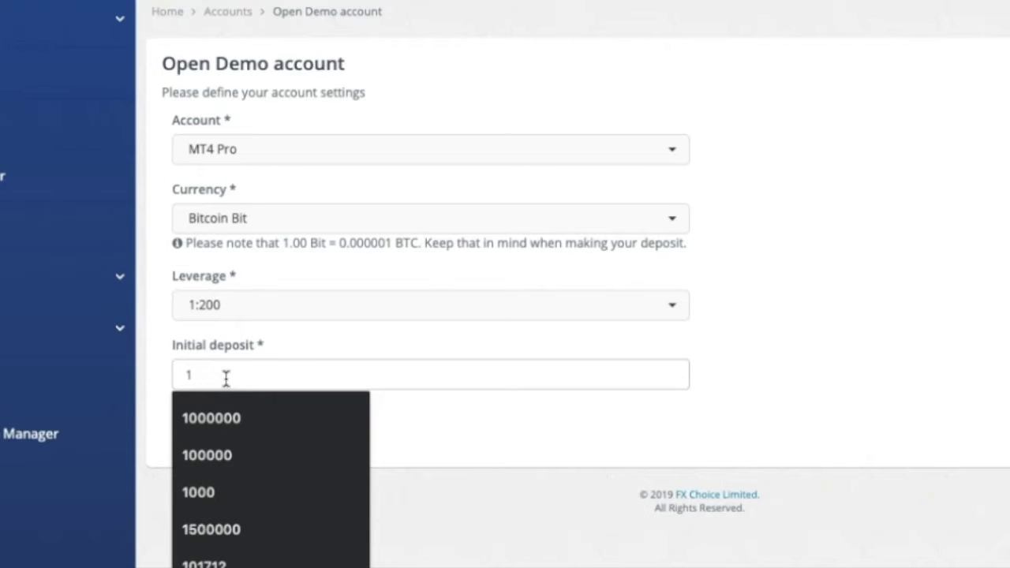
text(00000)
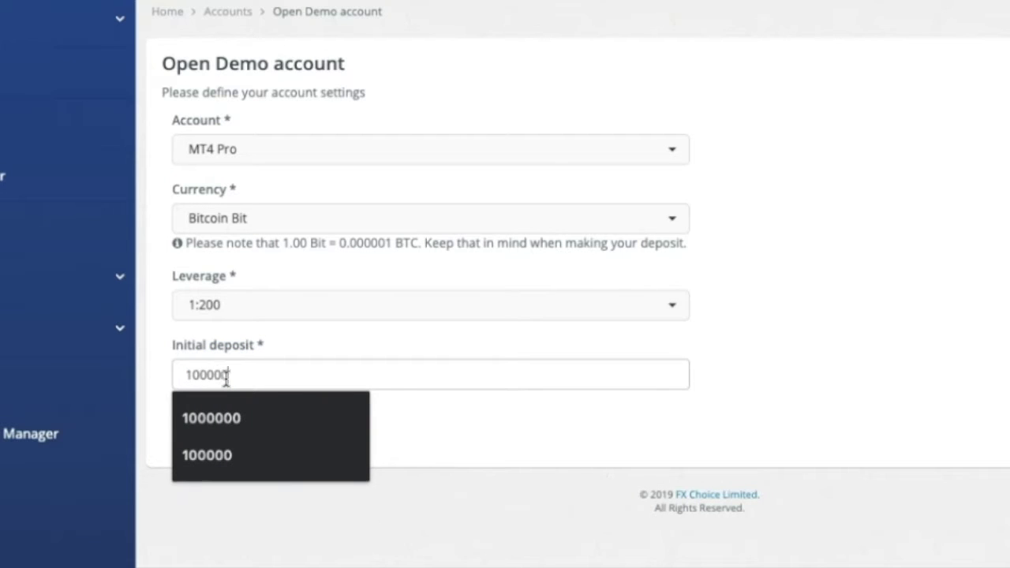
text(0)
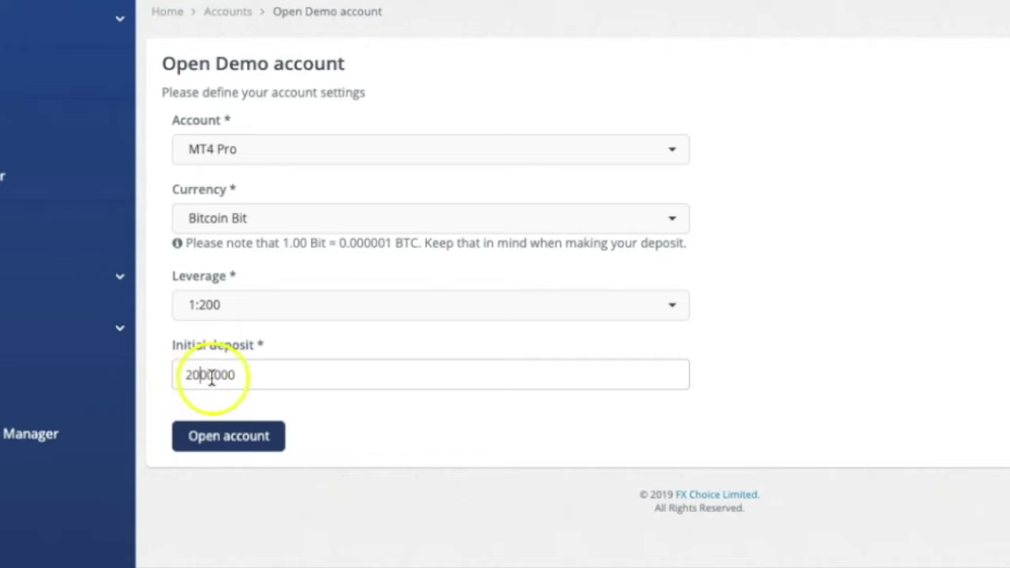
click(244, 440)
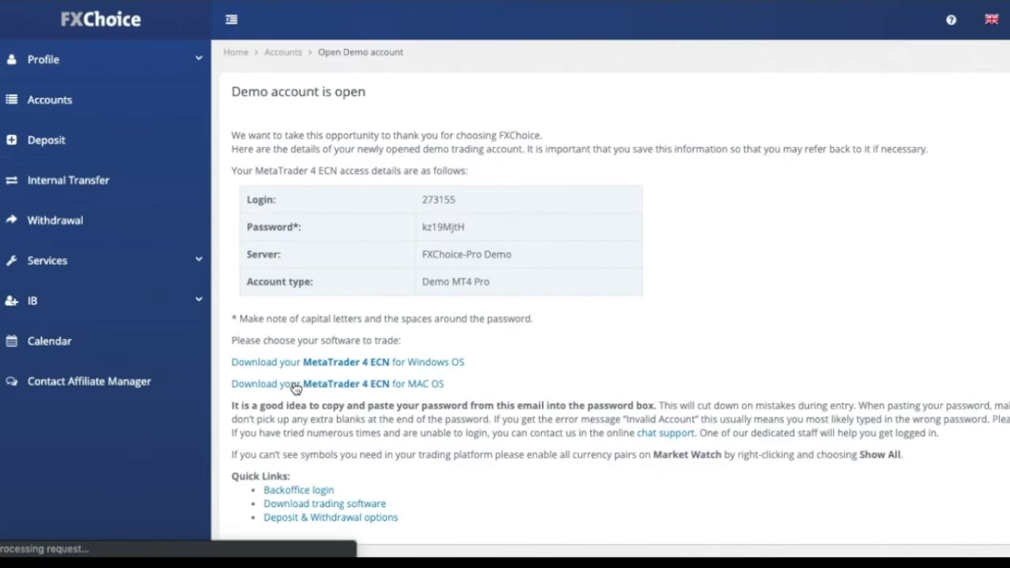
- Switch to MetaTrader 4 and log in to the trade account with the demo login number and password on the FXChoice-Pro Demo server
click(437, 308)
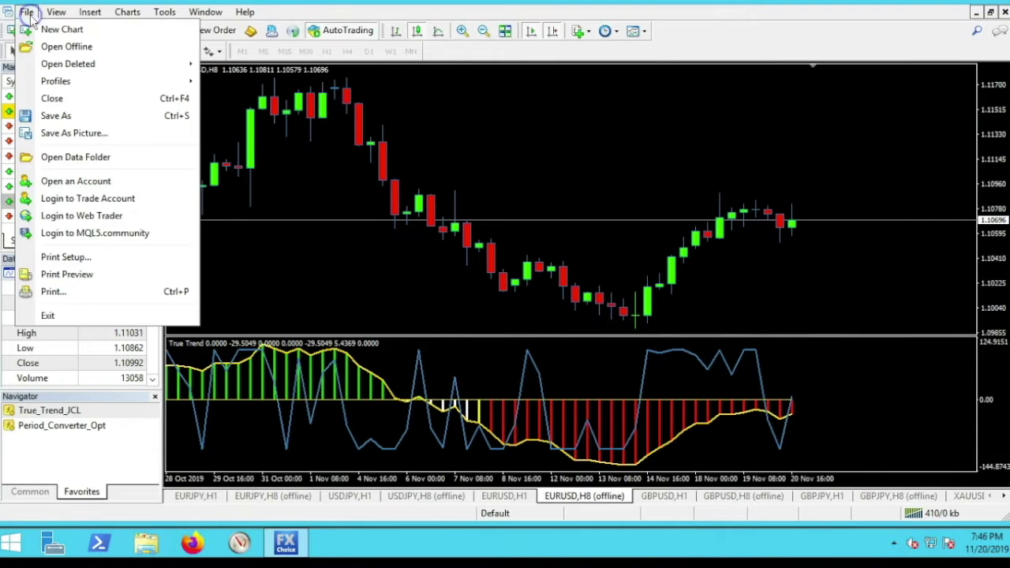
click(87, 198)
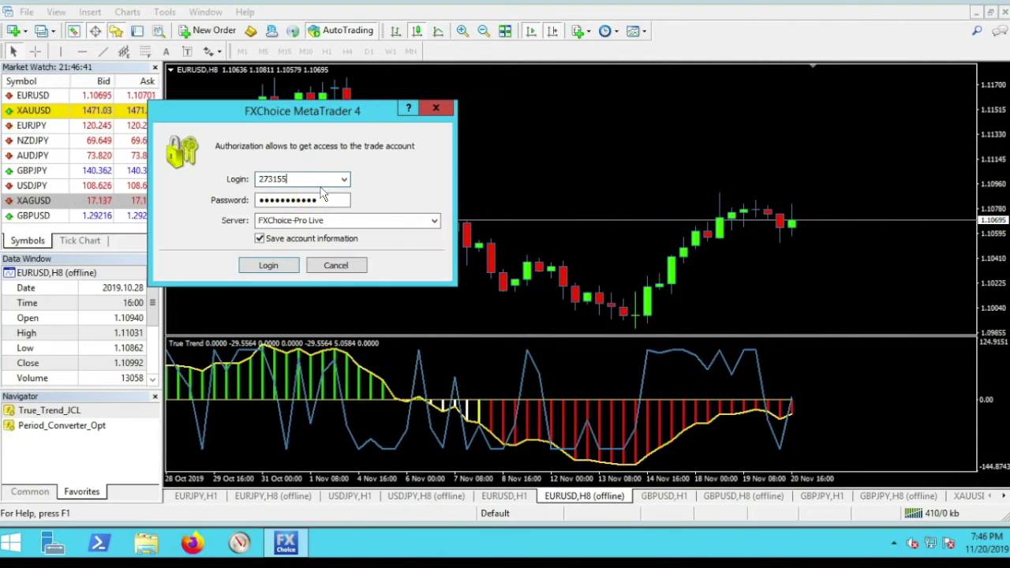
click(434, 222)
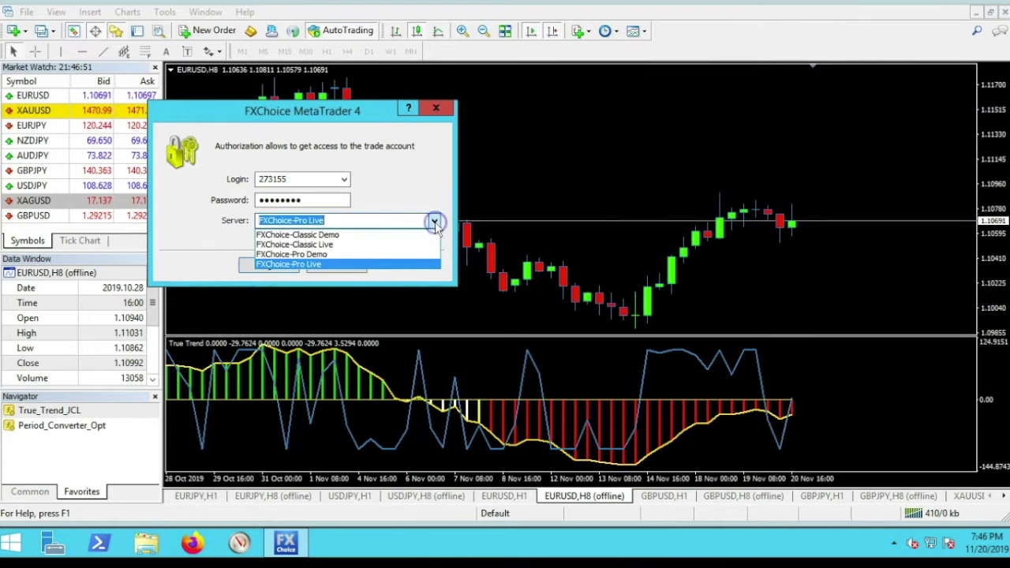
click(313, 255)
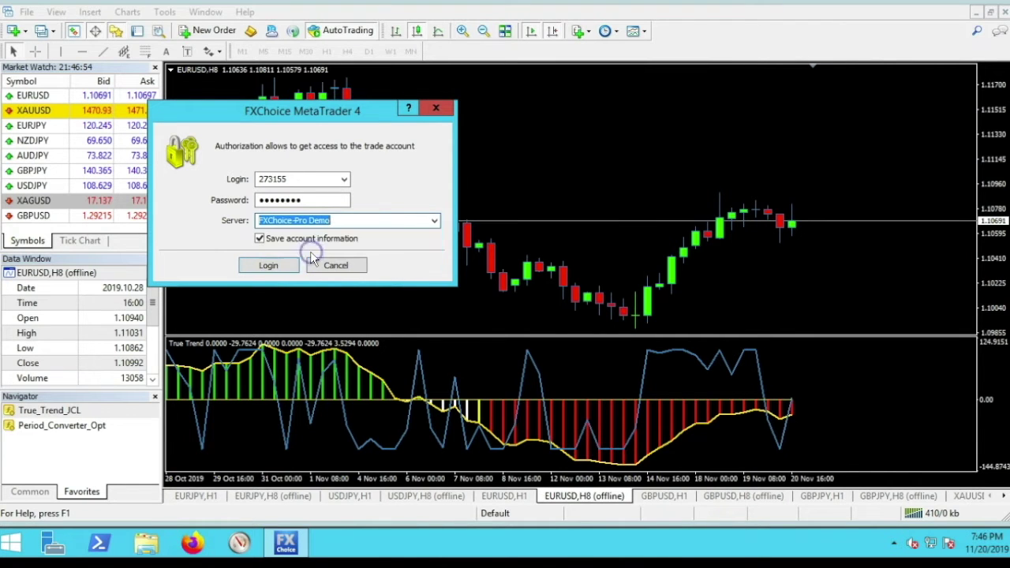
click(270, 265)
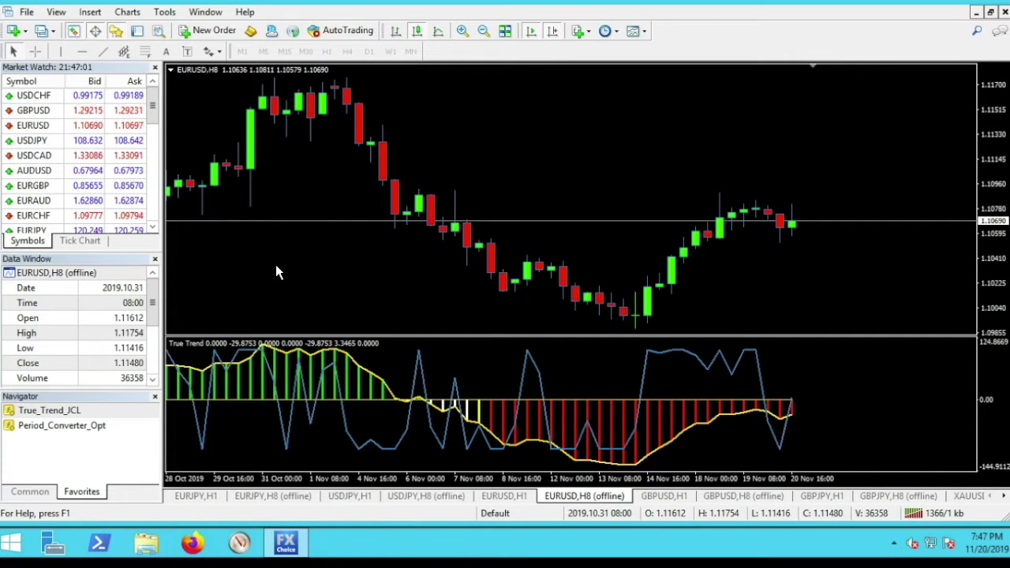
click(355, 247)
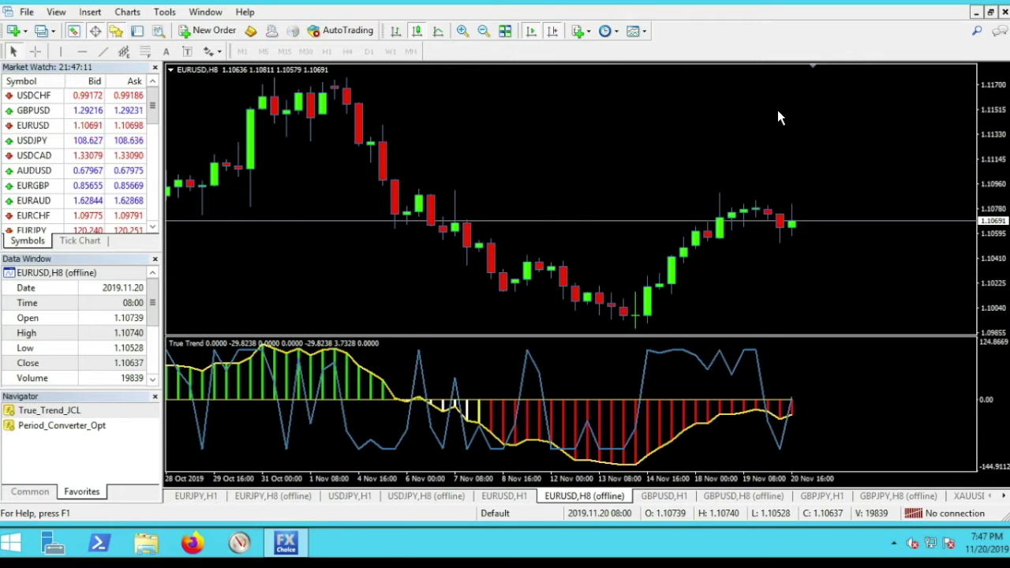
- Examine the True Trend indicator on the EURUSD H8 offline chart and compare it with the EURUSD H1 chart
mouse_move(275, 371)
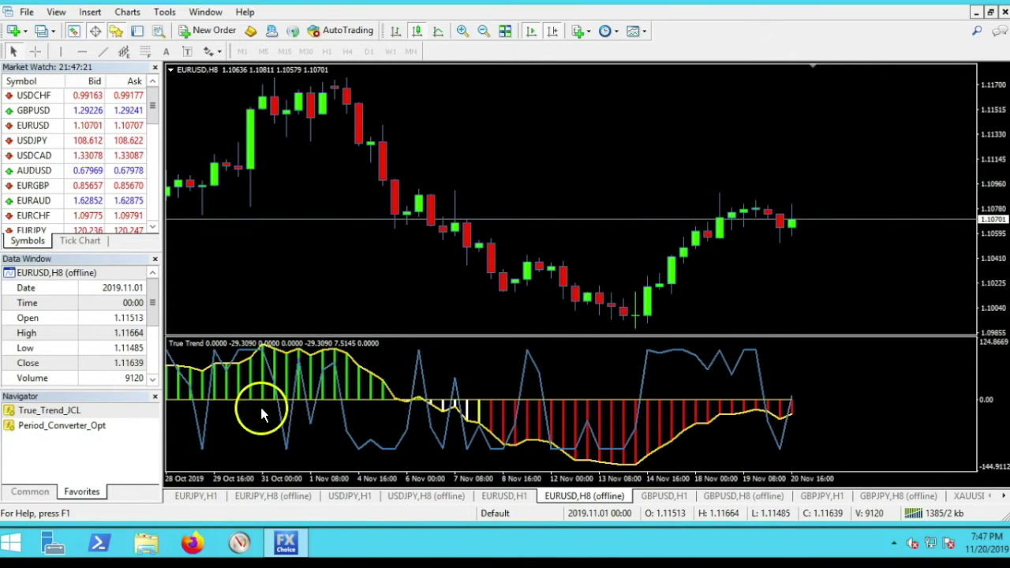
mouse_move(381, 389)
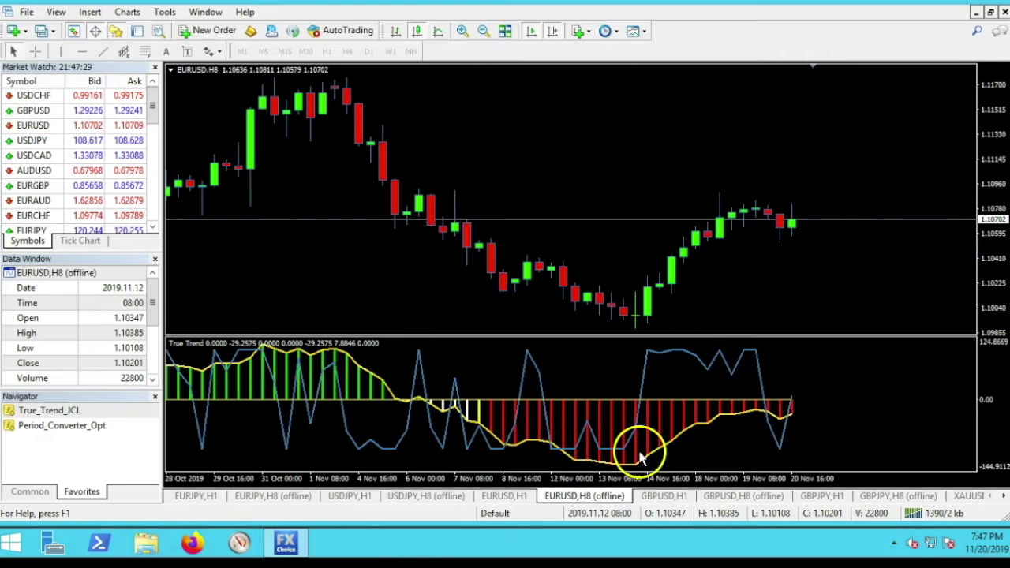
click(501, 496)
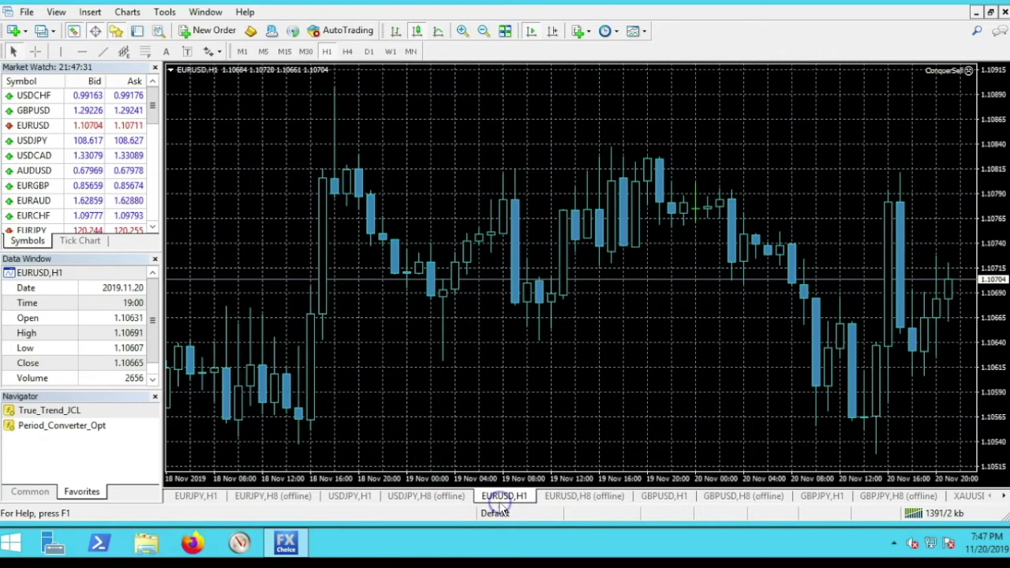
click(550, 495)
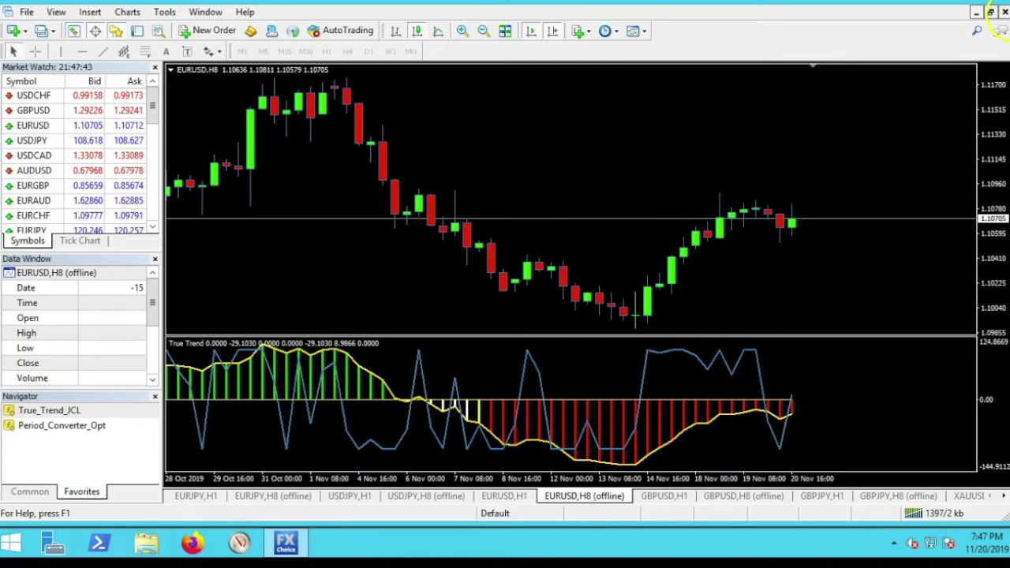
- Close all the open chart windows
click(1005, 11)
click(1005, 11)
click(1005, 11)
click(1005, 11)
click(1005, 11)
click(1004, 11)
click(1004, 11)
click(1005, 11)
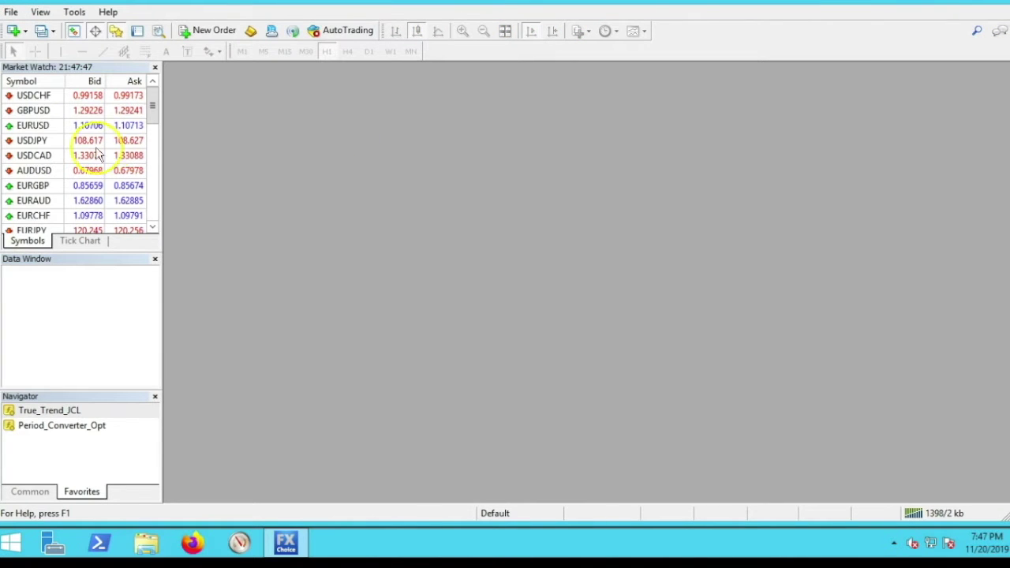
- Hide all unused symbols from the Market Watch list
right_click(71, 114)
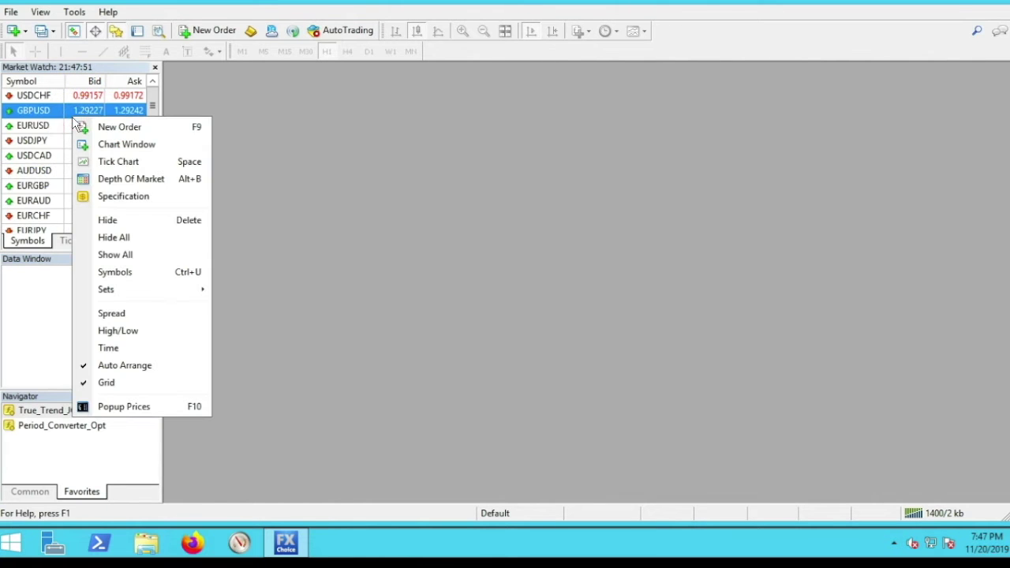
click(123, 238)
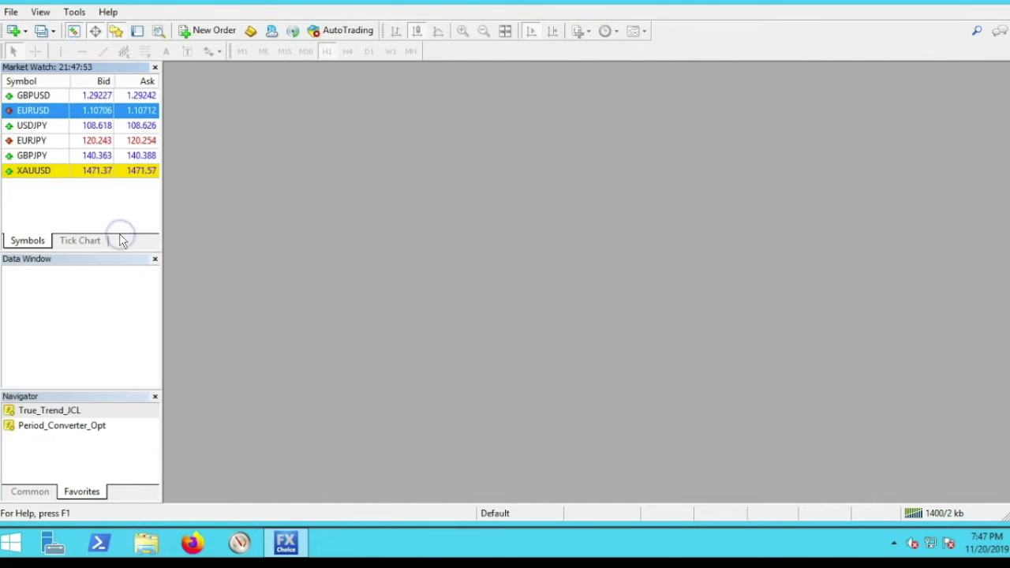
click(115, 203)
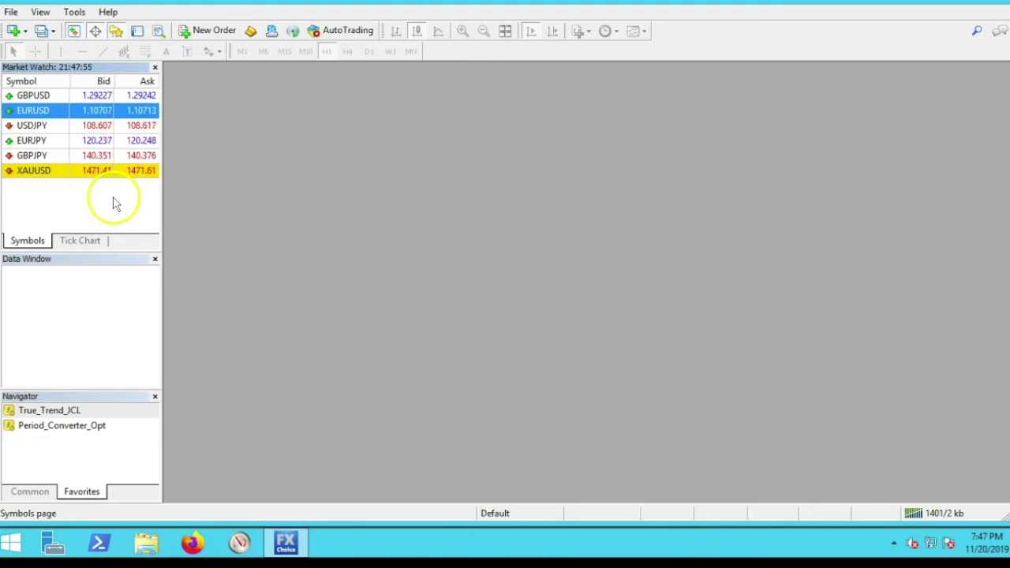
- Open the symbols list and show USDCAD from the Forex Majors group in Market Watch
right_click(114, 204)
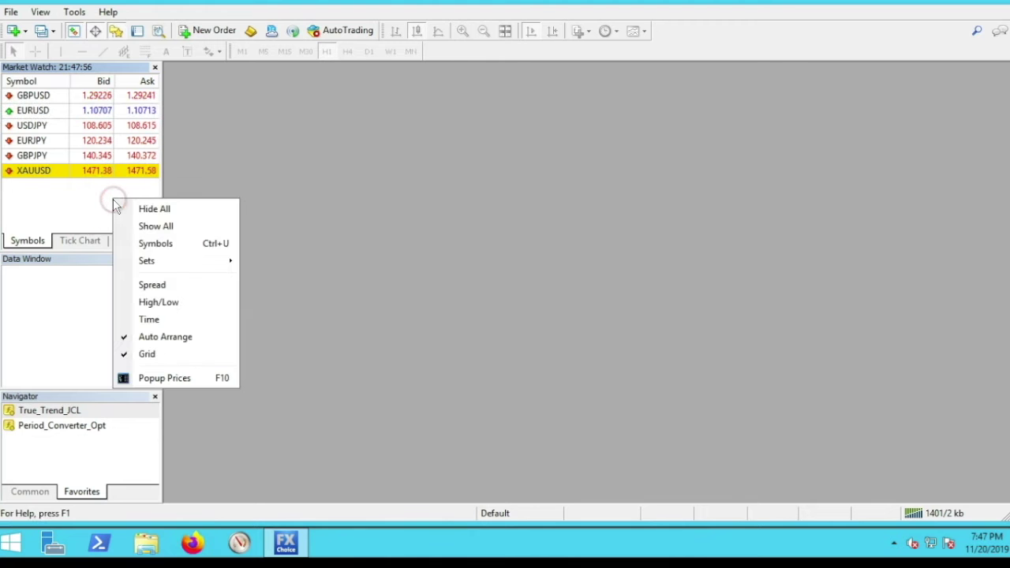
click(163, 241)
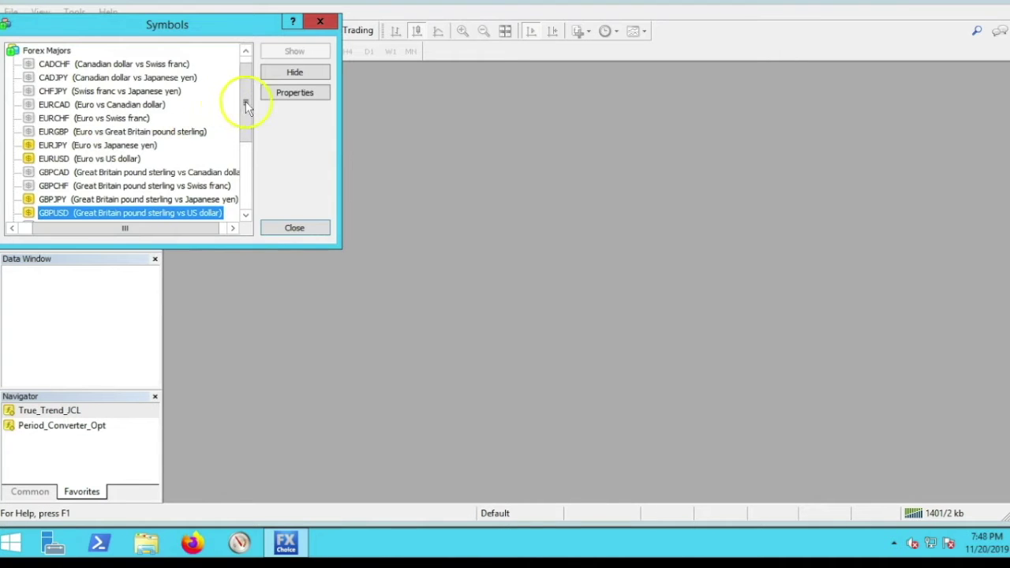
click(246, 50)
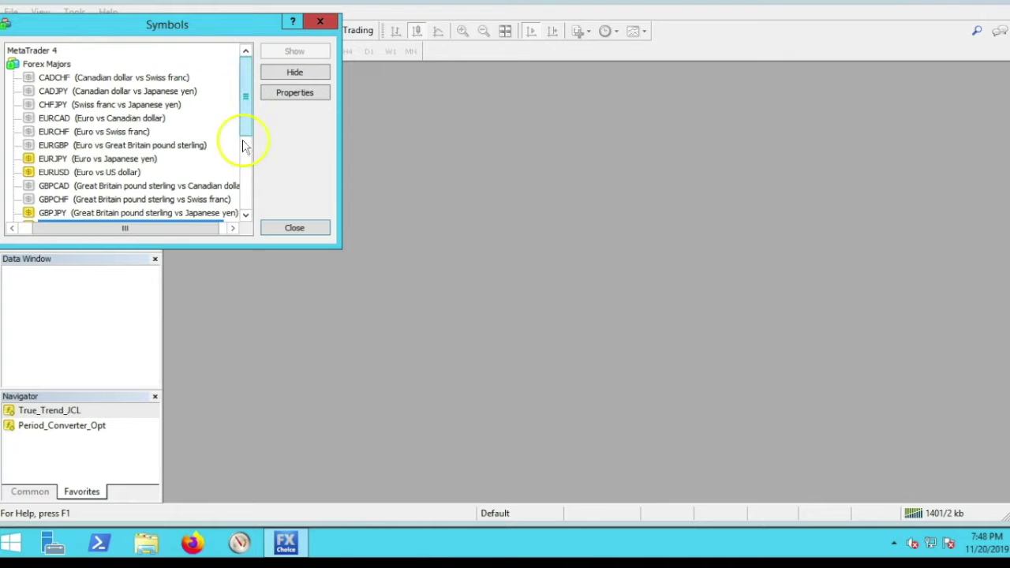
click(246, 217)
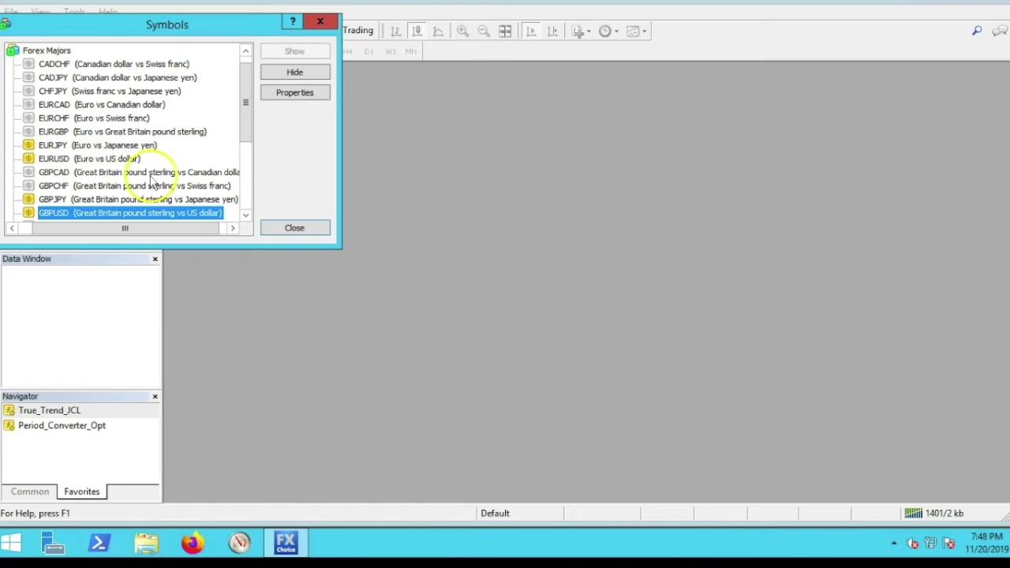
click(245, 214)
click(246, 214)
click(245, 214)
click(246, 214)
click(111, 173)
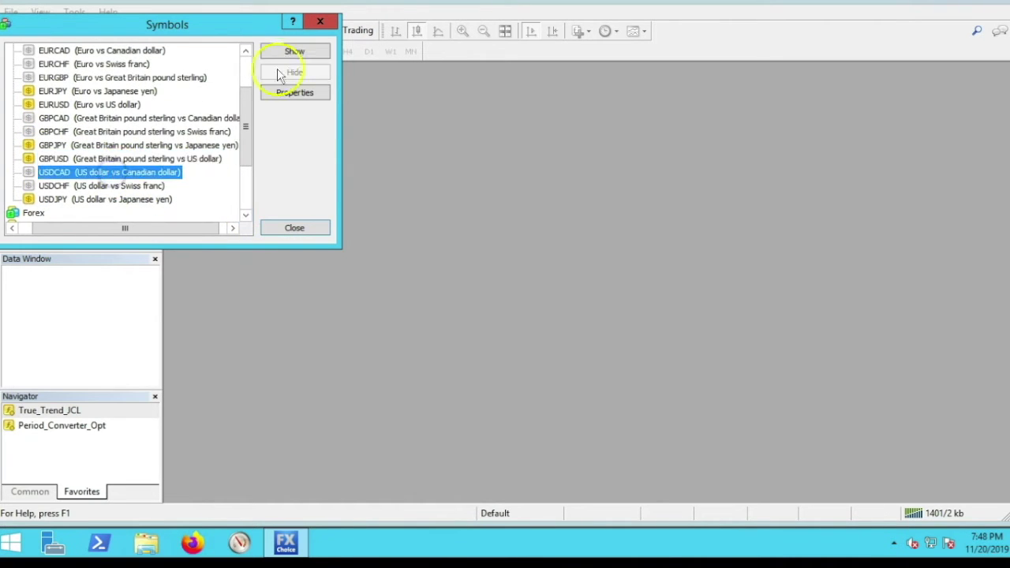
click(294, 51)
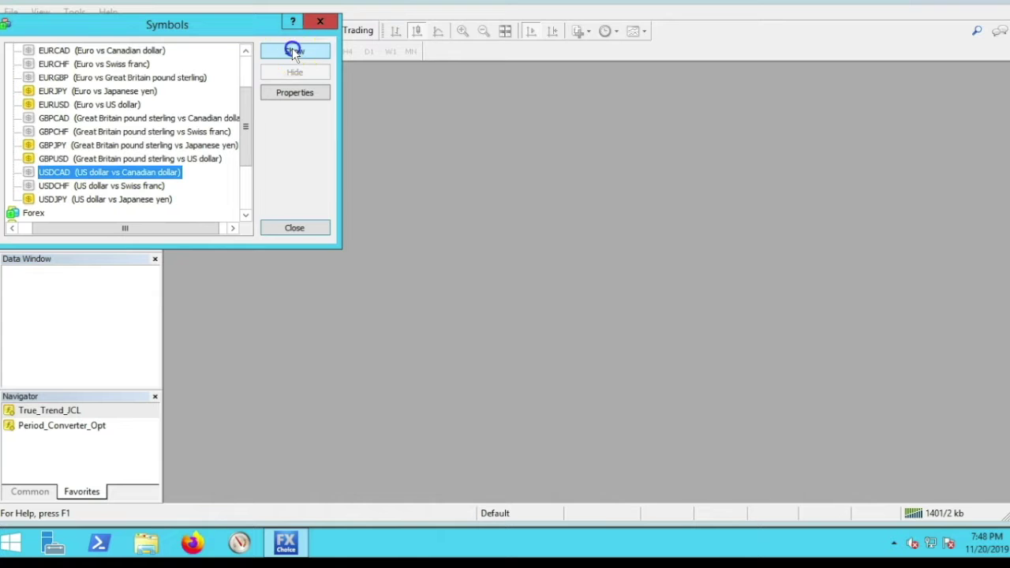
- Expand the Forex group in the symbols list and show AUDUSD and EURAUD in Market Watch
click(245, 214)
click(245, 214)
click(246, 213)
click(245, 214)
click(246, 213)
click(246, 214)
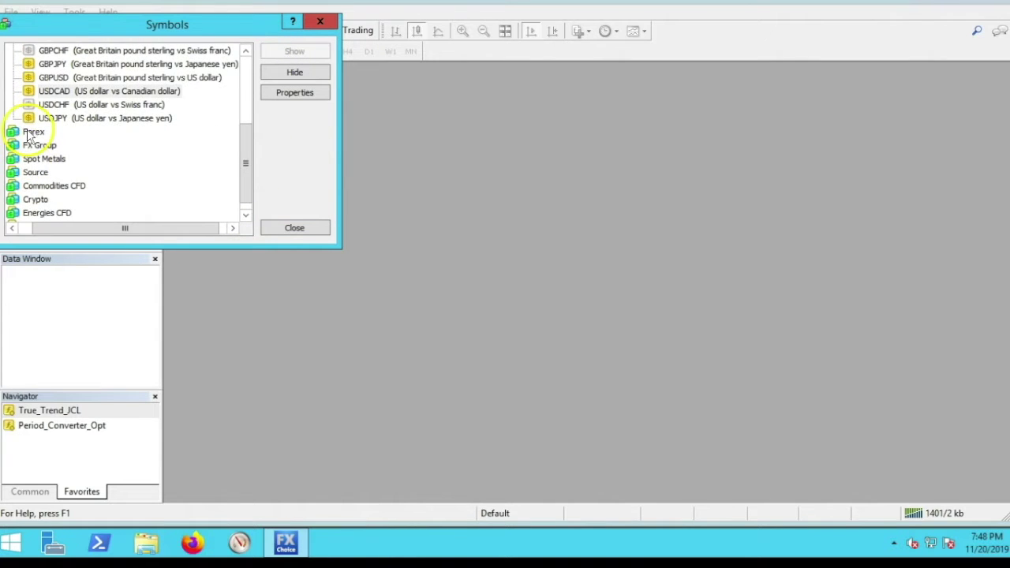
double_click(29, 131)
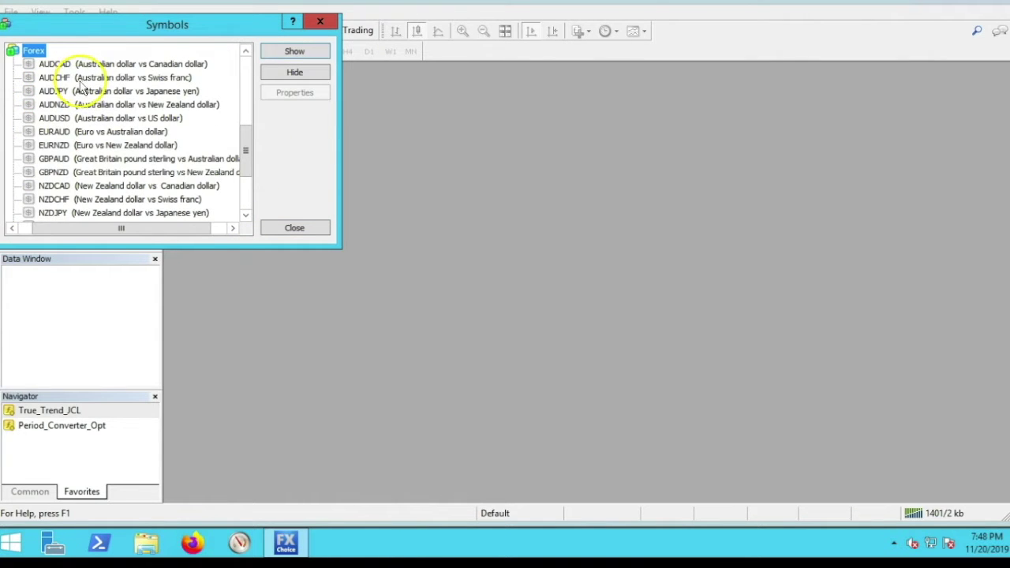
click(55, 118)
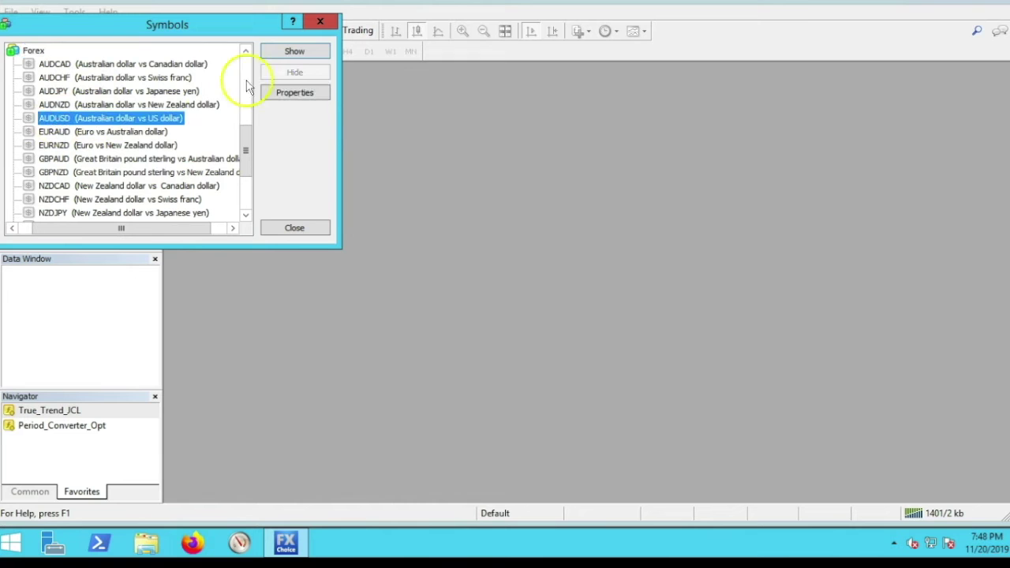
click(300, 51)
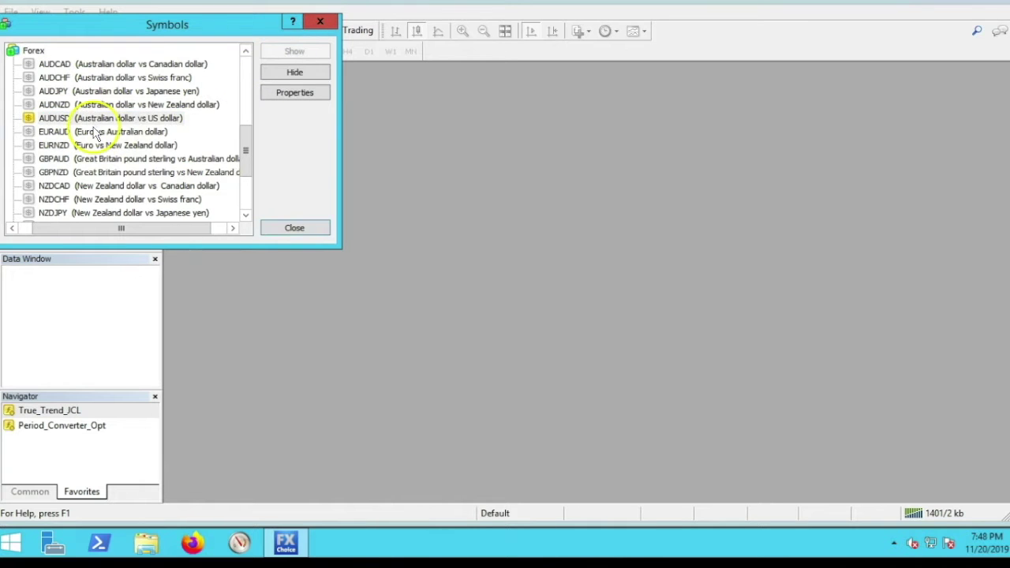
click(94, 131)
click(289, 52)
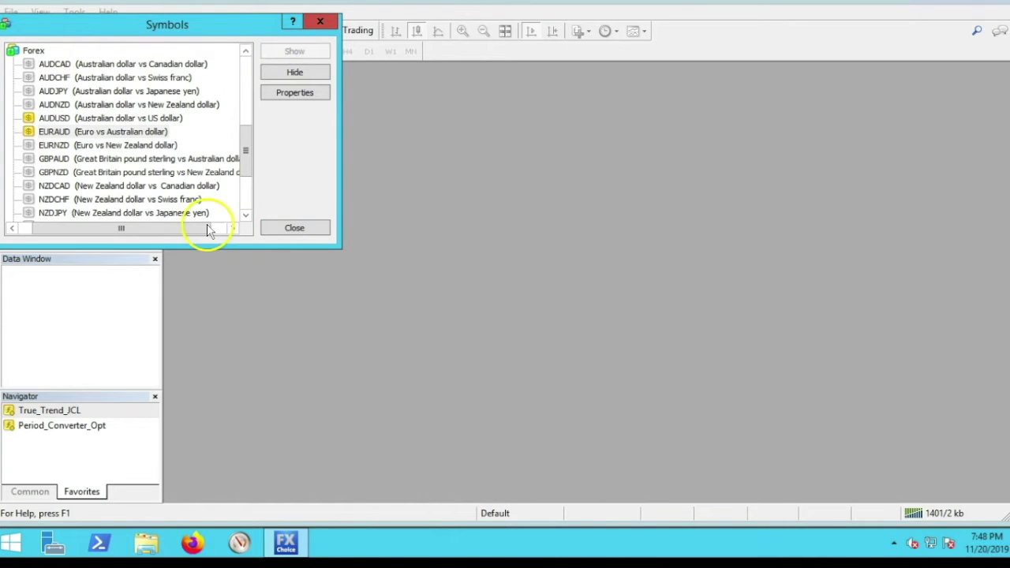
- Show NZDJPY from the Forex group in Market Watch
click(246, 215)
click(245, 215)
click(246, 215)
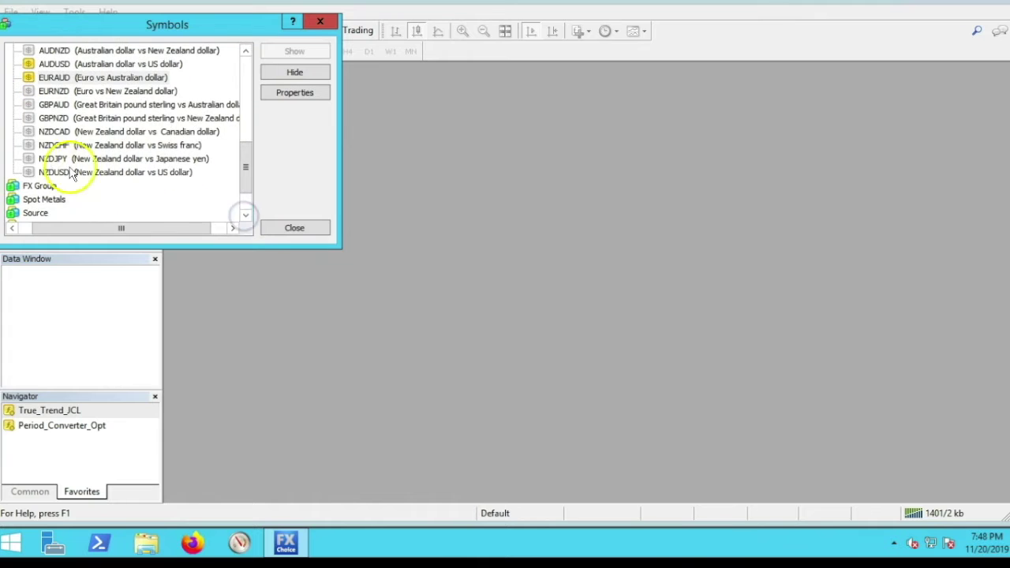
click(62, 159)
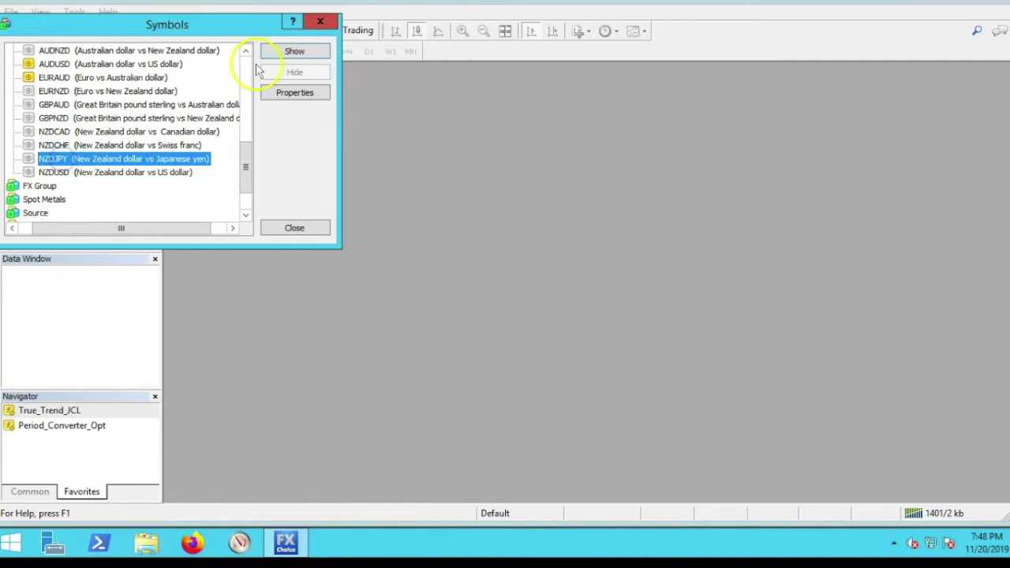
click(287, 51)
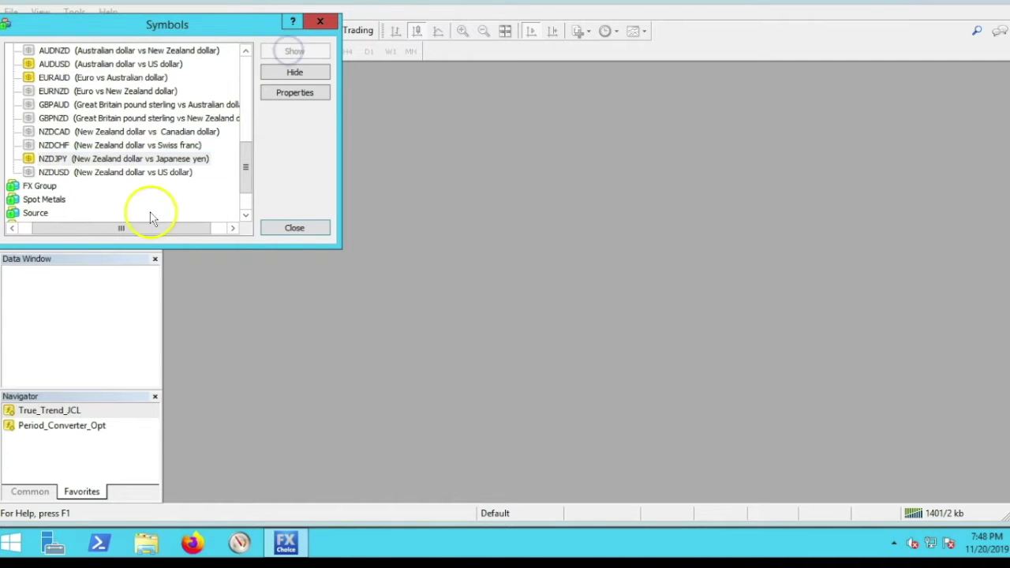
- Review the symbols in the FX Group, Spot Metals and Forex Majors groups, then close the symbols list
double_click(37, 187)
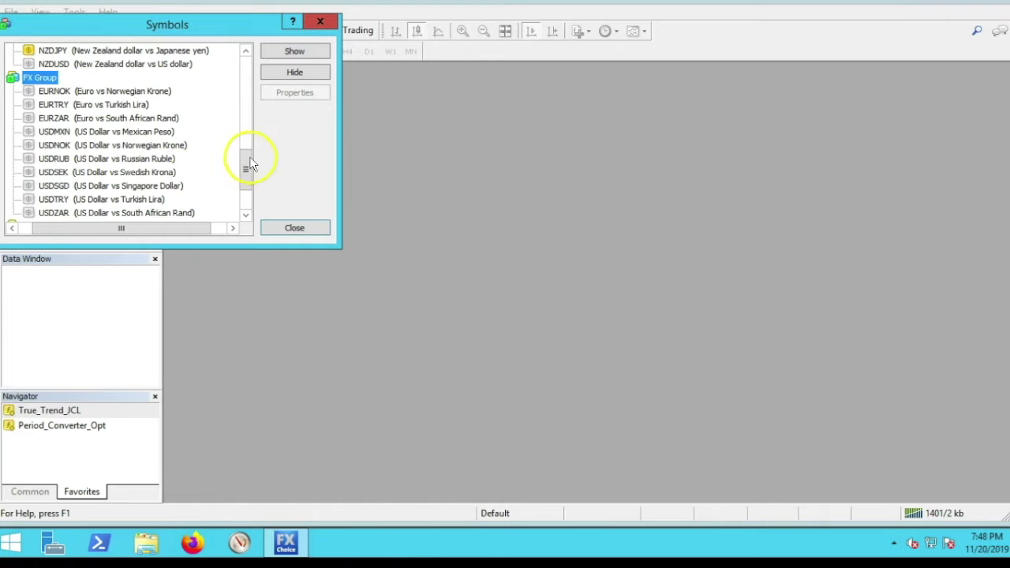
double_click(40, 77)
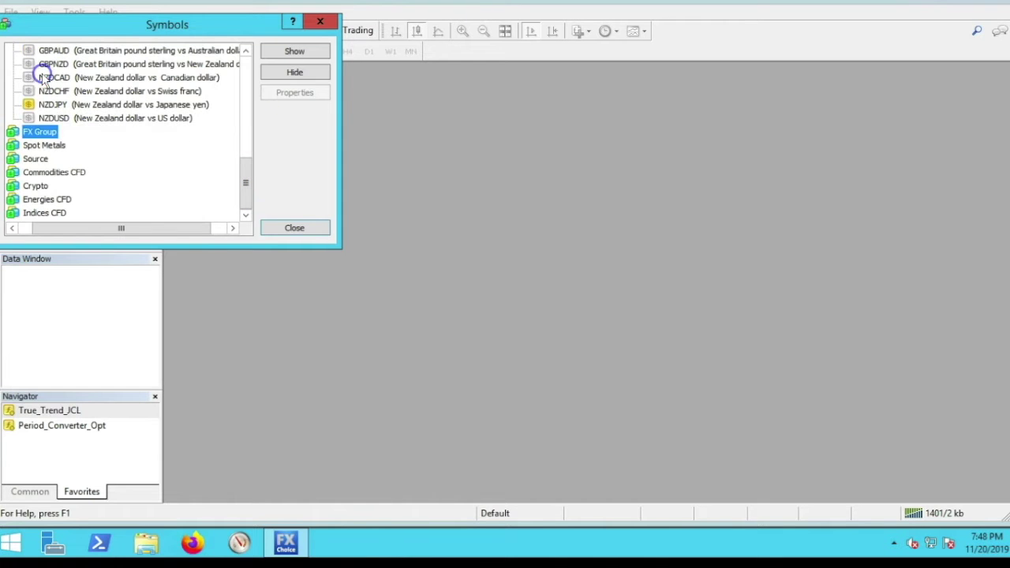
double_click(43, 146)
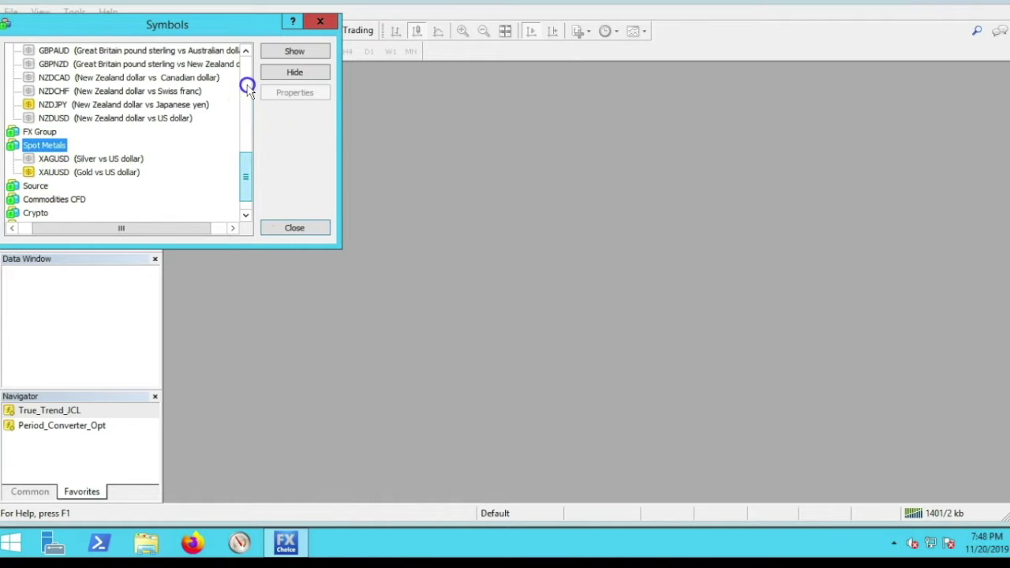
scroll(247, 88, up, 5)
drag(245, 75, 246, 105)
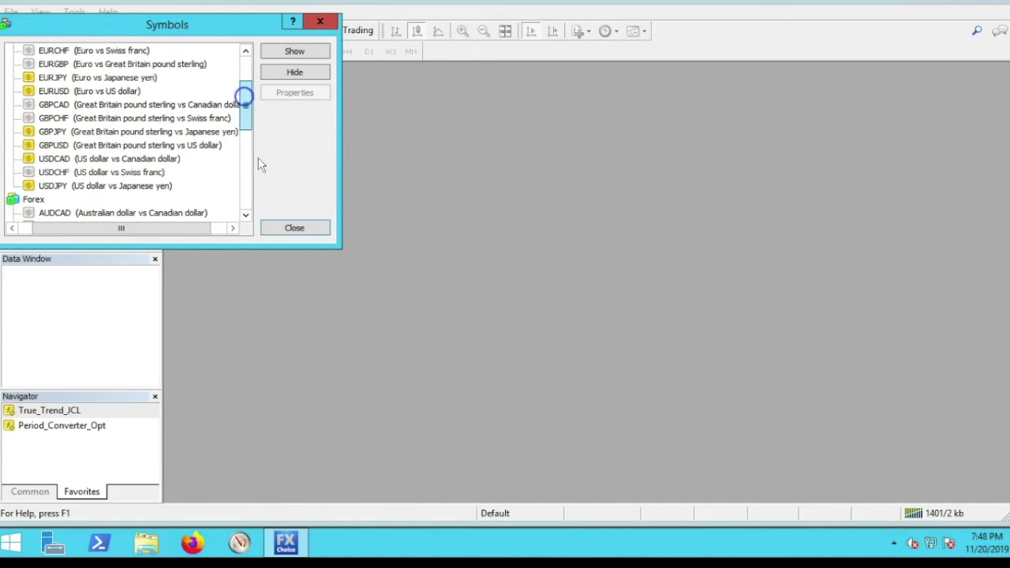
click(293, 228)
right_click(106, 192)
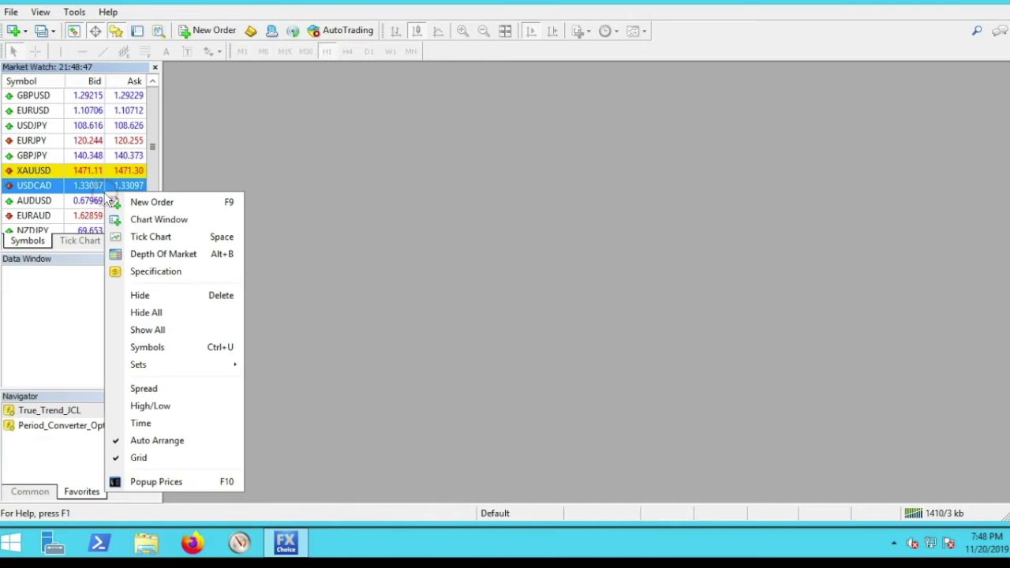
click(161, 351)
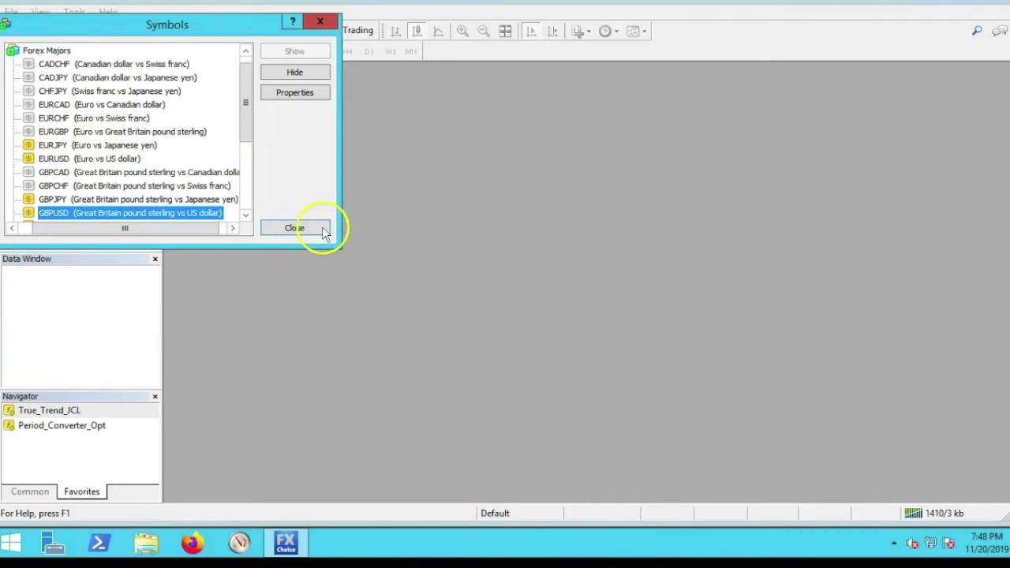
click(297, 228)
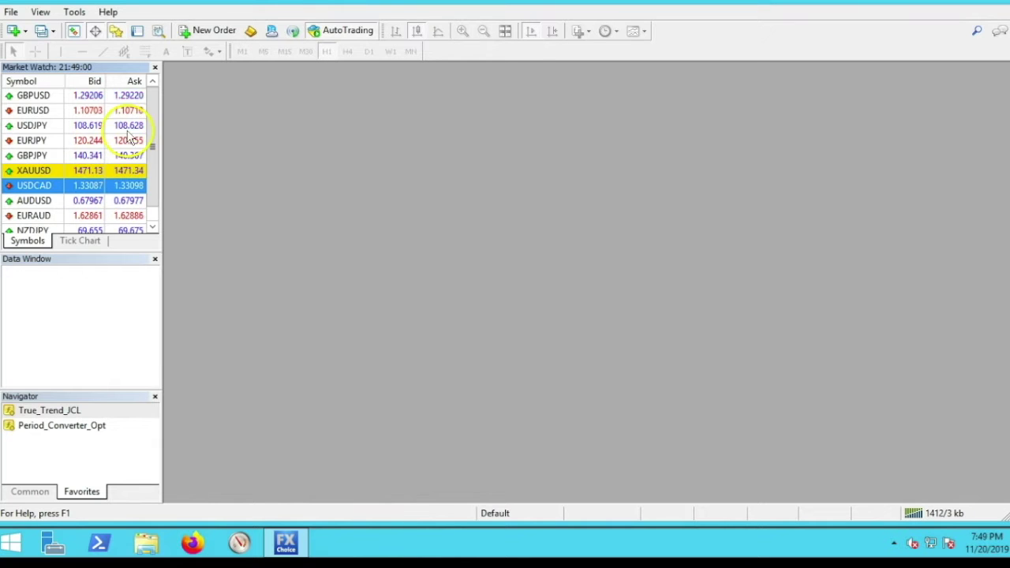
- Open a new chart window for EURUSD from Market Watch
right_click(140, 112)
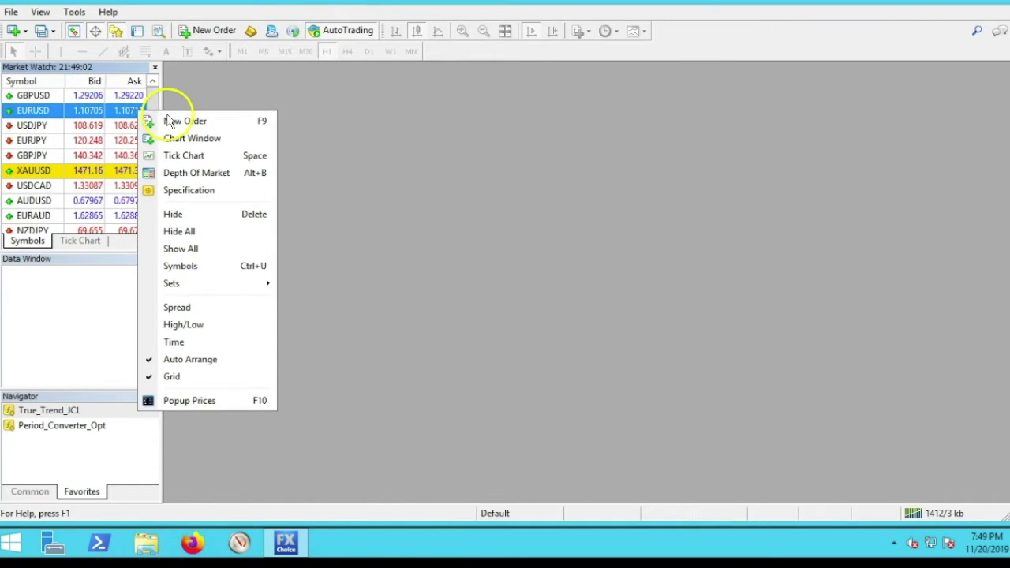
click(214, 142)
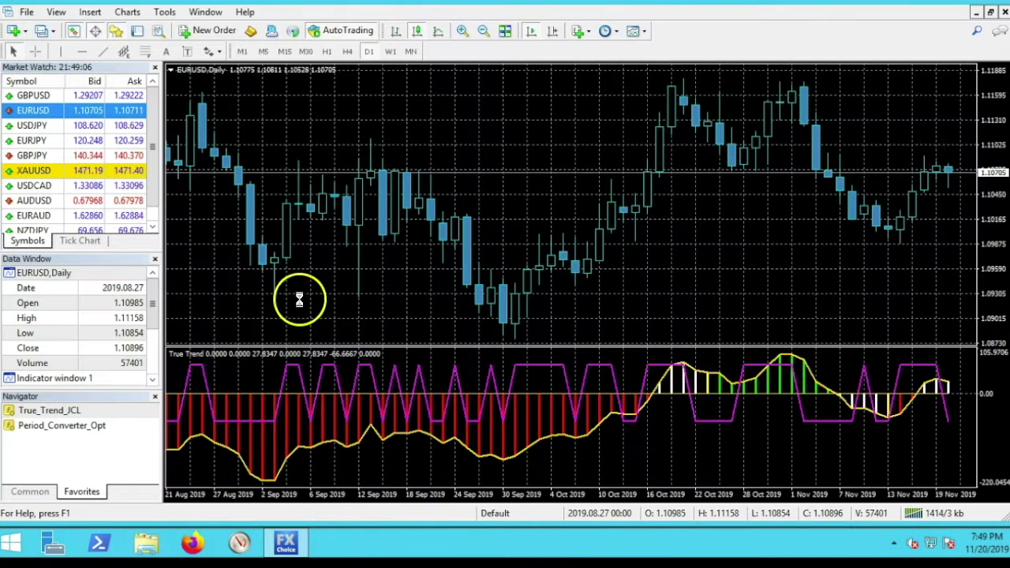
- Delete the True Trend indicator from the EURUSD chart and set the chart's timeframe to H1
right_click(297, 419)
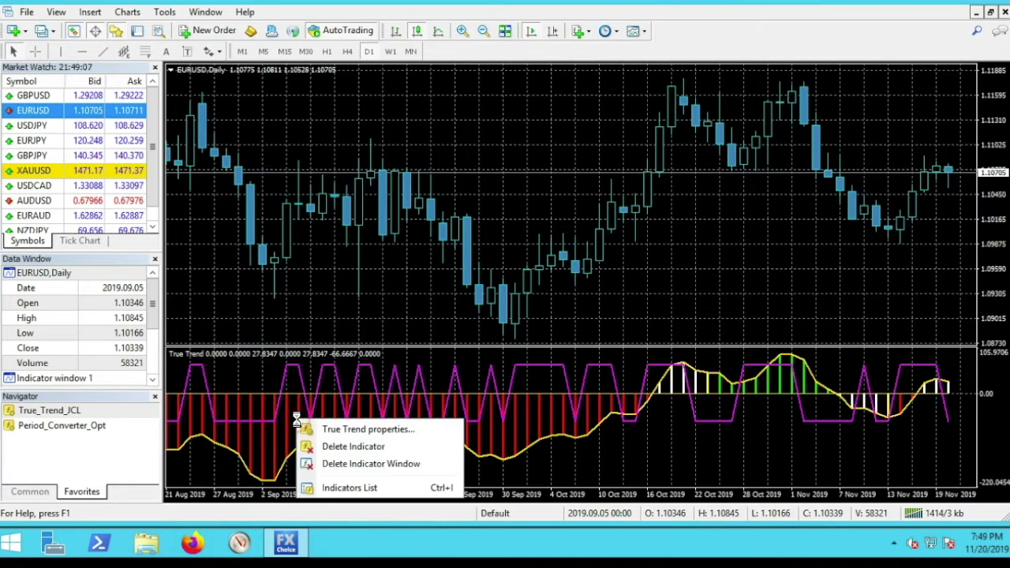
click(347, 449)
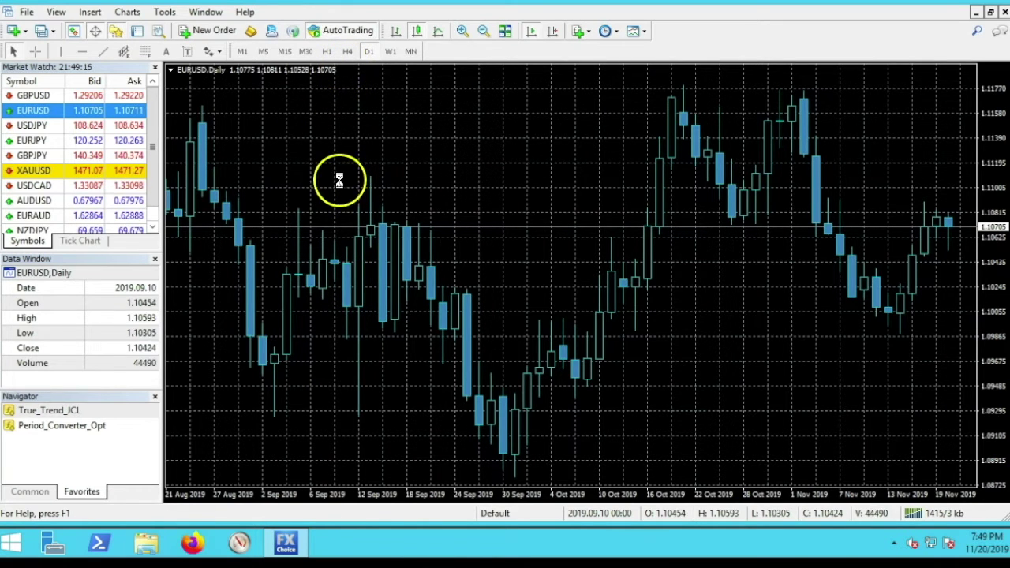
click(329, 52)
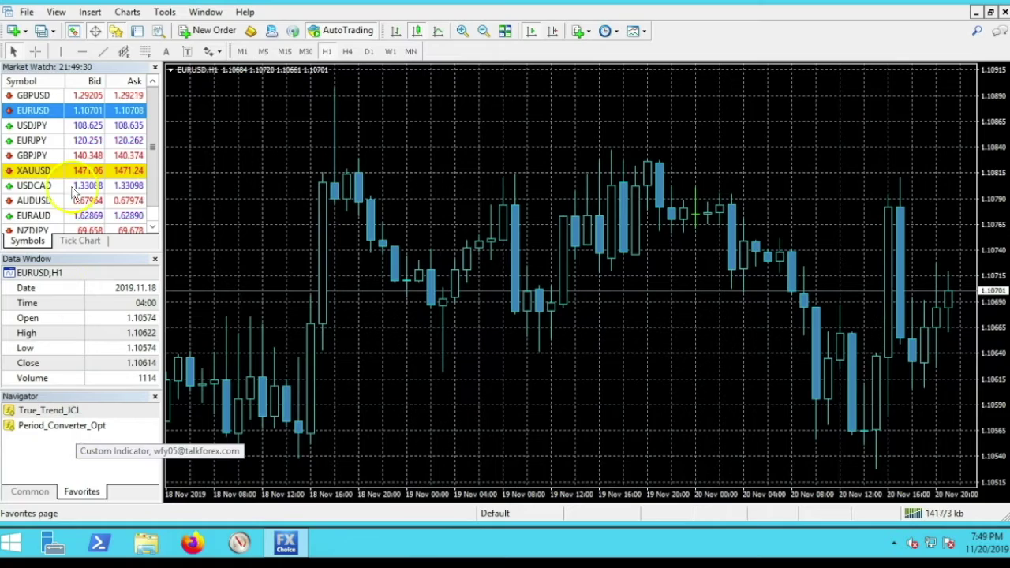
- Look through the MQL4 Indicators folder in the terminal's data folder, then close the folder window
click(28, 12)
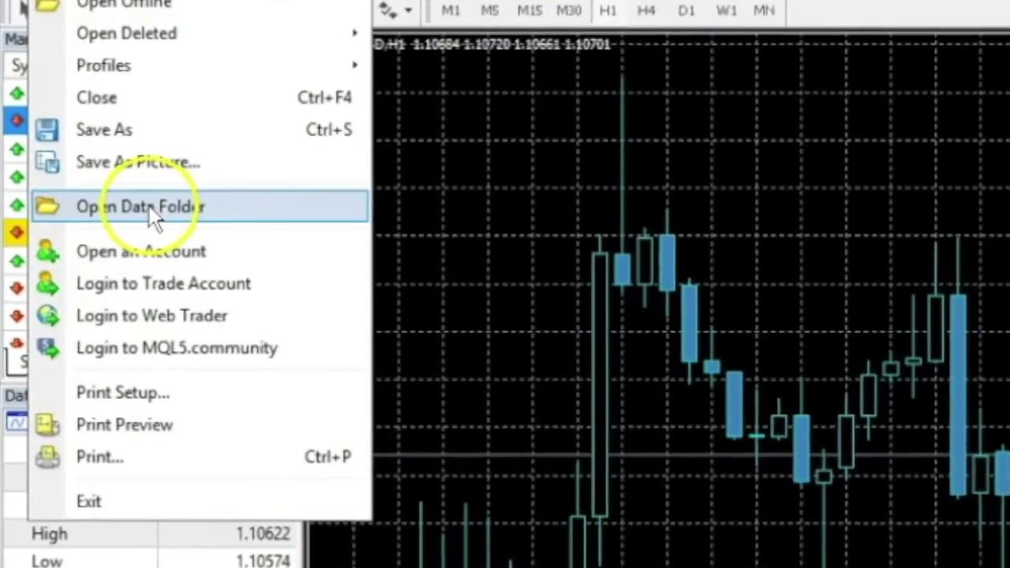
click(149, 205)
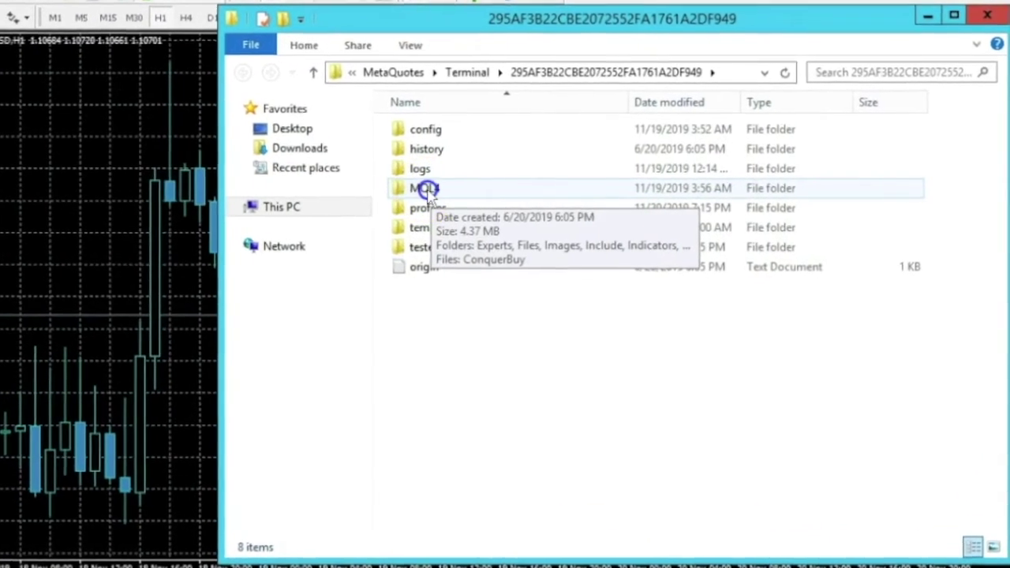
double_click(464, 191)
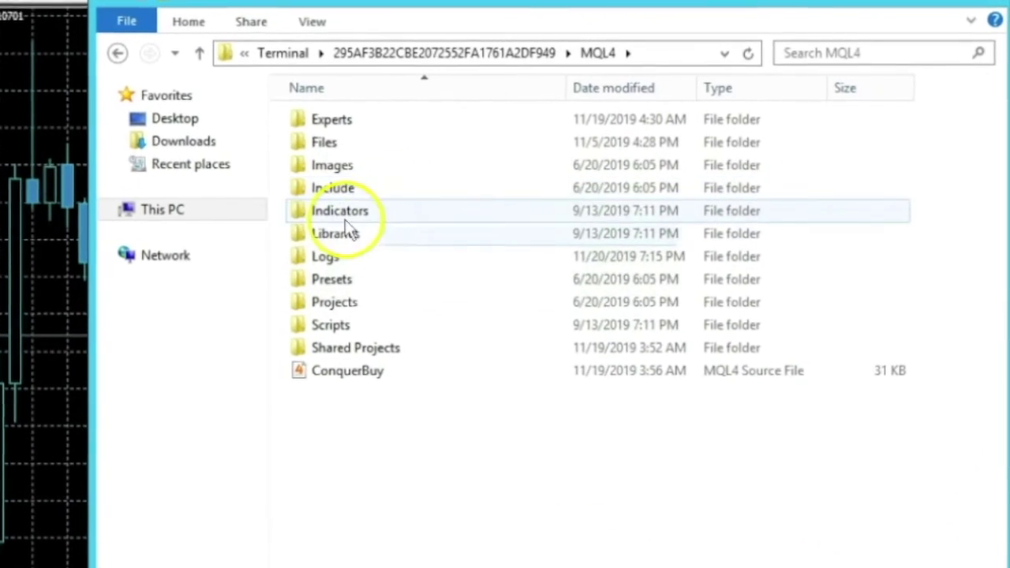
click(385, 210)
double_click(308, 219)
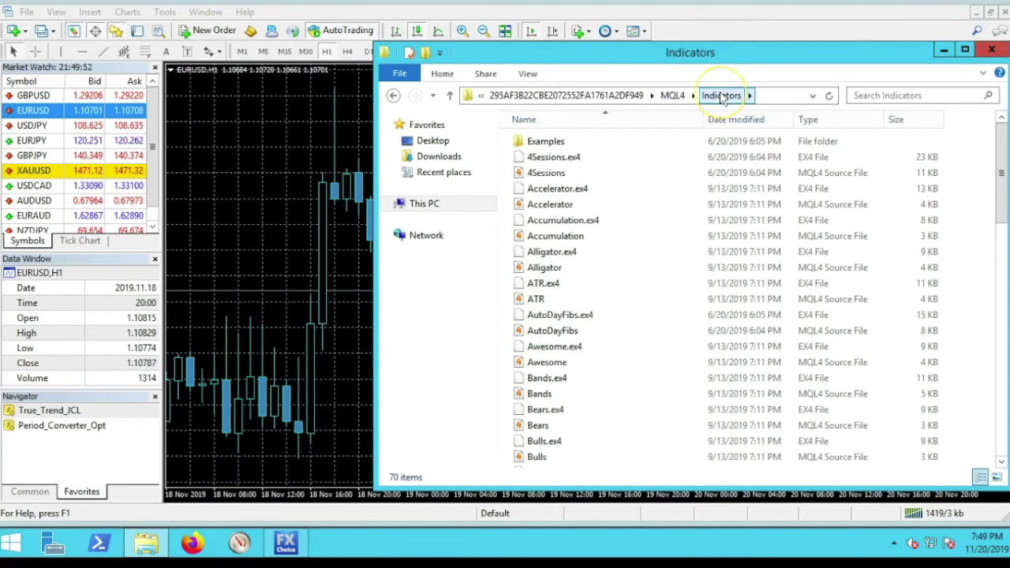
click(991, 50)
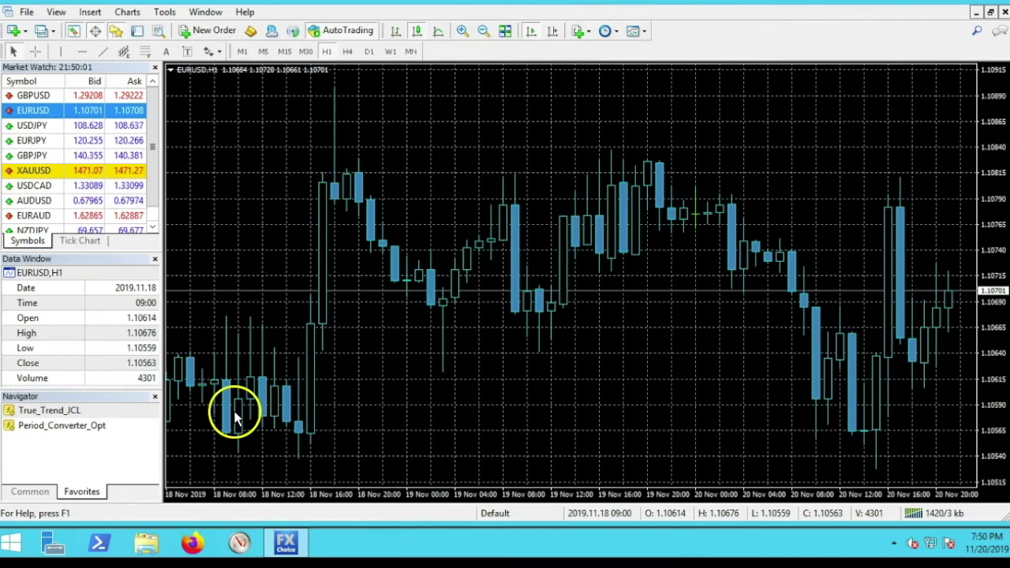
- Start attaching the Period_Converter_Opt indicator to the EURUSD H1 chart and allow DLL imports for it
click(91, 427)
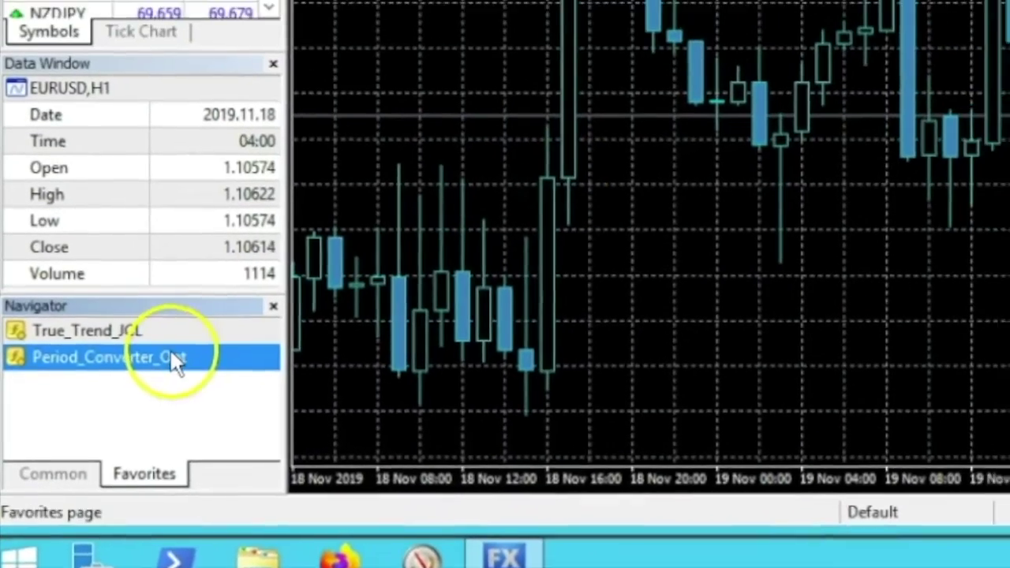
right_click(174, 359)
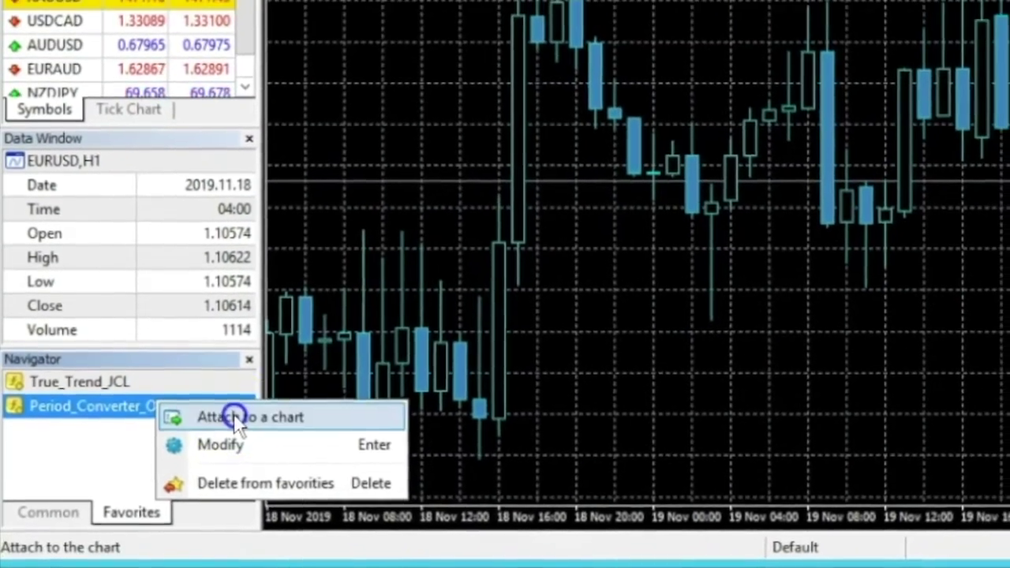
click(228, 363)
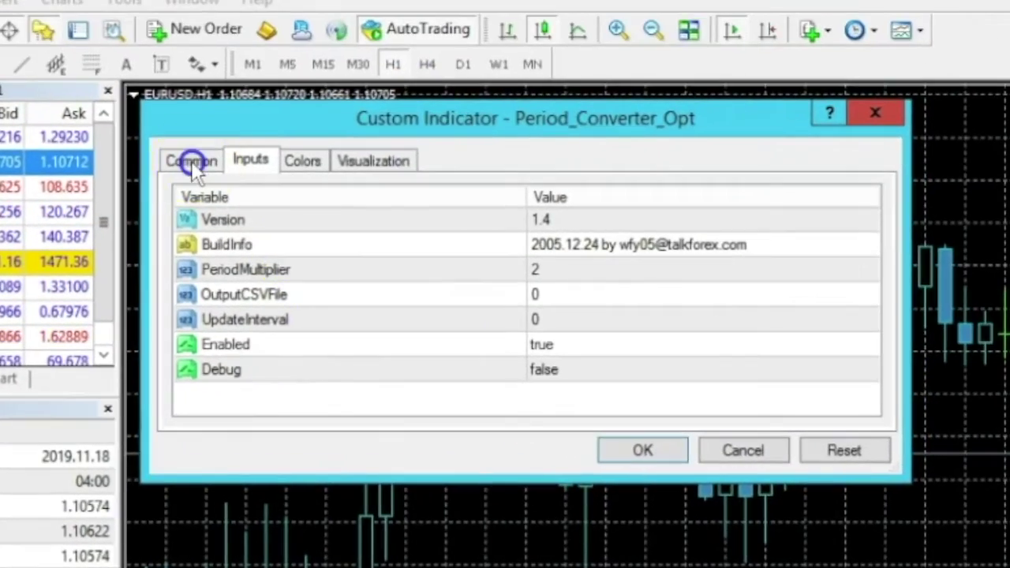
click(191, 162)
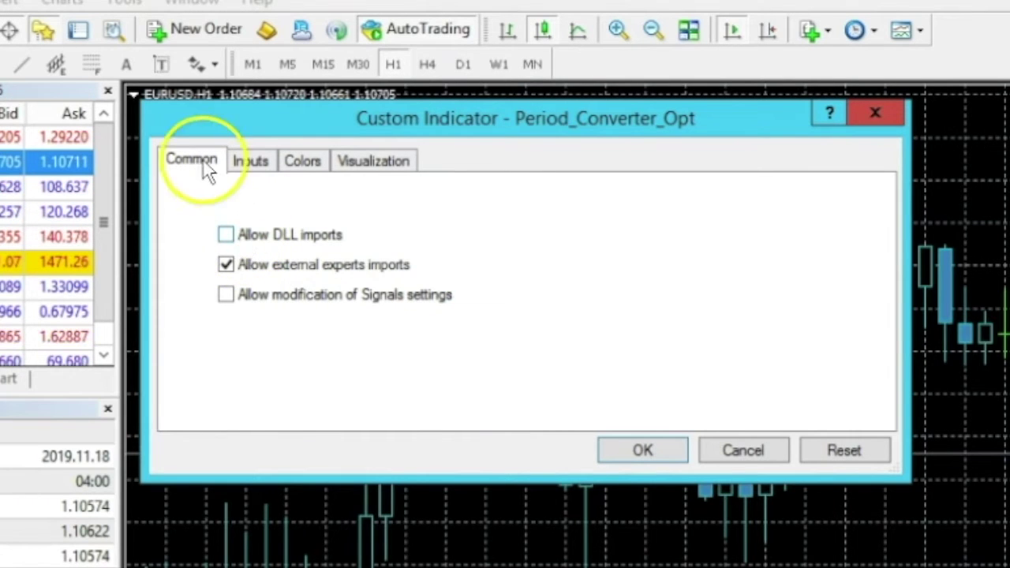
click(227, 235)
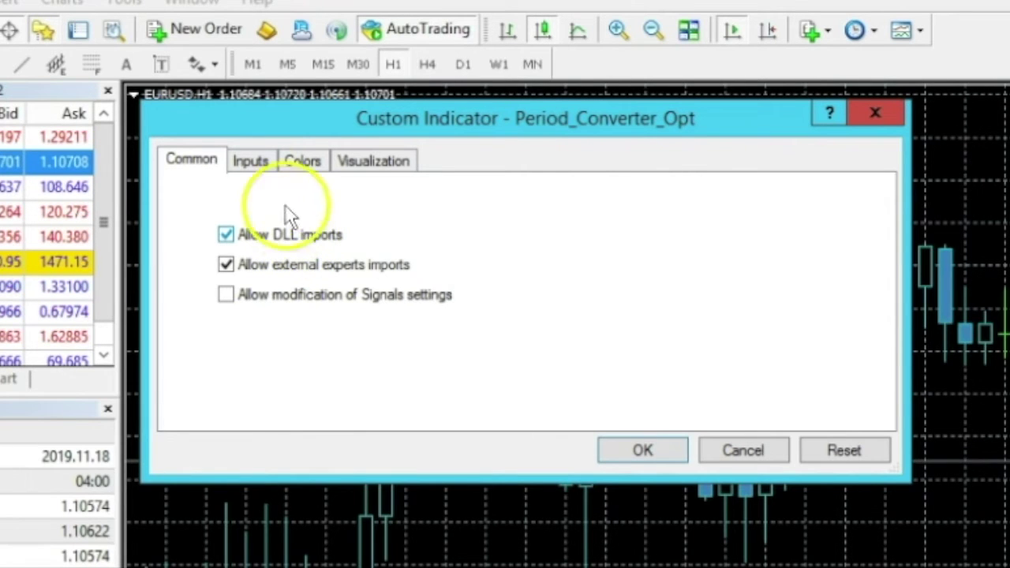
- Set the converter's PeriodMultiplier to 8 and UpdateInterval to 8, and apply it to the chart
click(251, 161)
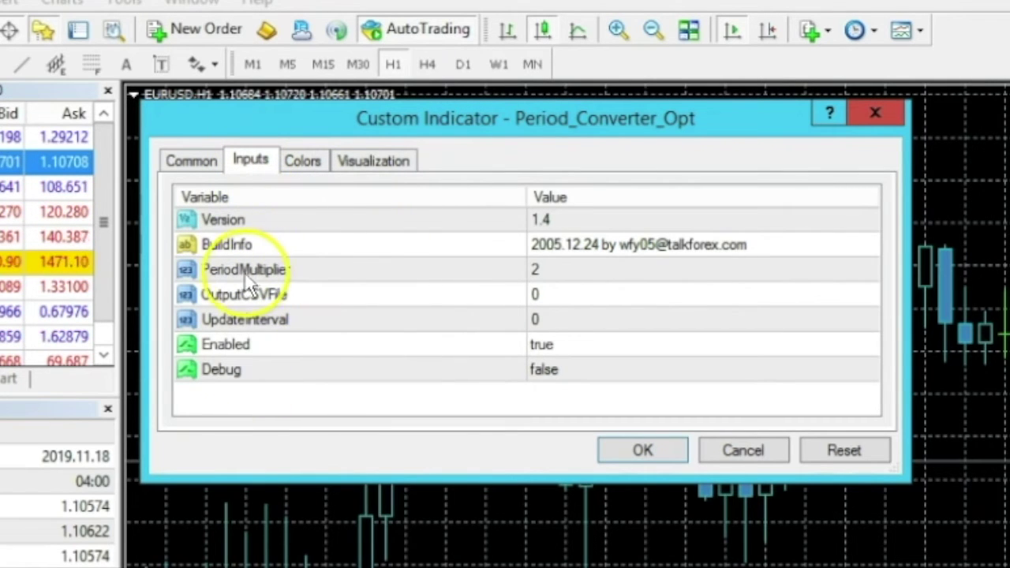
double_click(538, 272)
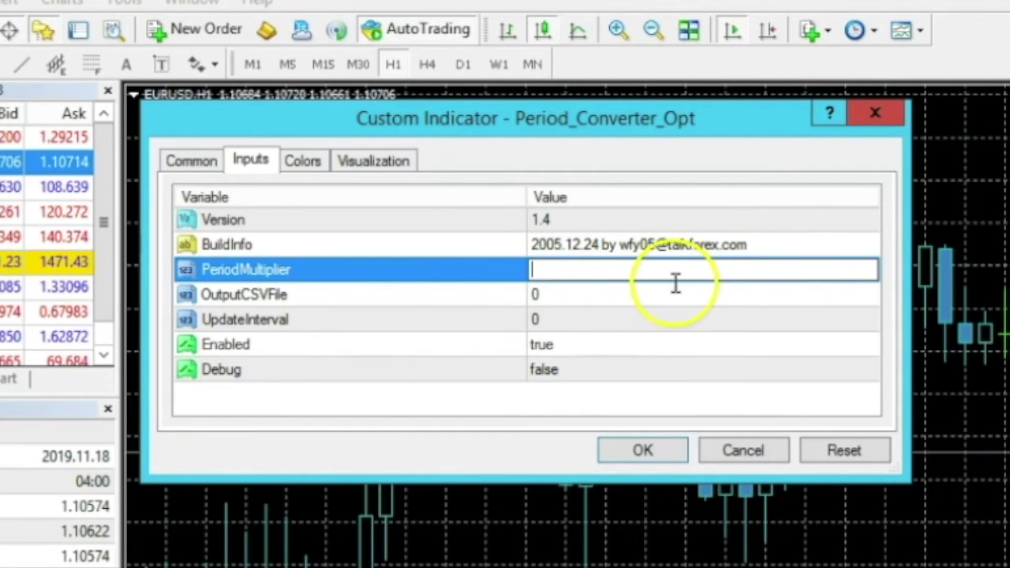
text(8)
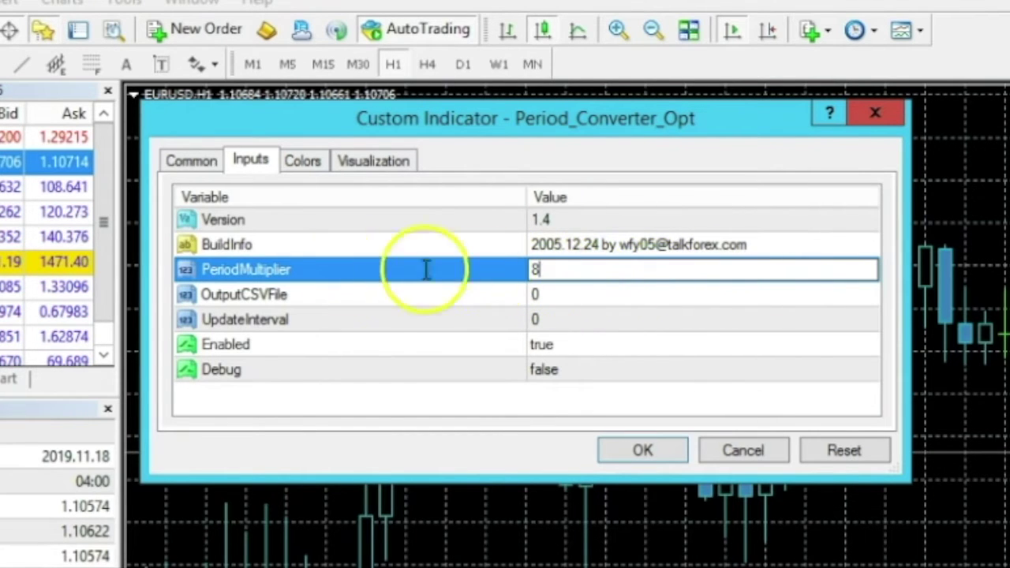
click(296, 322)
click(595, 319)
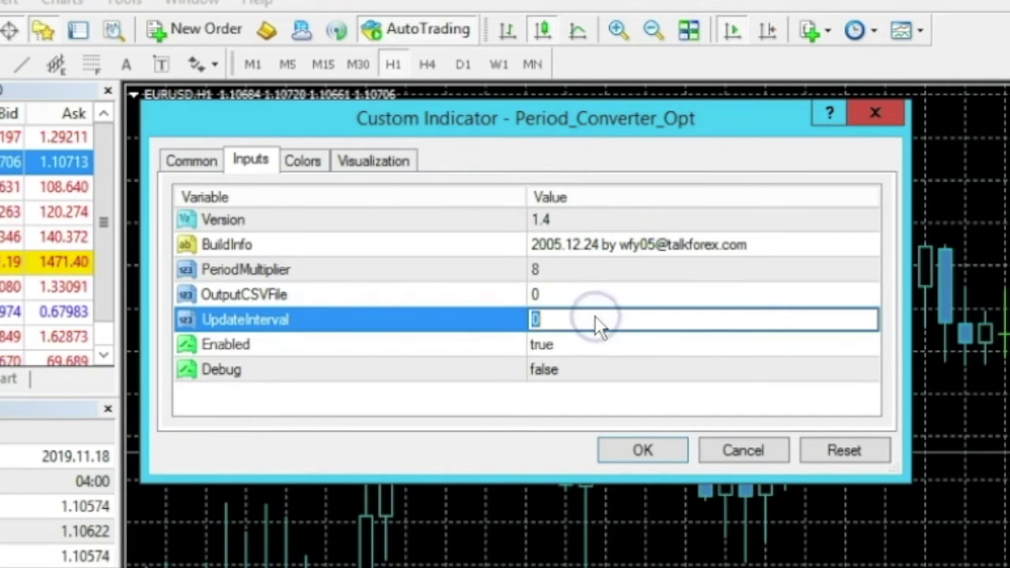
click(573, 256)
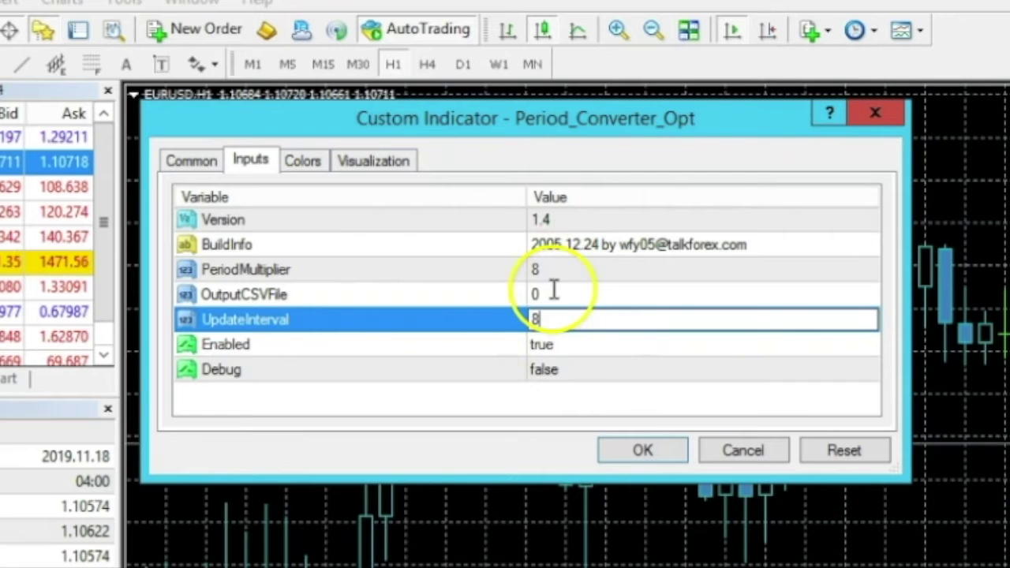
click(633, 448)
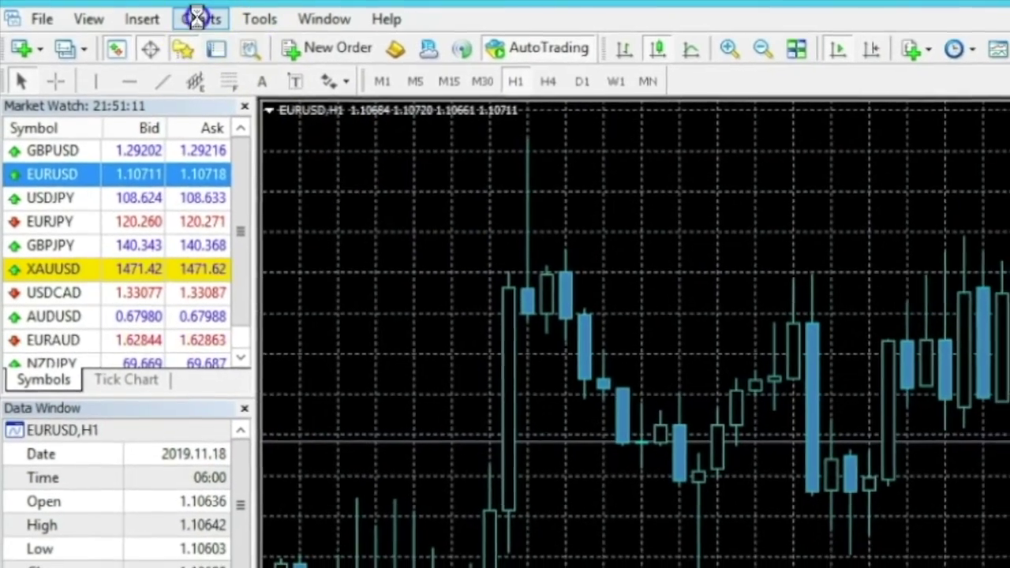
- Save the EURUSD H1 chart setup as a template, overwriting the existing H1.tpl file
click(197, 17)
mouse_move(332, 259)
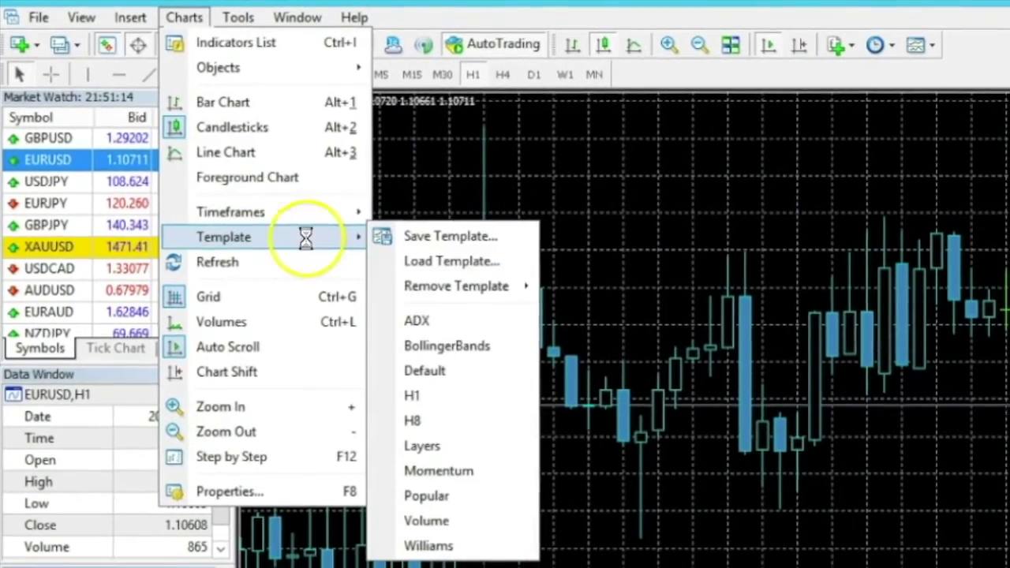
click(446, 236)
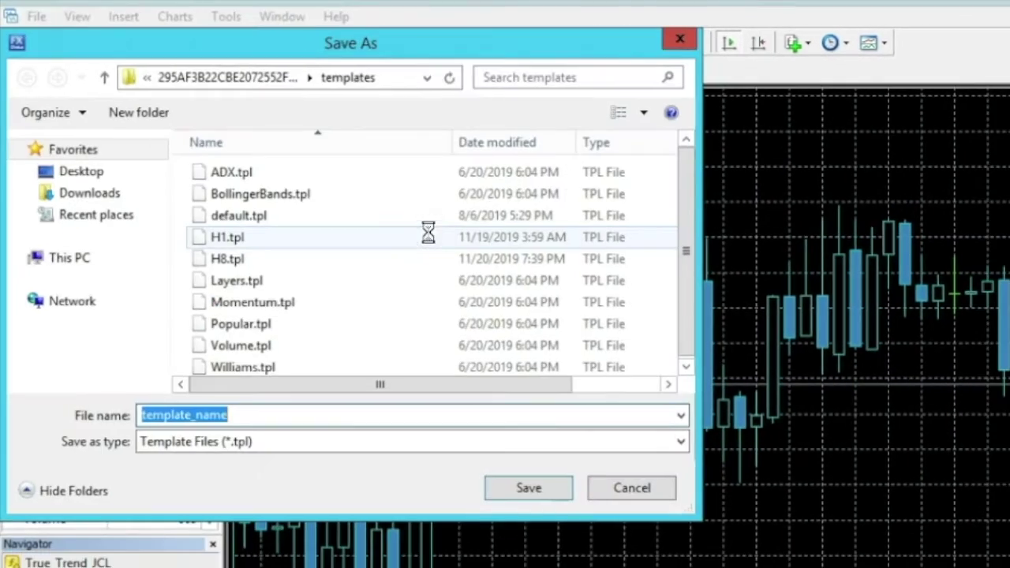
click(227, 237)
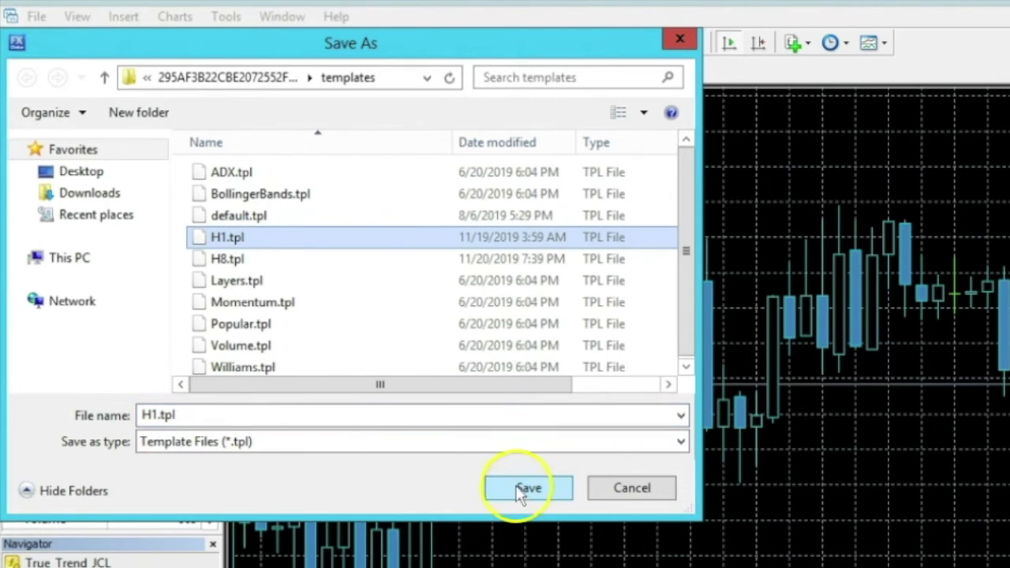
click(521, 489)
click(748, 363)
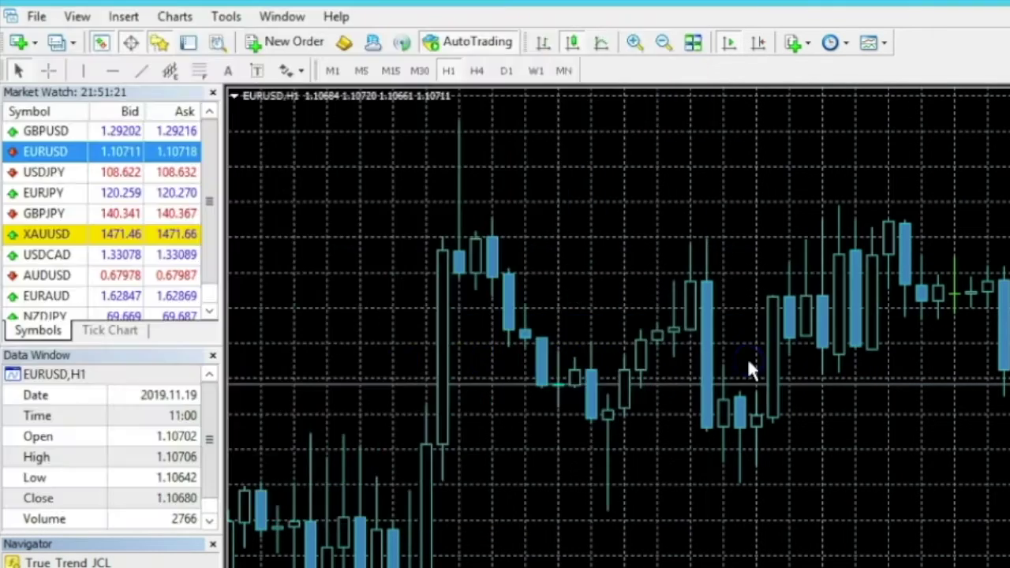
click(533, 259)
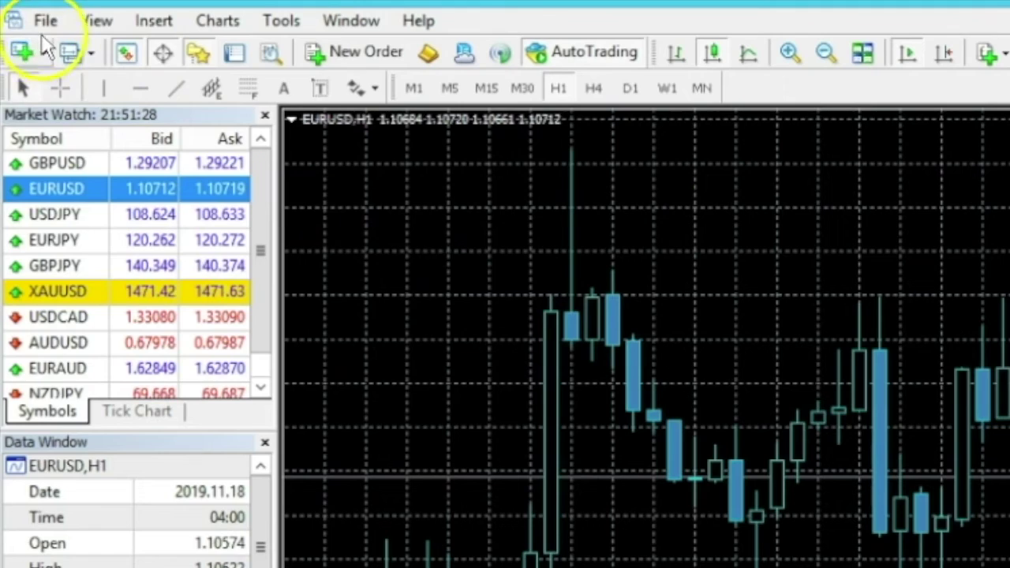
- Open the offline EURUSD,H8 chart from the history data
click(26, 13)
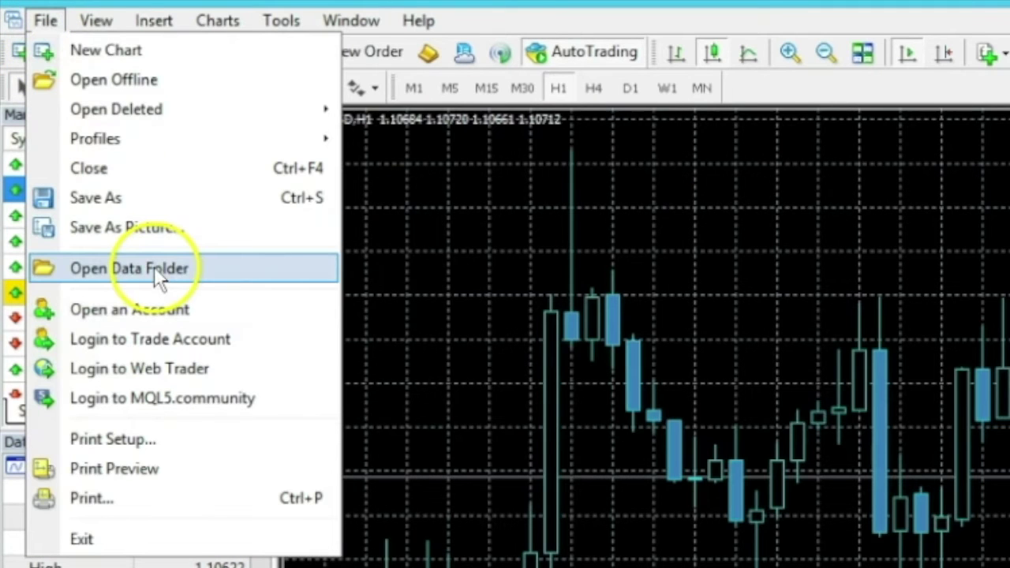
click(150, 82)
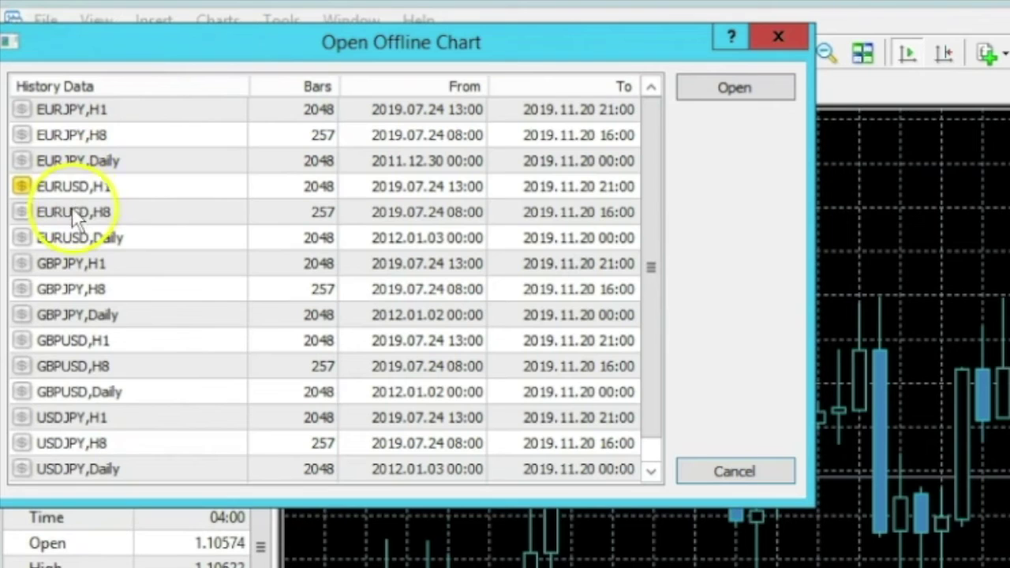
click(70, 210)
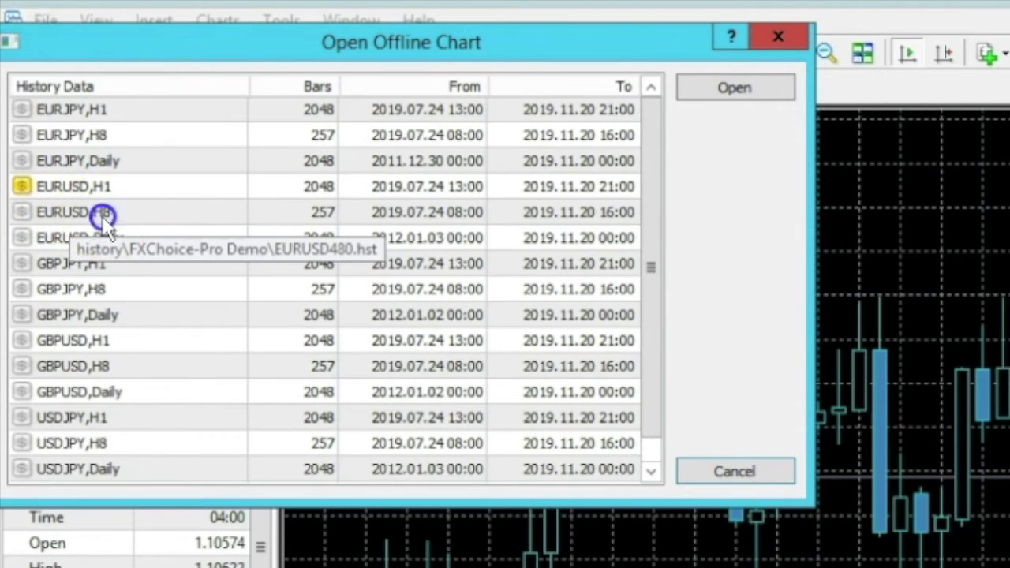
double_click(103, 213)
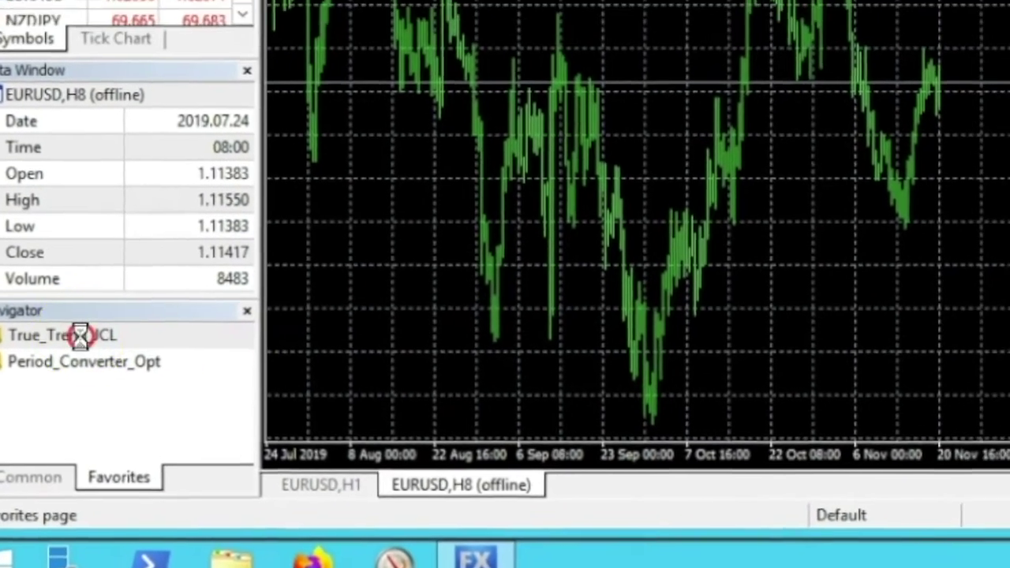
- Start attaching True_Trend_JCL to the offline EURUSD H8 chart and change its color 5 to SteelBlue
right_click(79, 335)
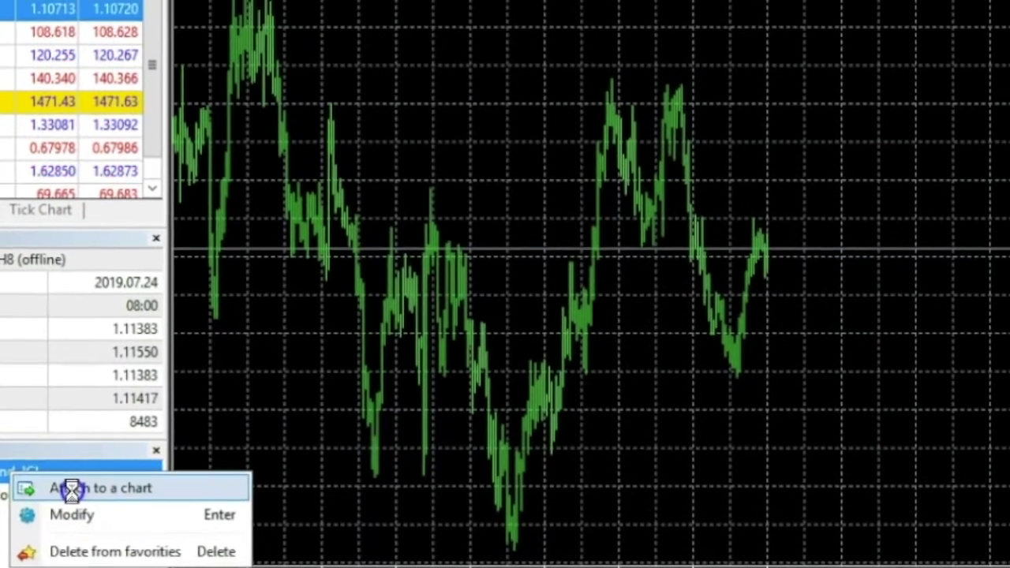
click(71, 489)
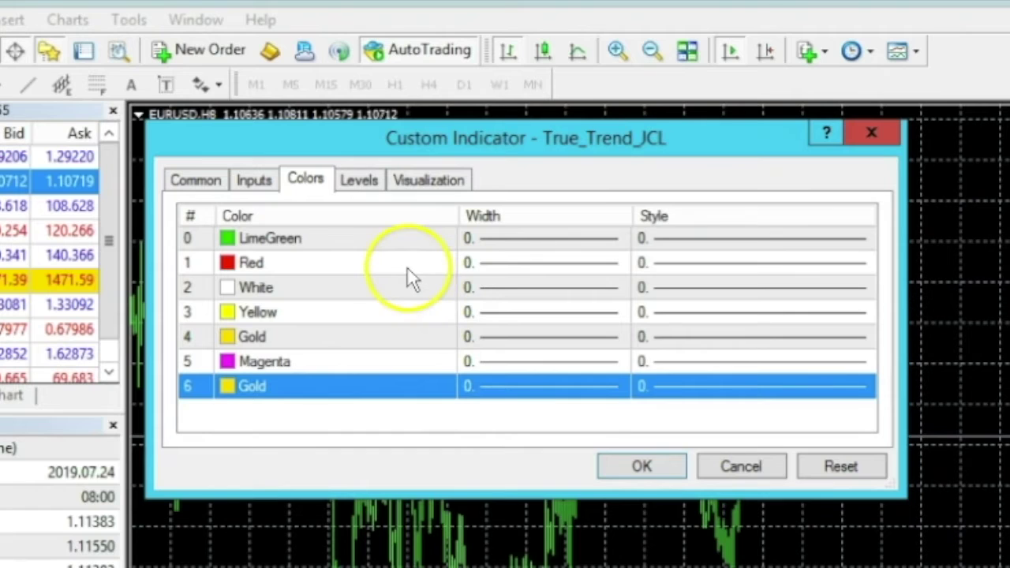
click(309, 367)
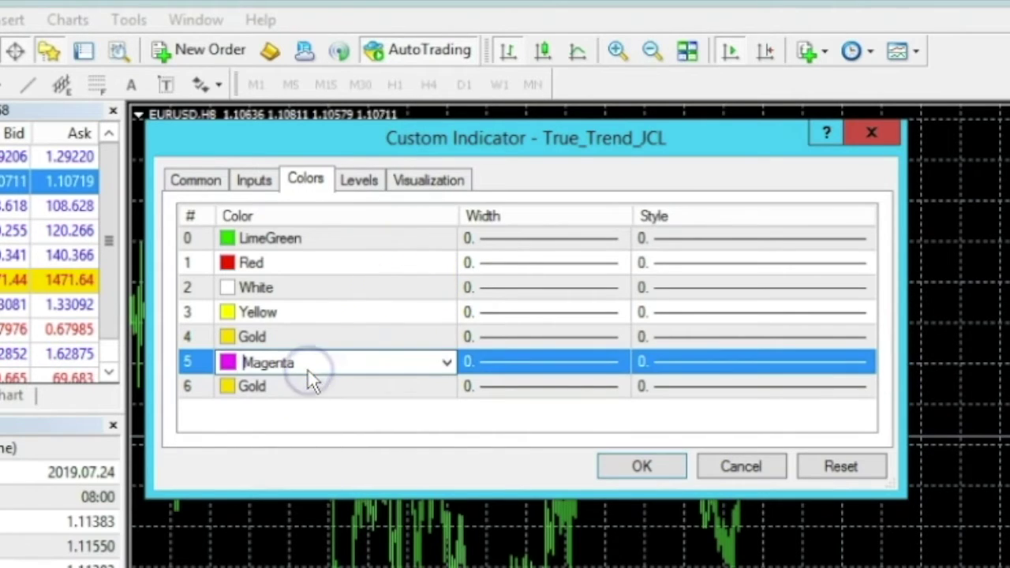
click(447, 363)
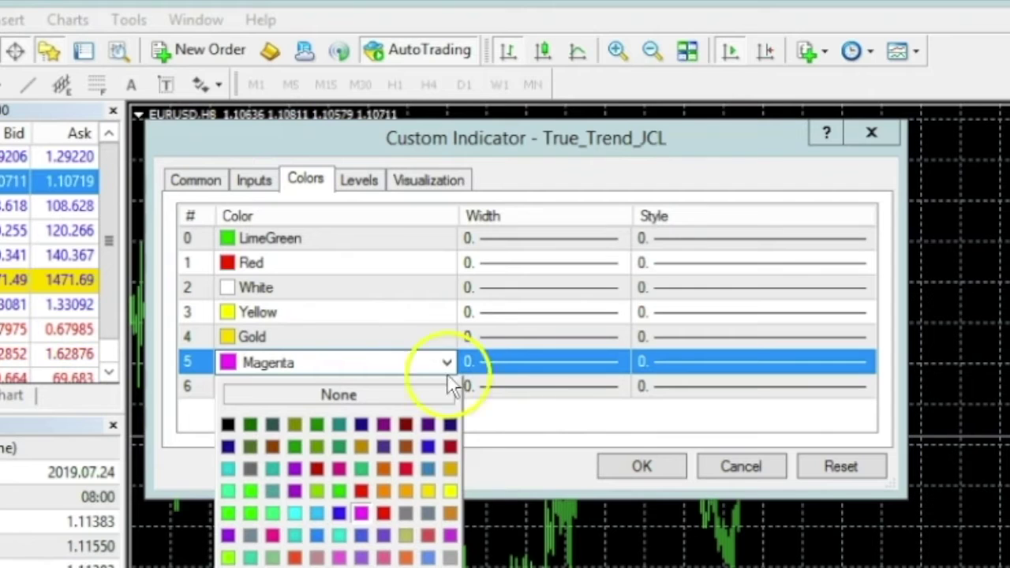
click(427, 468)
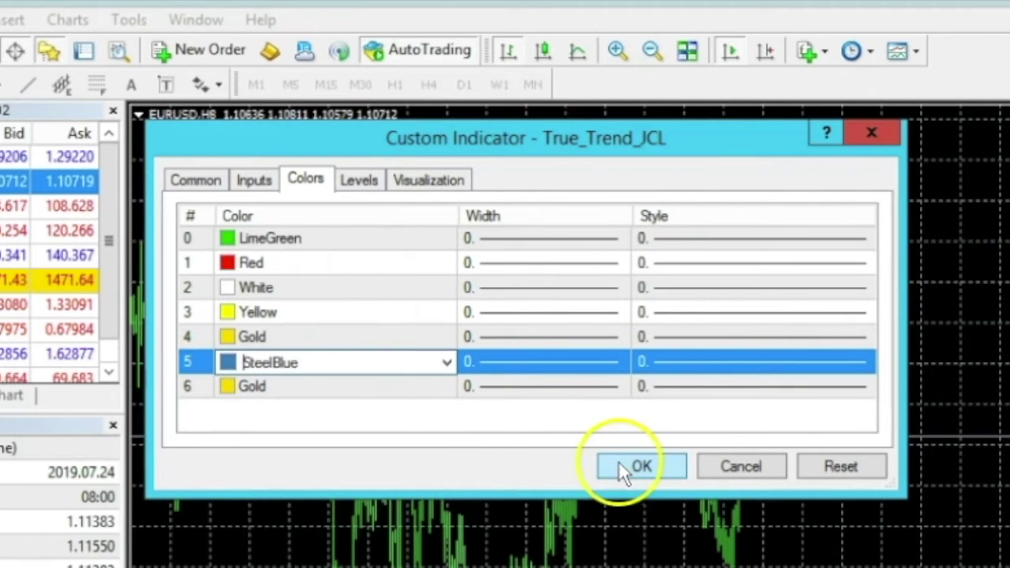
- Apply True Trend to the offline H8 chart with TrendCCI_Period set to 70, and return to the EURUSD H1 chart
click(259, 183)
click(567, 271)
double_click(566, 270)
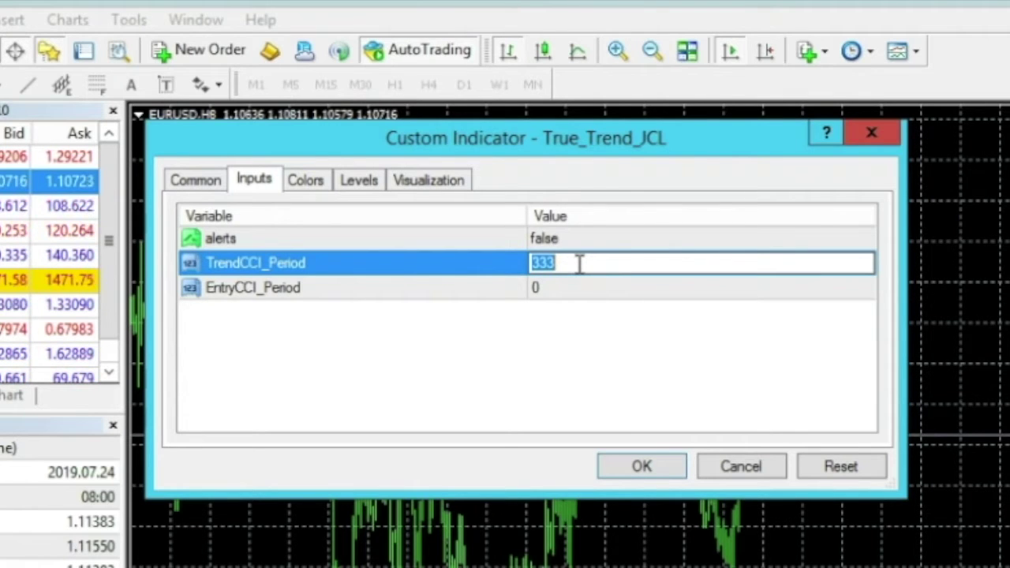
text(70)
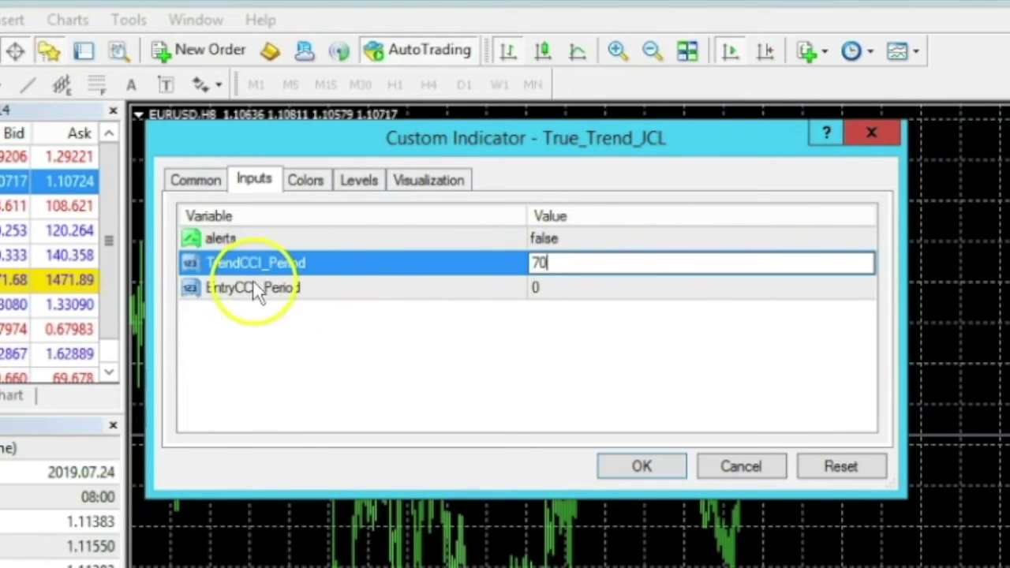
click(562, 289)
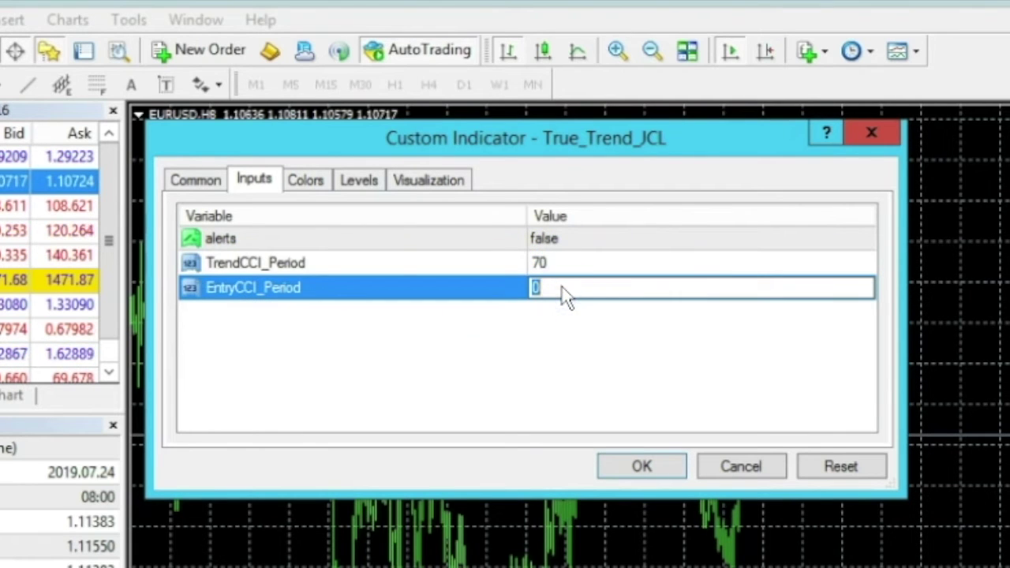
click(638, 466)
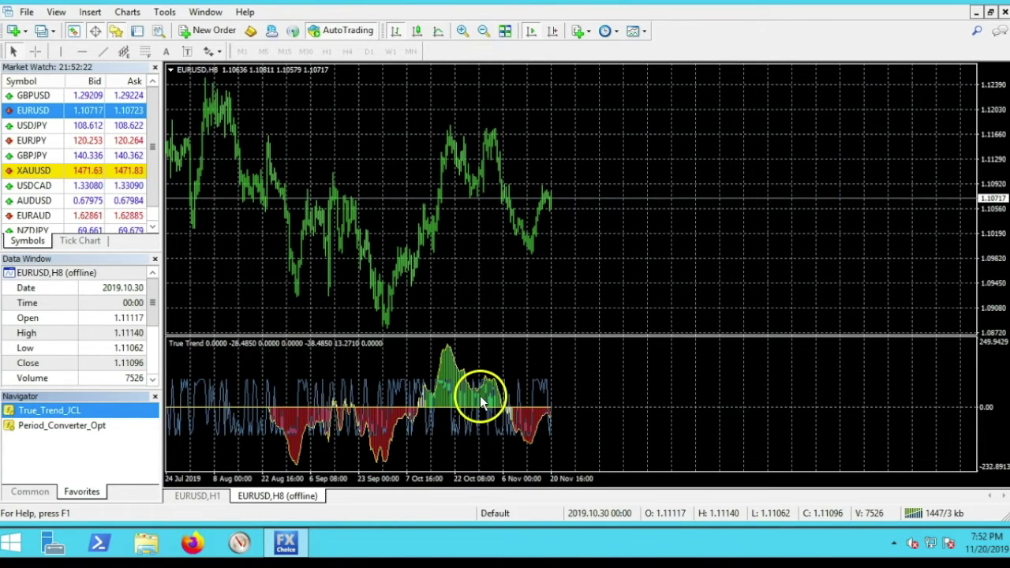
click(199, 495)
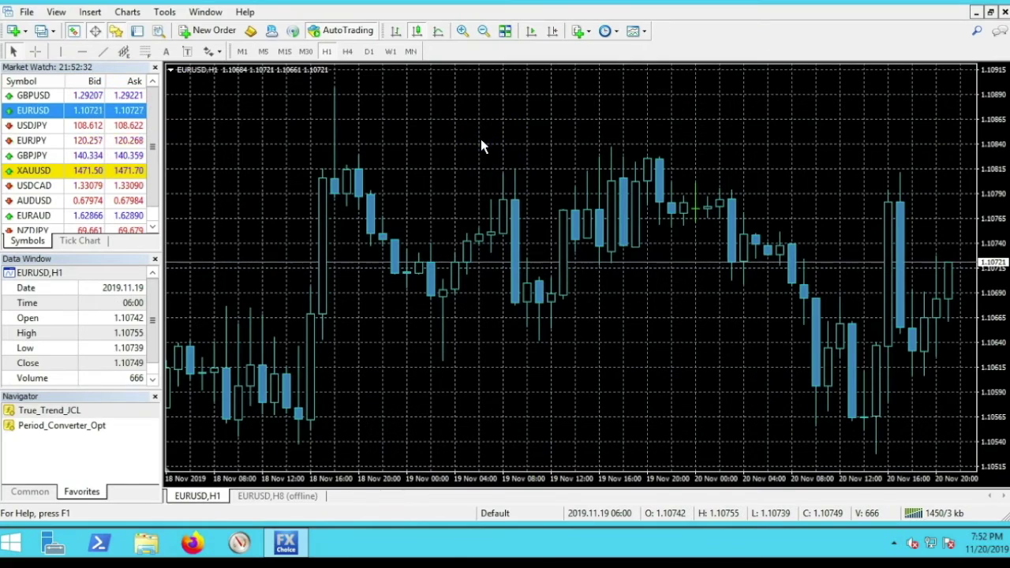
- Examine the EURUSD H1 chart's price history back to early October 2019
scroll(482, 142, down, 1)
scroll(481, 145, down, 10)
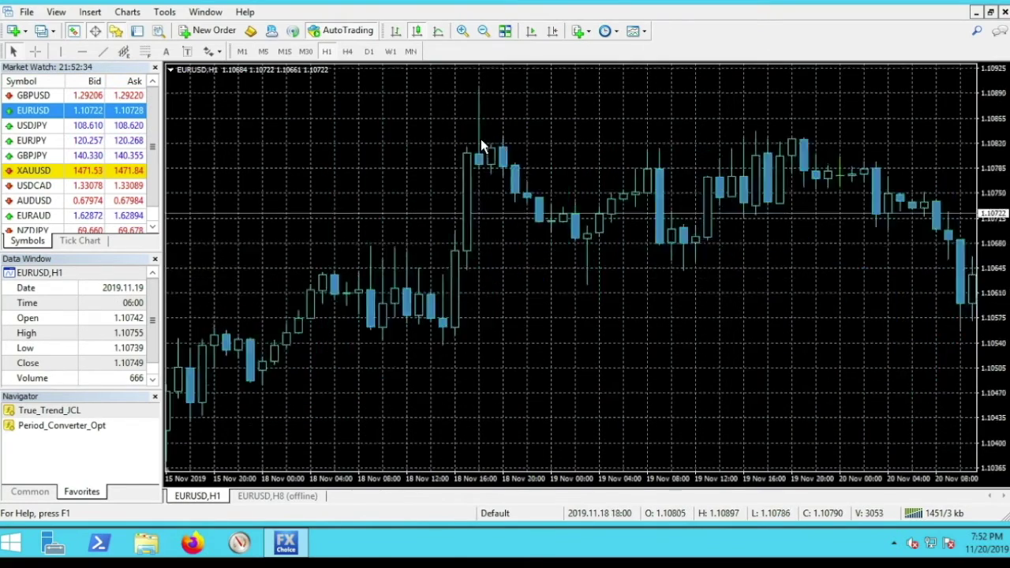
scroll(481, 144, down, 12)
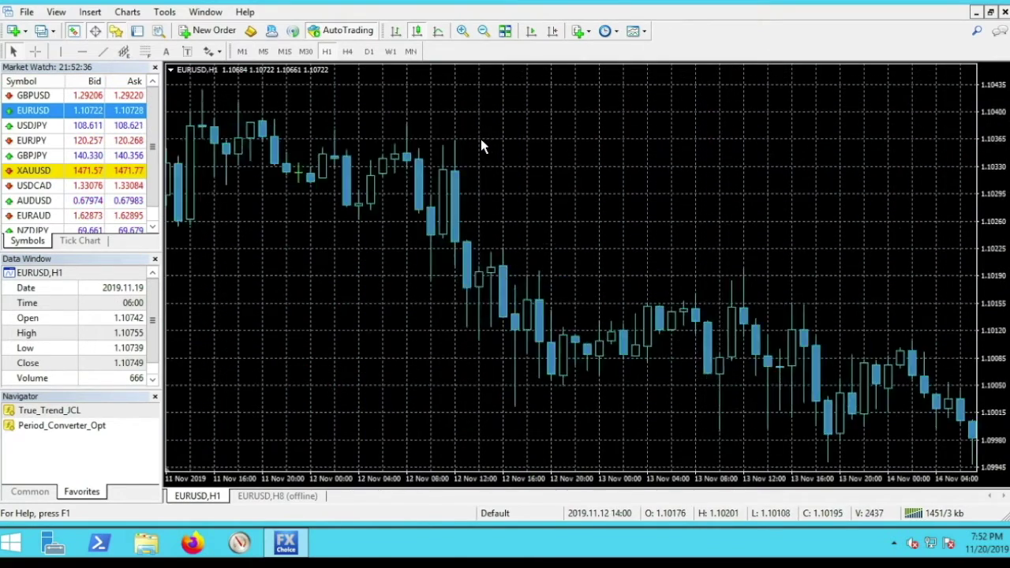
scroll(481, 143, down, 12)
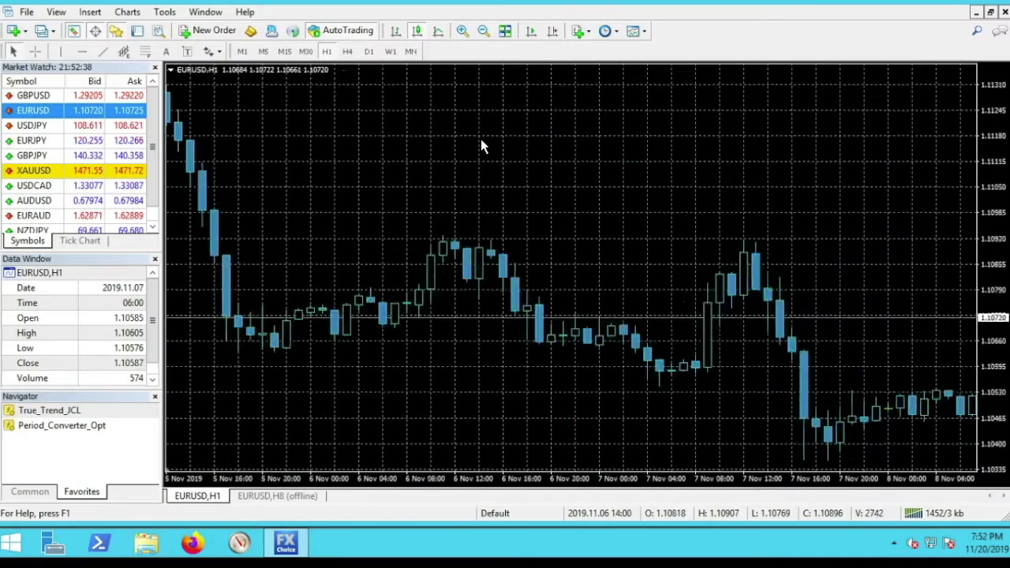
scroll(481, 145, down, 12)
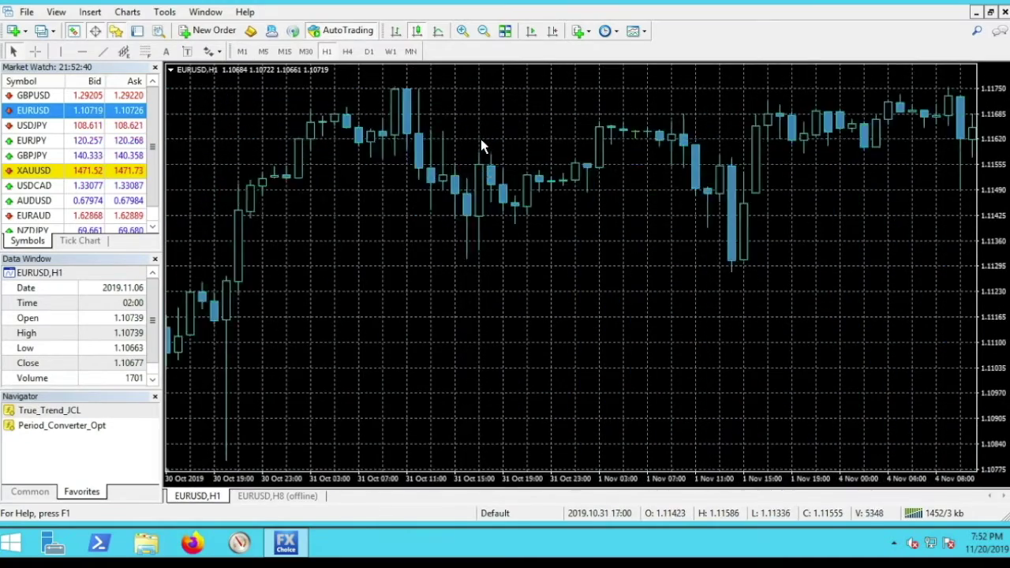
scroll(481, 145, down, 12)
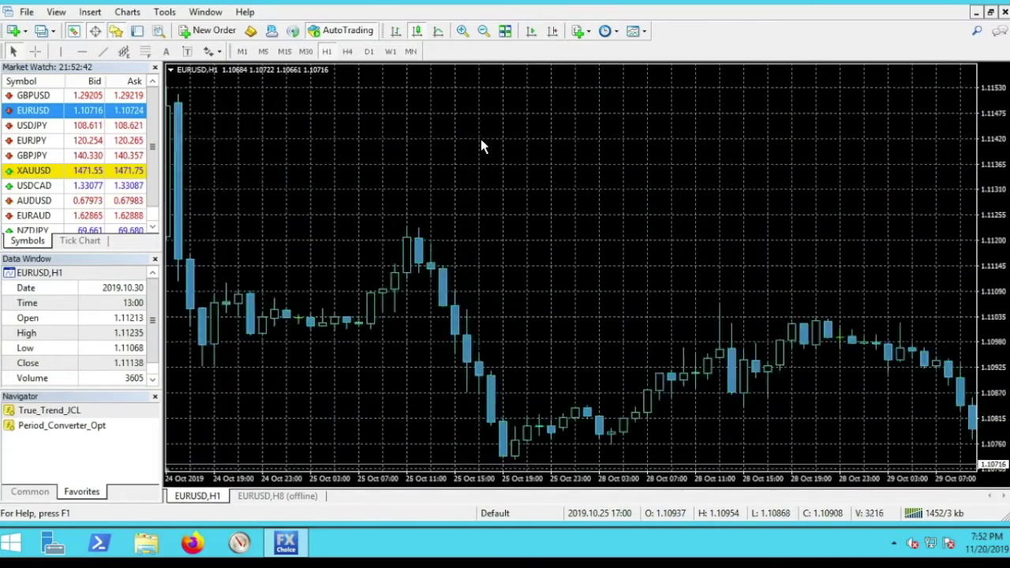
scroll(481, 145, down, 12)
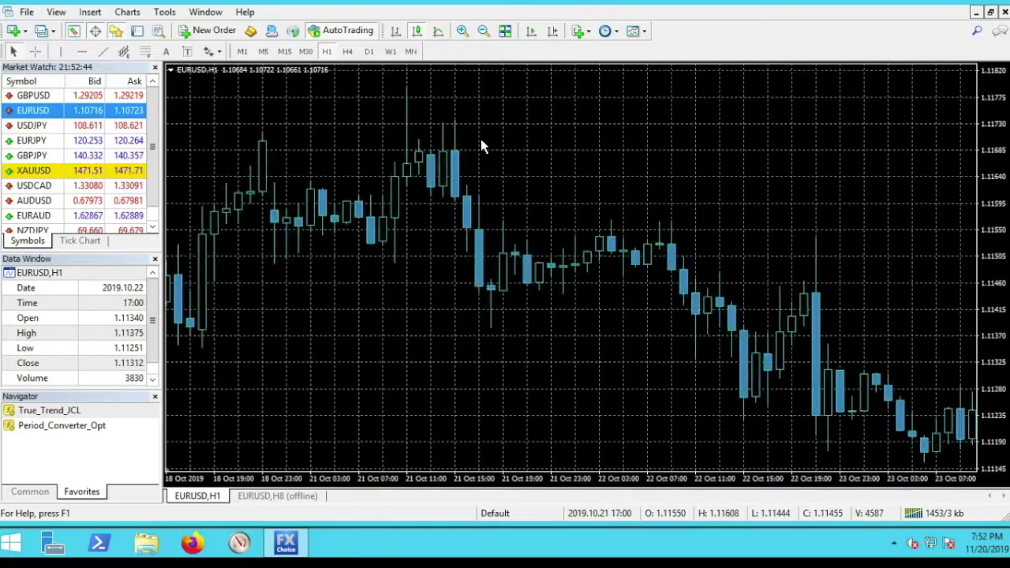
scroll(482, 146, down, 12)
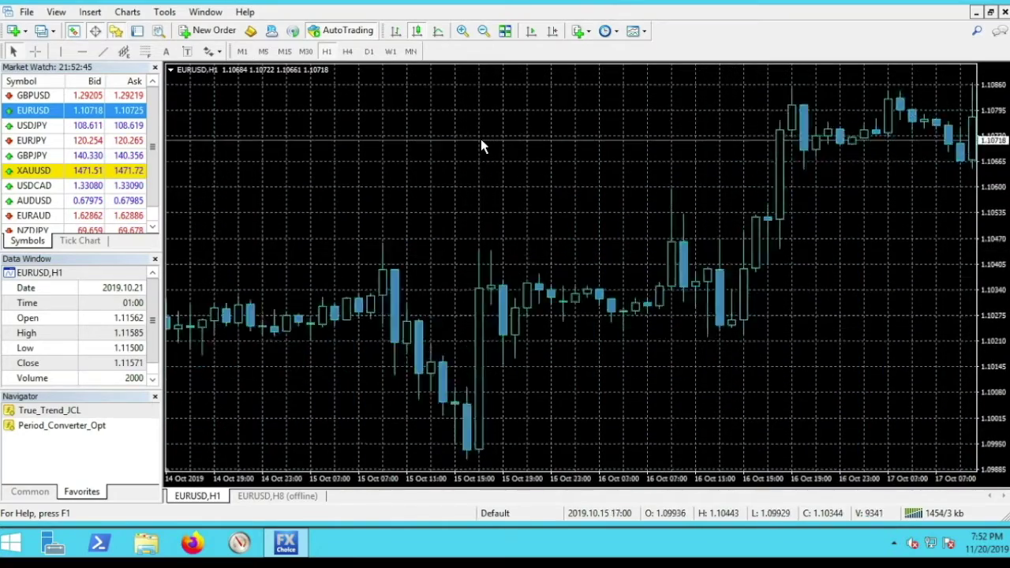
scroll(483, 146, down, 12)
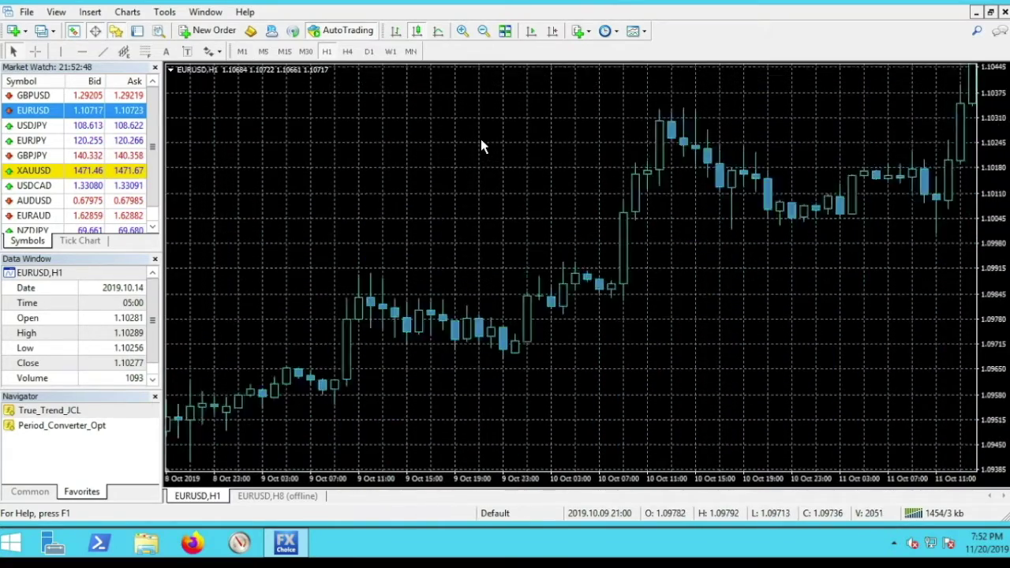
scroll(480, 139, down, 8)
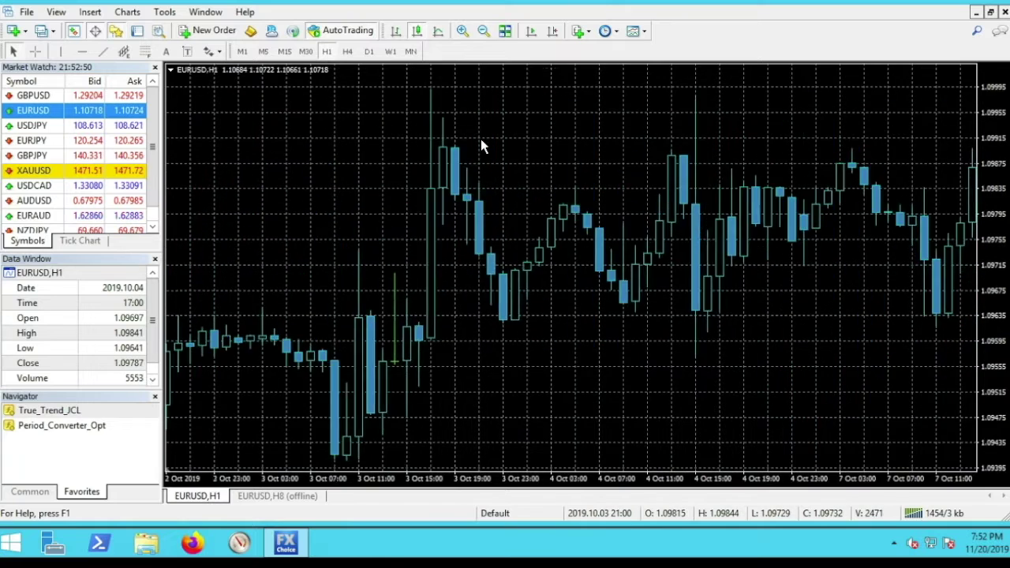
- Switch to the offline EURUSD H8 chart, enlarge its bars and turn on chart shift
click(268, 497)
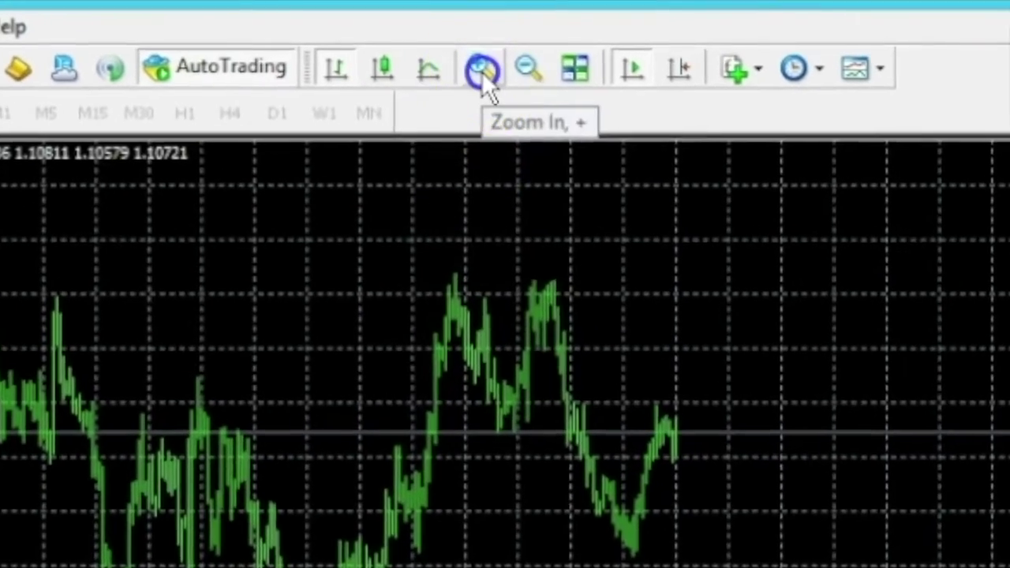
click(483, 71)
click(483, 71)
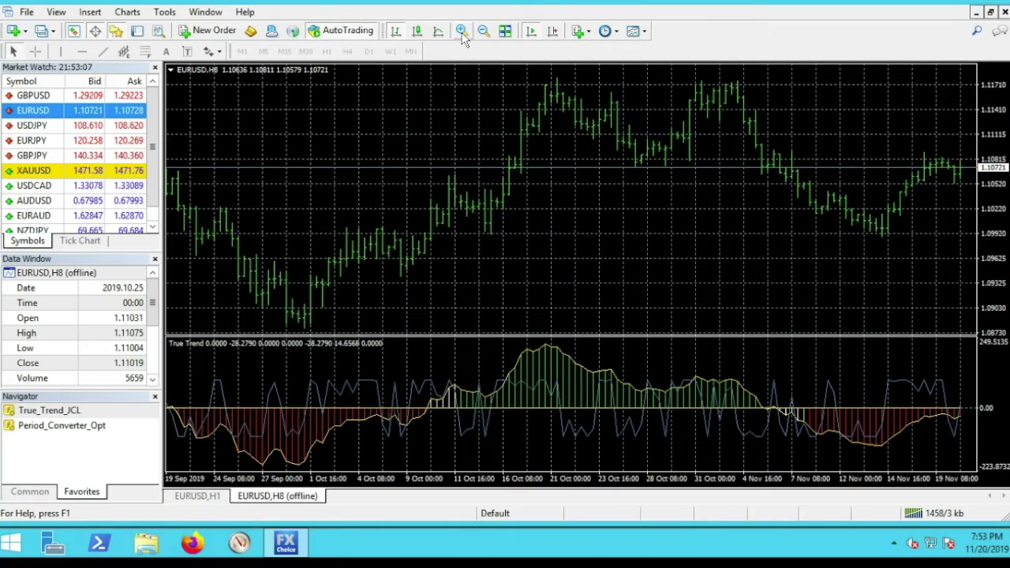
click(463, 32)
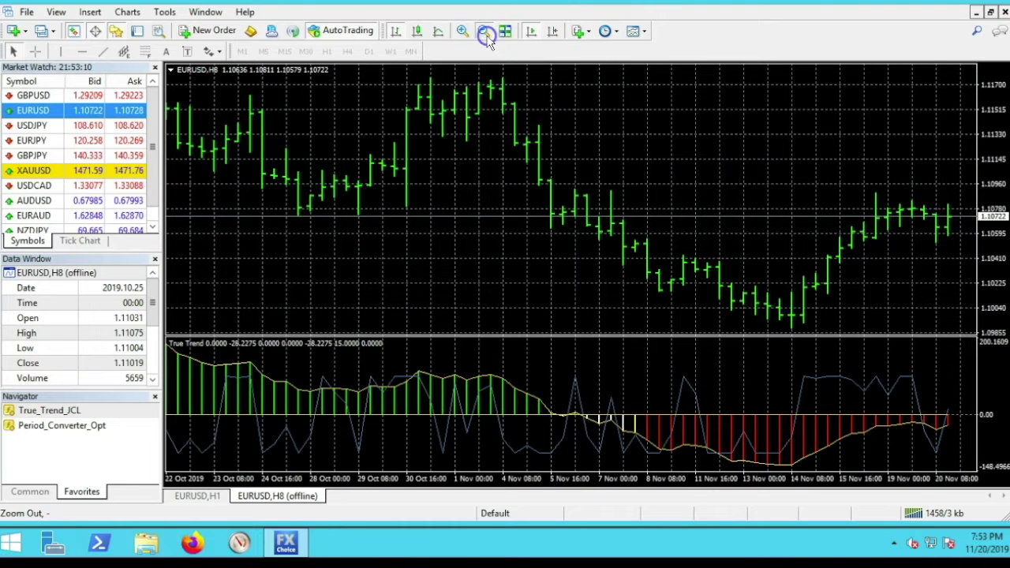
click(486, 31)
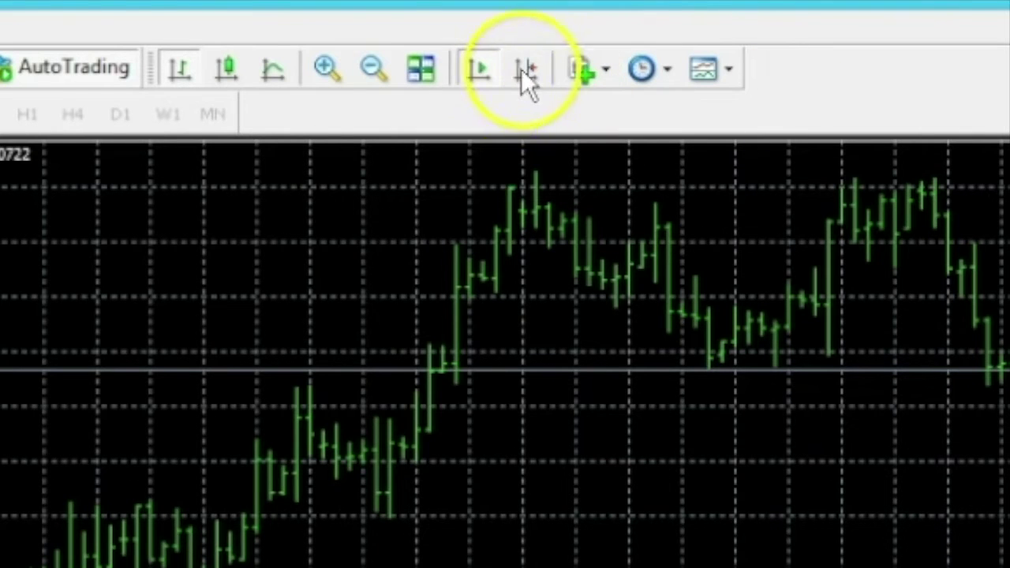
click(524, 70)
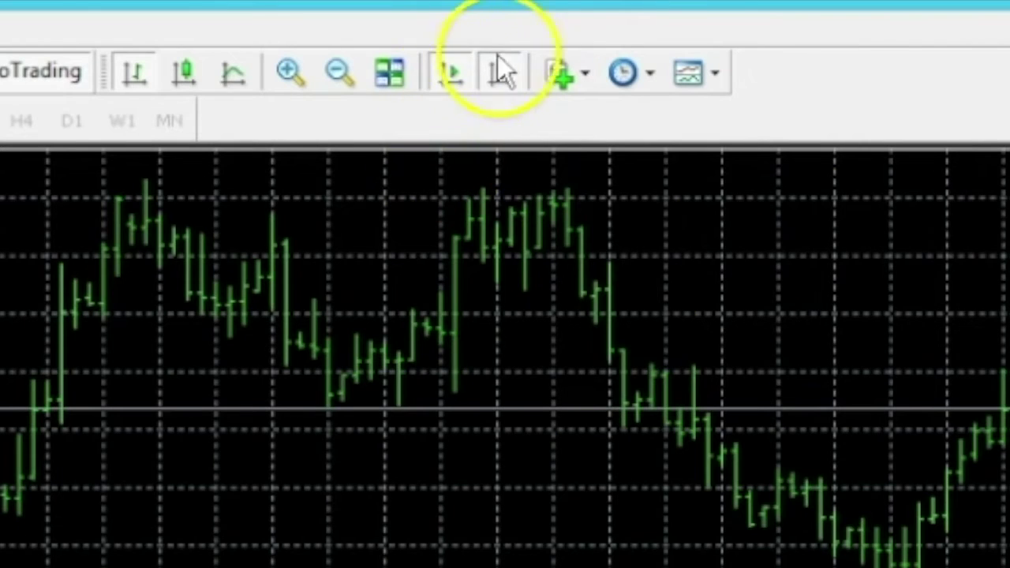
click(502, 63)
click(503, 63)
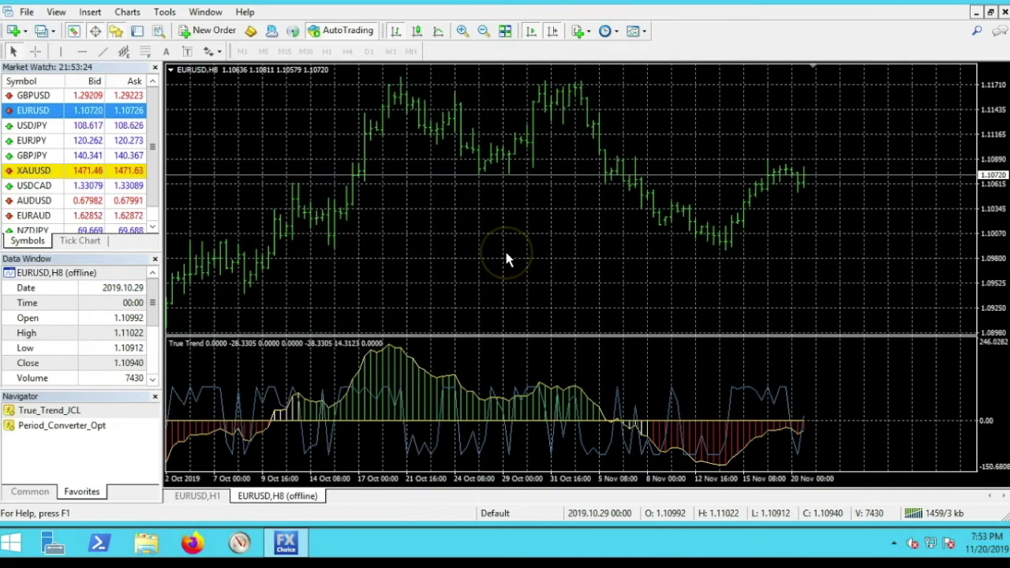
- Open the offline EURUSD H8 chart's properties and set the Grid color to None
right_click(506, 253)
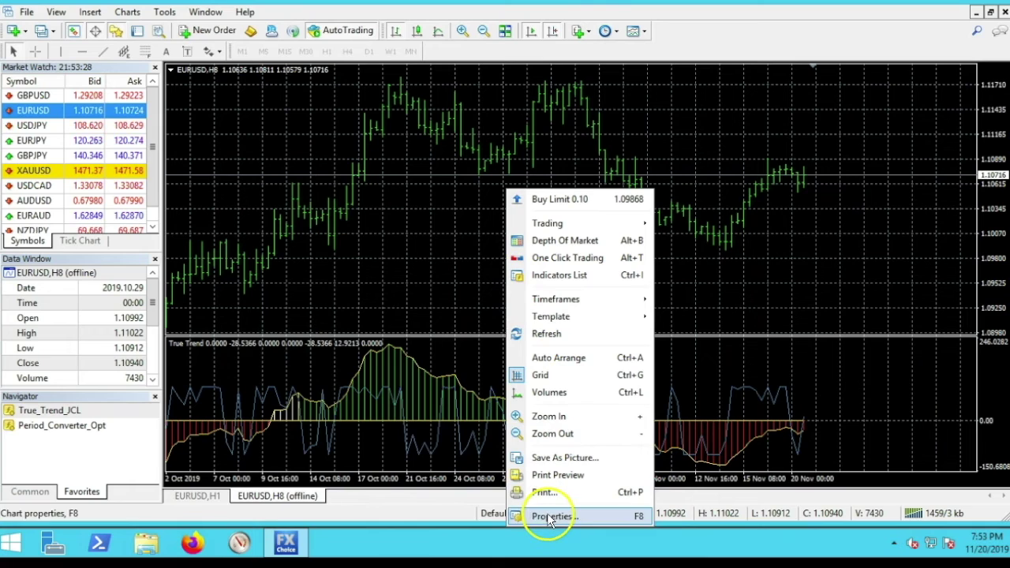
right_click(400, 263)
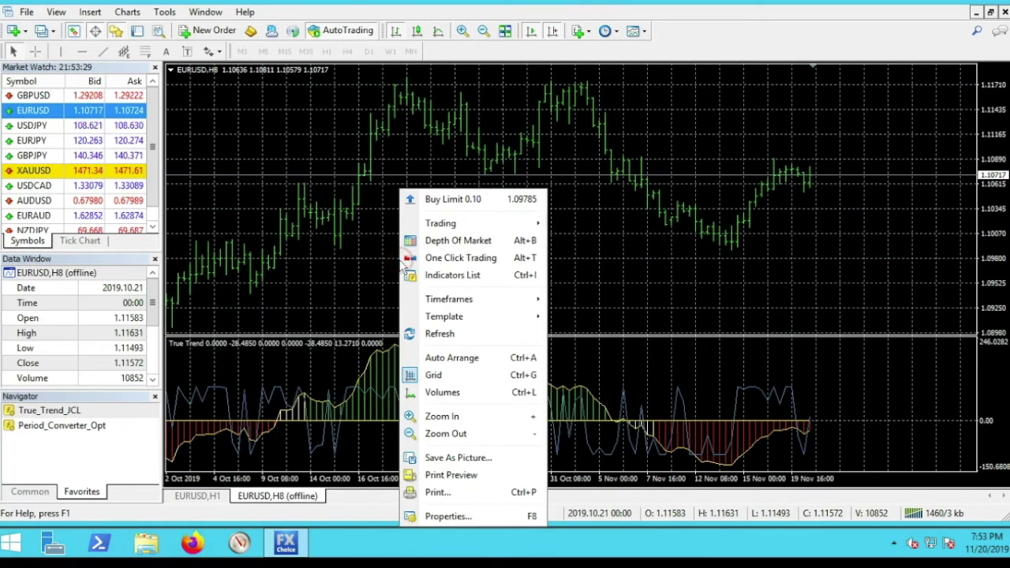
click(446, 517)
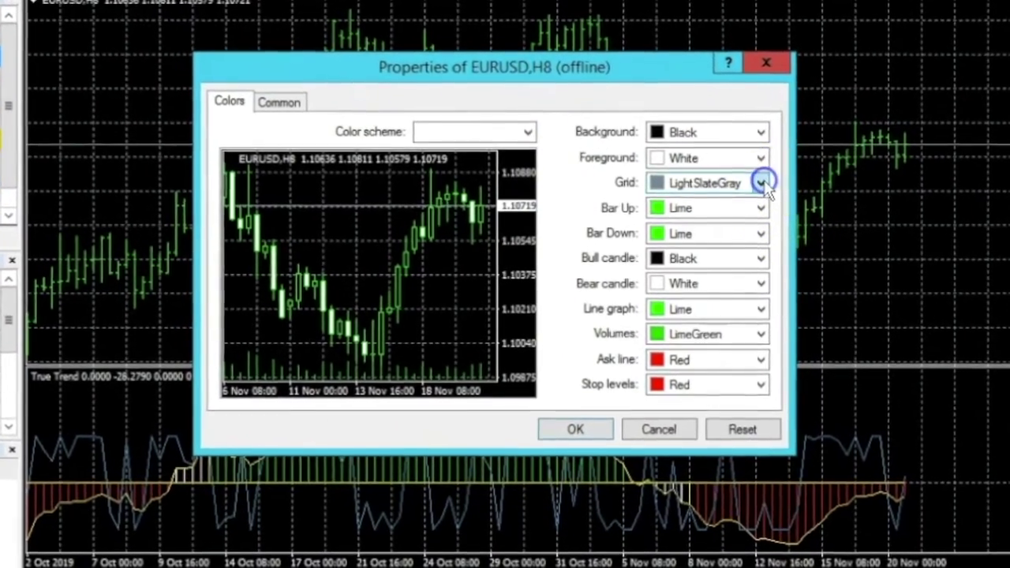
click(739, 190)
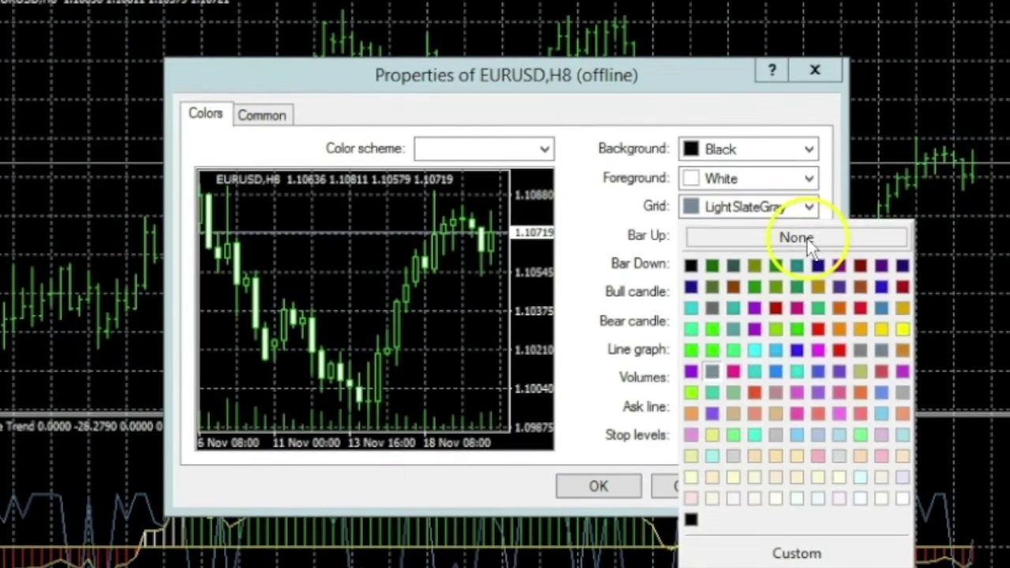
click(756, 209)
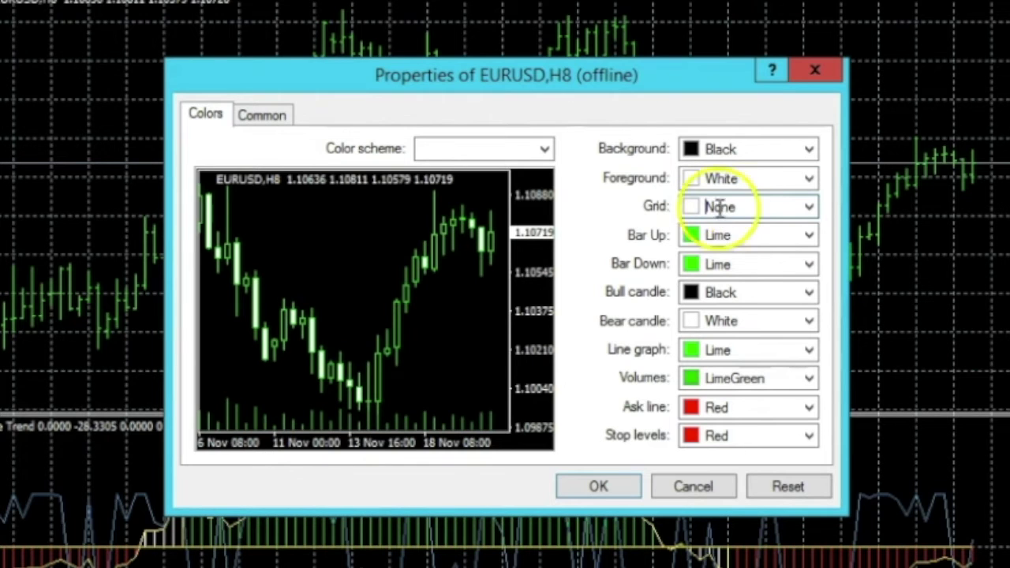
- Set both the Bar Up and Bar Down colors of the offline H8 chart to SteelBlue
click(810, 237)
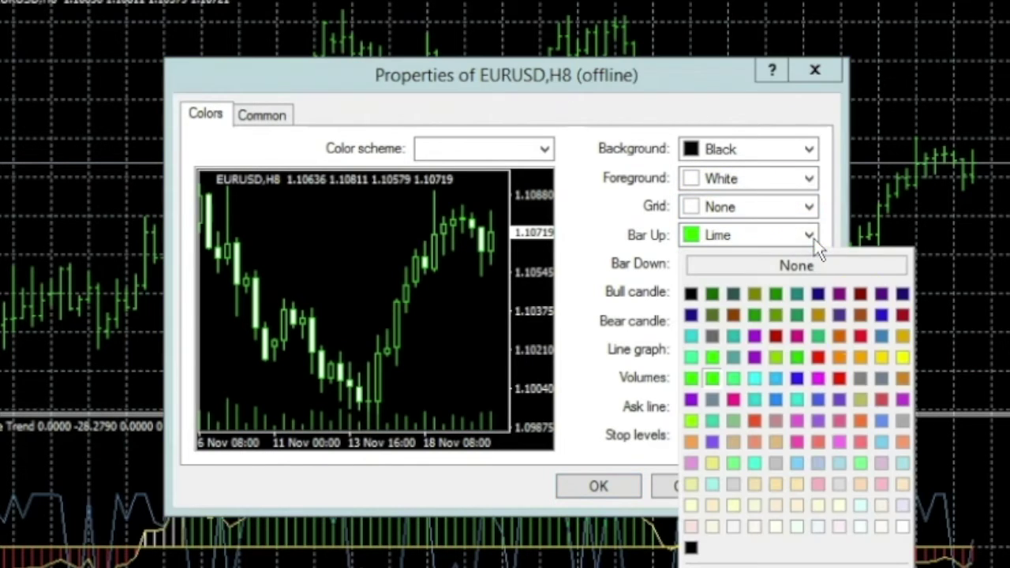
click(883, 338)
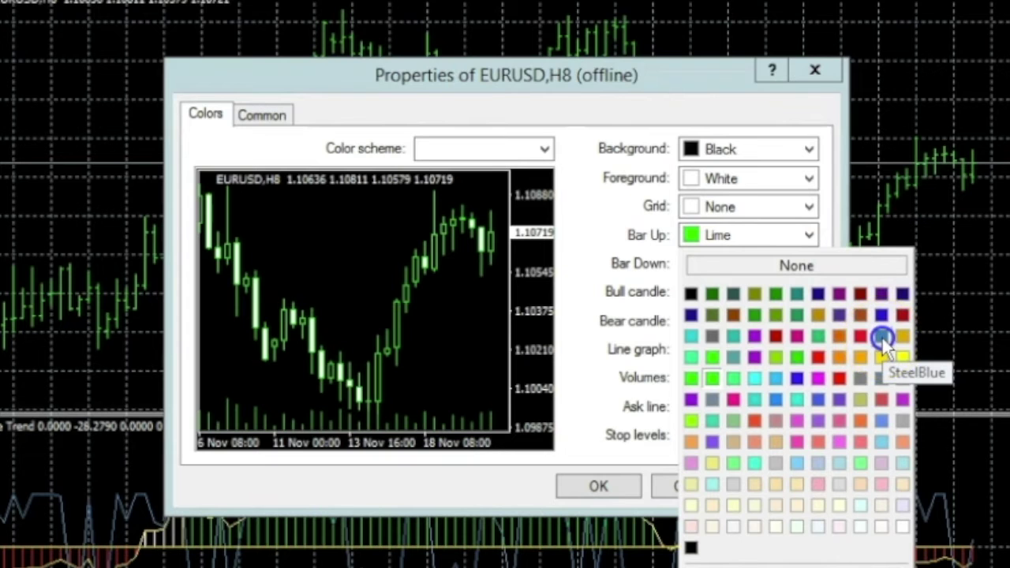
click(810, 264)
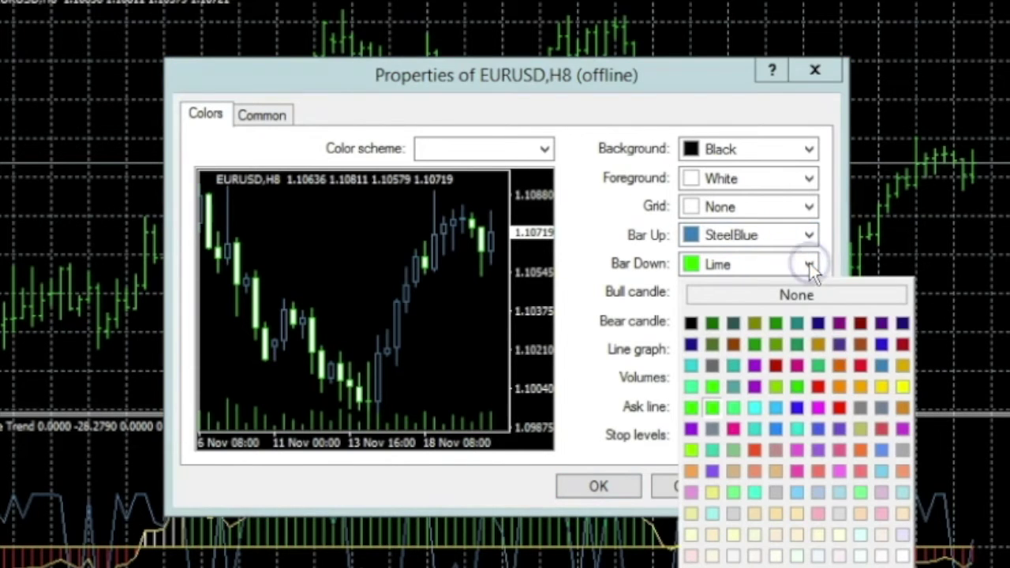
click(881, 363)
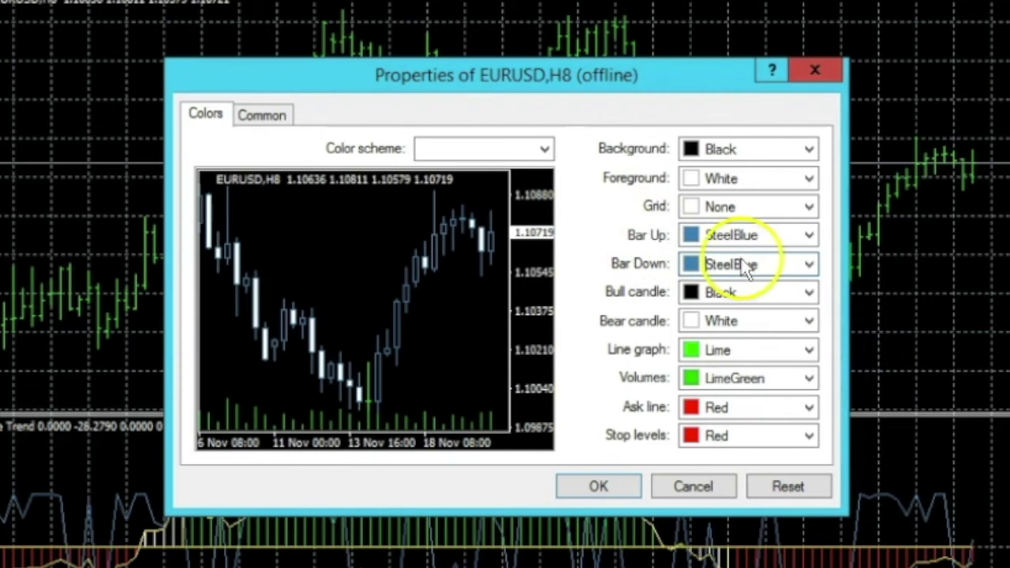
- Set the Bull candle color to Lime and the Bear candle color to Red, and apply the chart properties
click(809, 294)
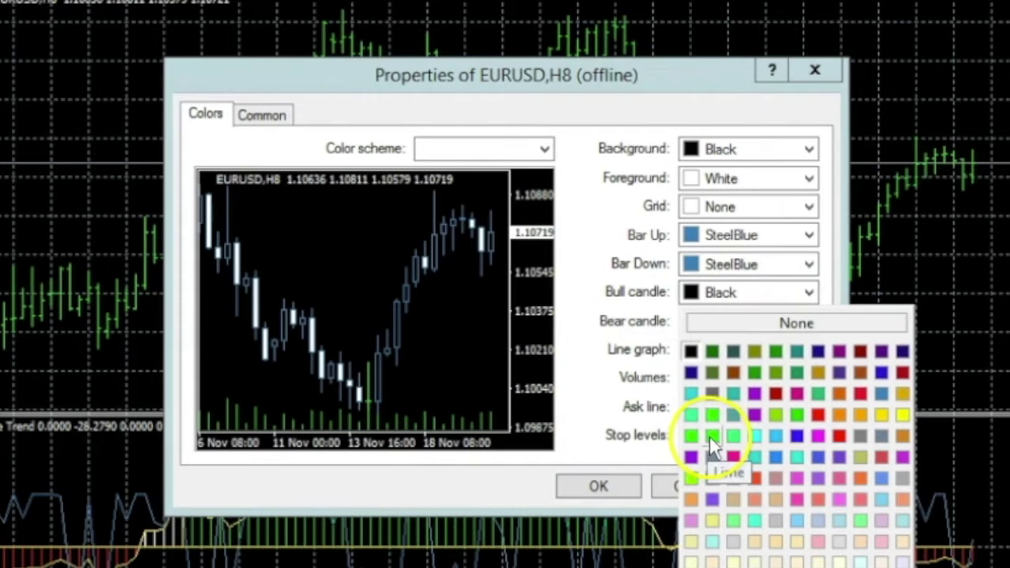
click(709, 437)
click(810, 322)
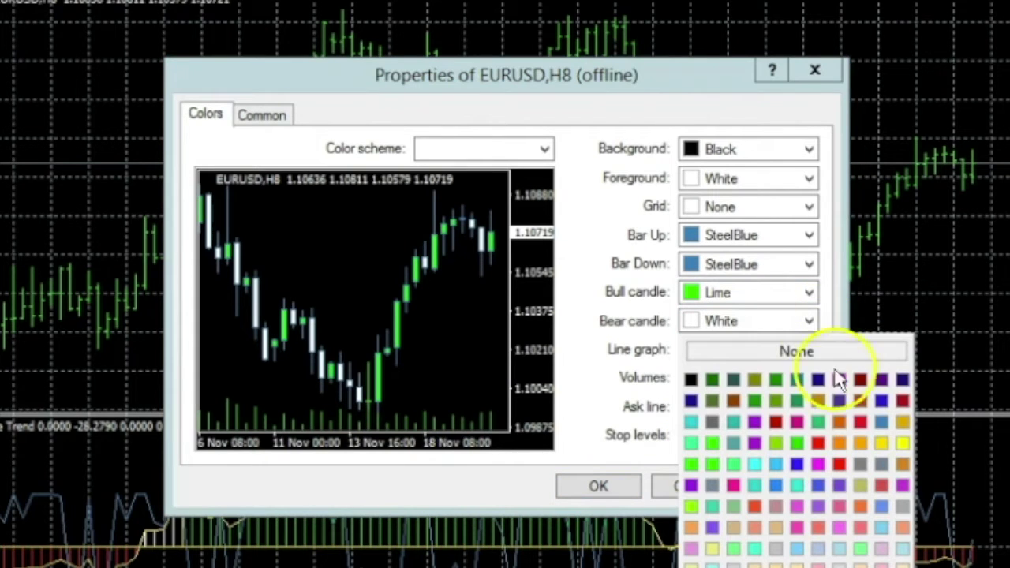
click(841, 465)
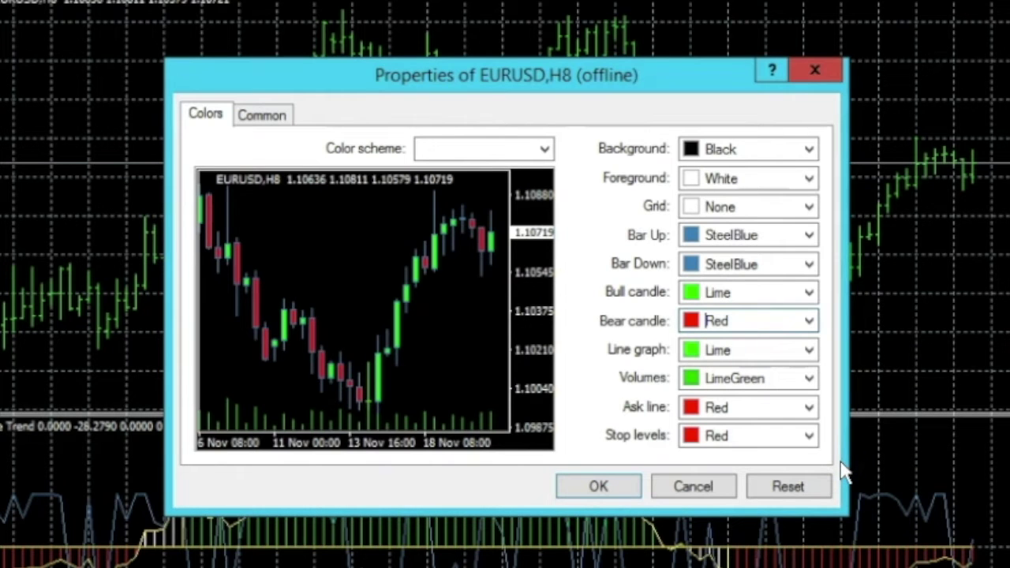
click(620, 487)
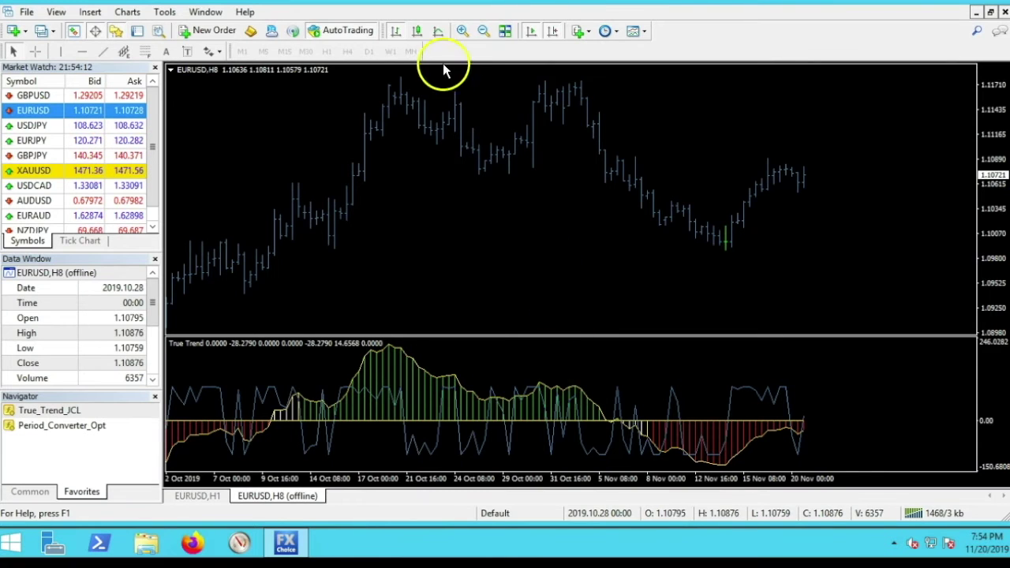
click(463, 31)
click(485, 33)
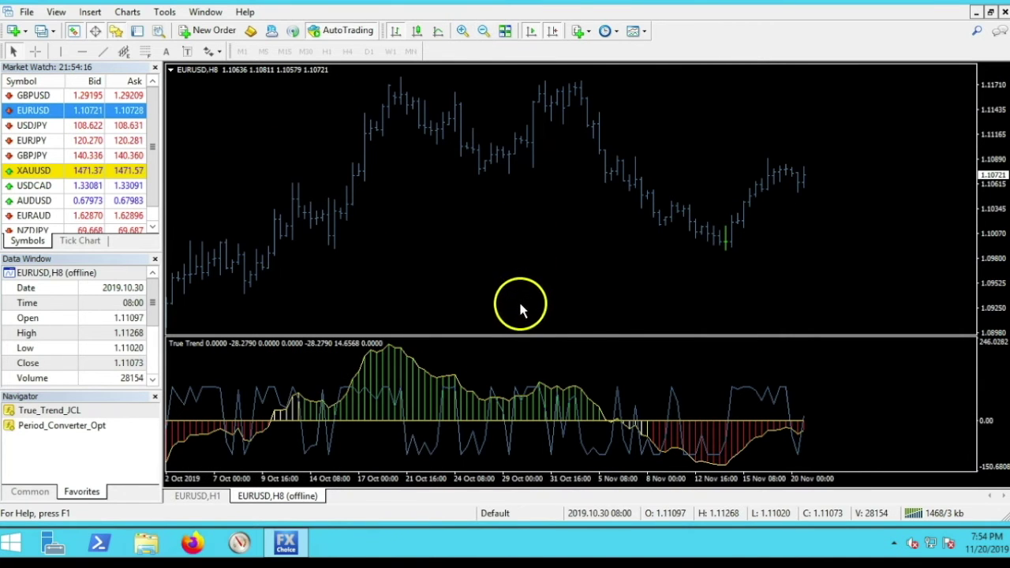
- In the True Trend indicator's properties, set the LimeGreen and Red widths to 4 and the SteelBlue width to 3, and apply them
mouse_move(409, 365)
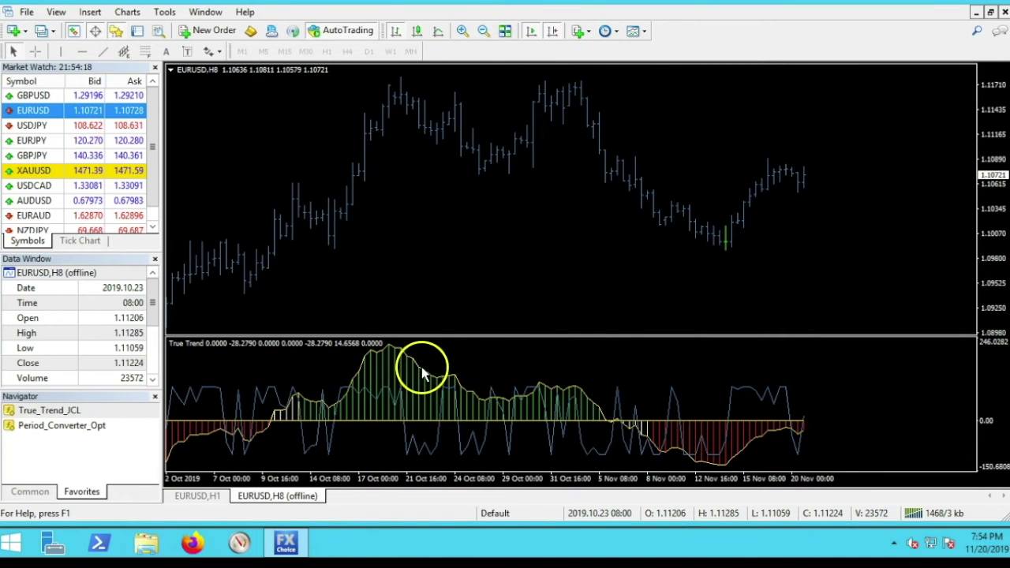
right_click(406, 381)
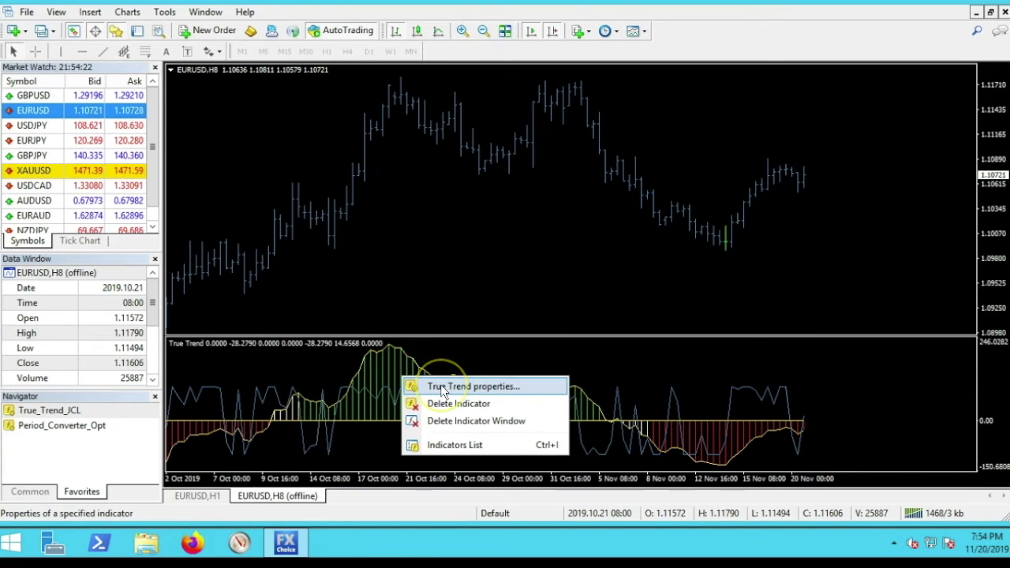
click(440, 386)
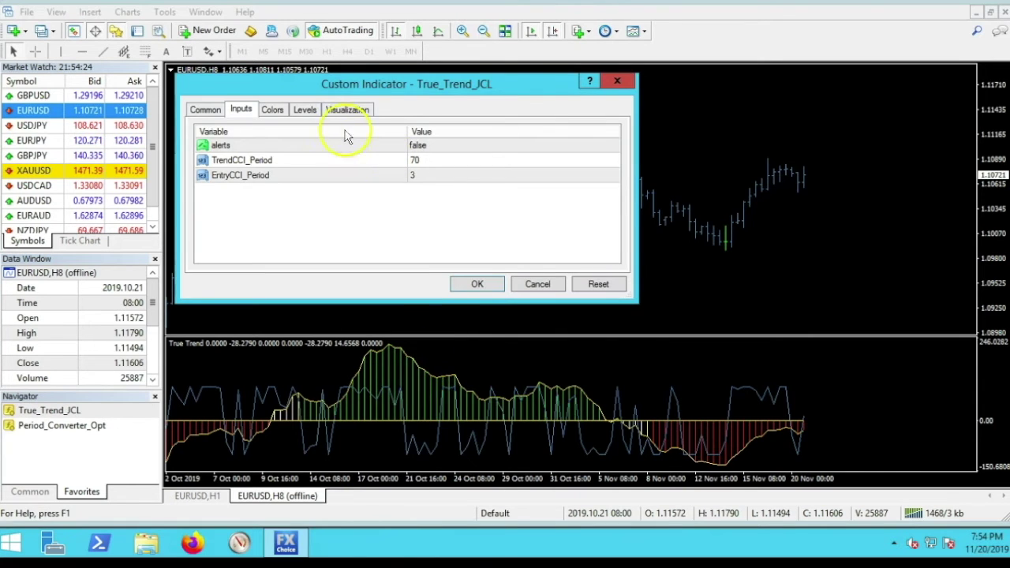
click(271, 111)
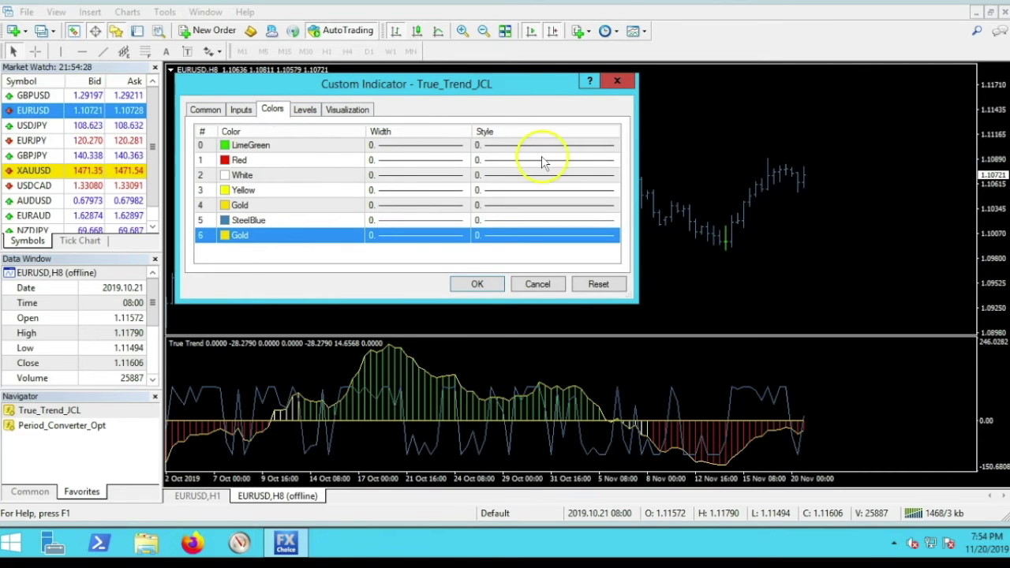
click(440, 146)
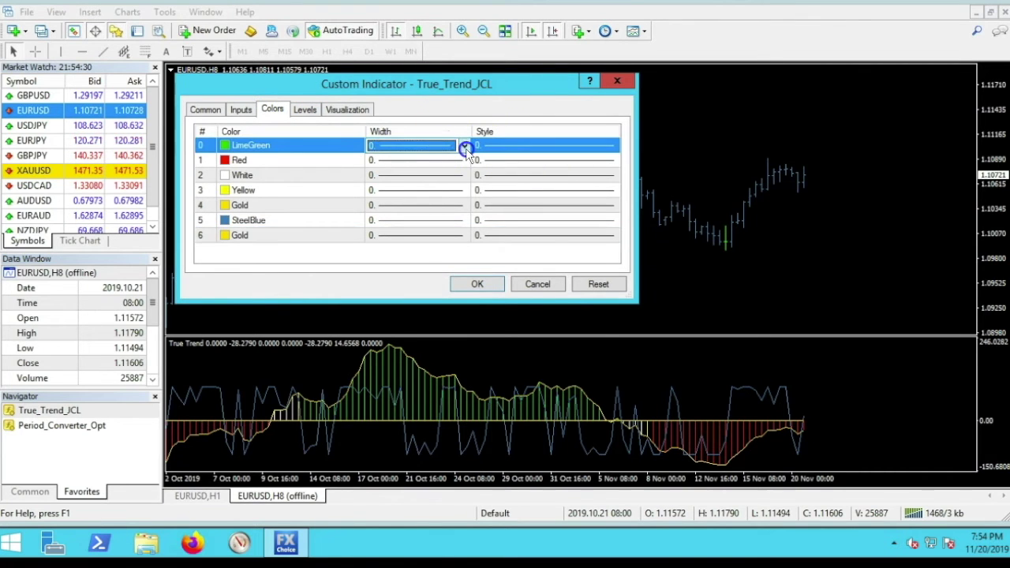
click(464, 145)
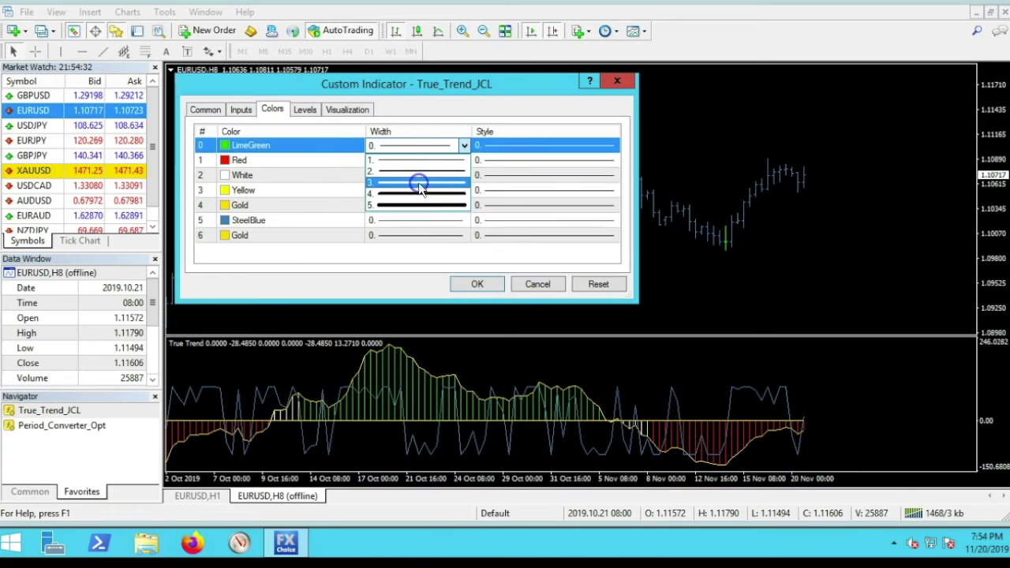
click(418, 190)
scroll(467, 147, down, 1)
click(460, 161)
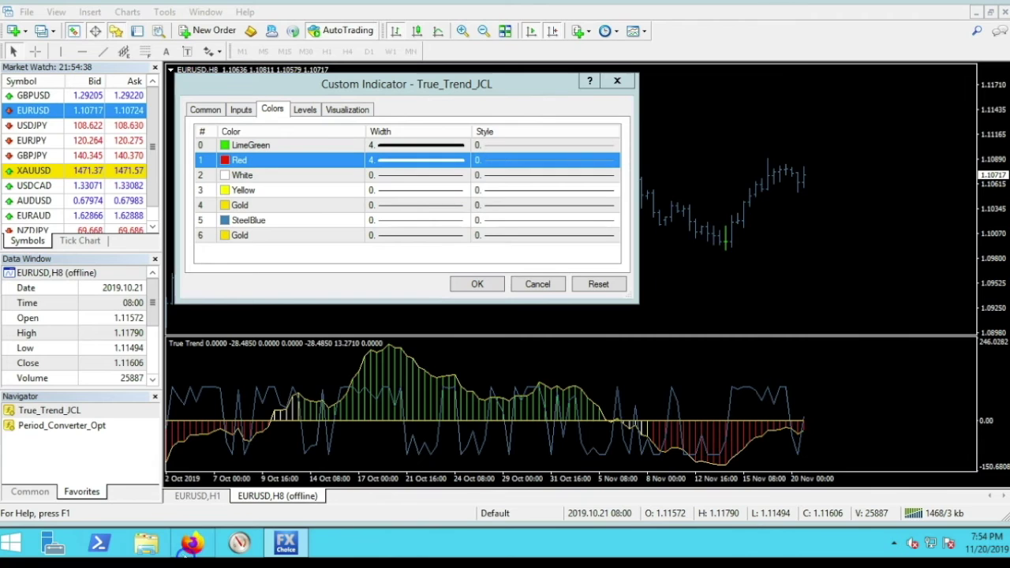
click(464, 223)
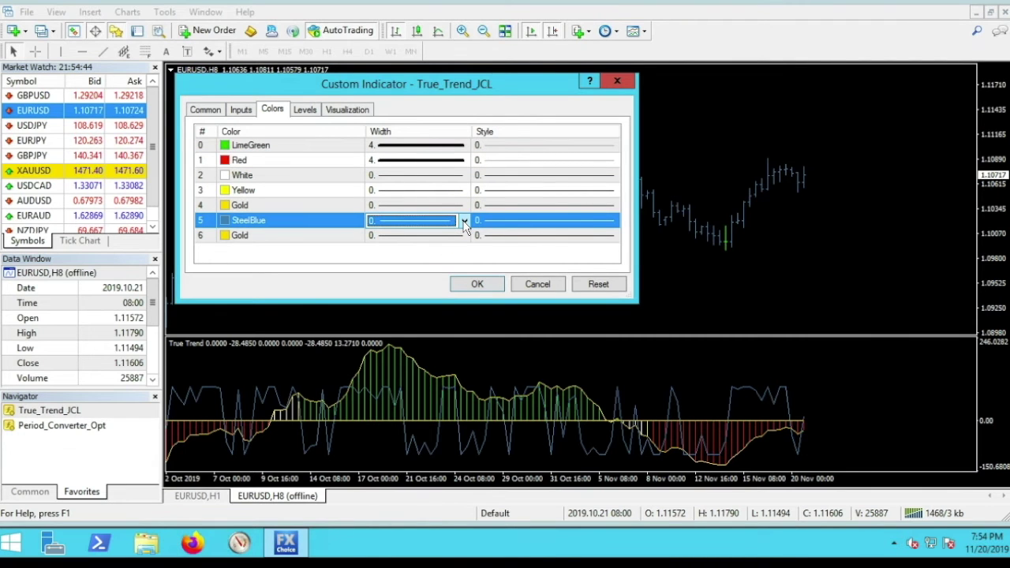
click(468, 289)
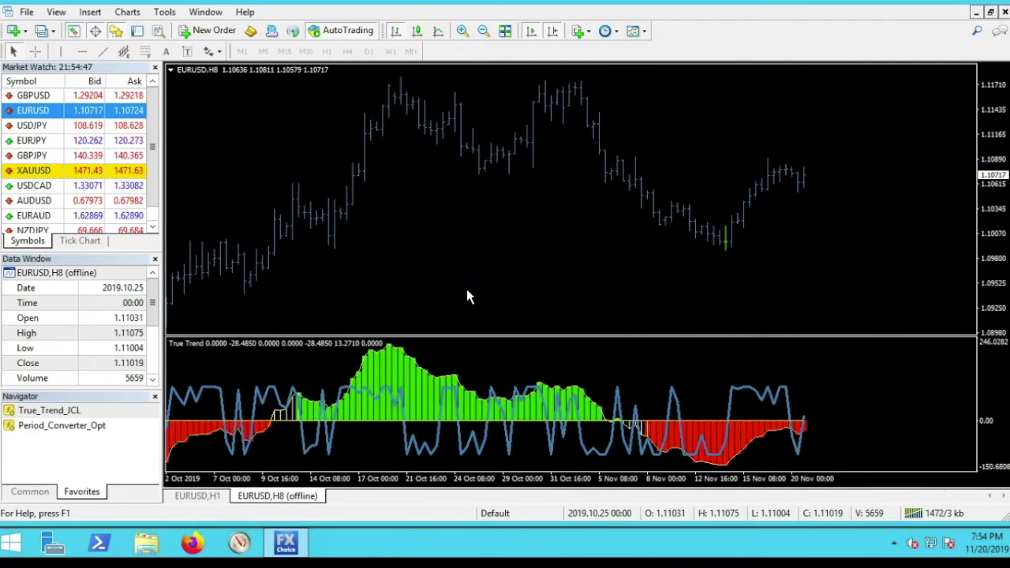
- Reduce the True Trend indicator's LimeGreen and Red widths to 2, make its SteelBlue line thinner, and apply the changes
double_click(428, 372)
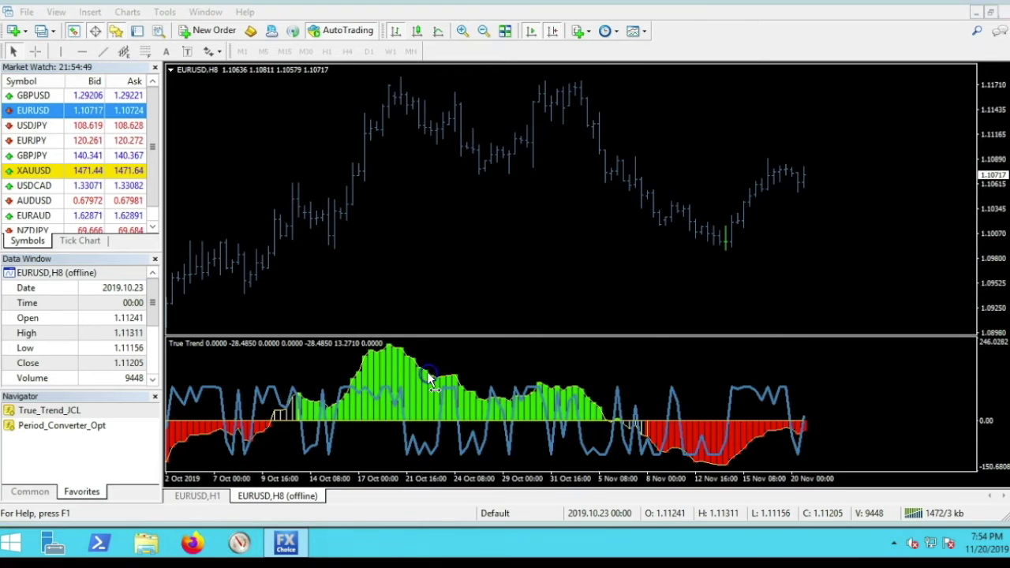
click(486, 235)
click(461, 147)
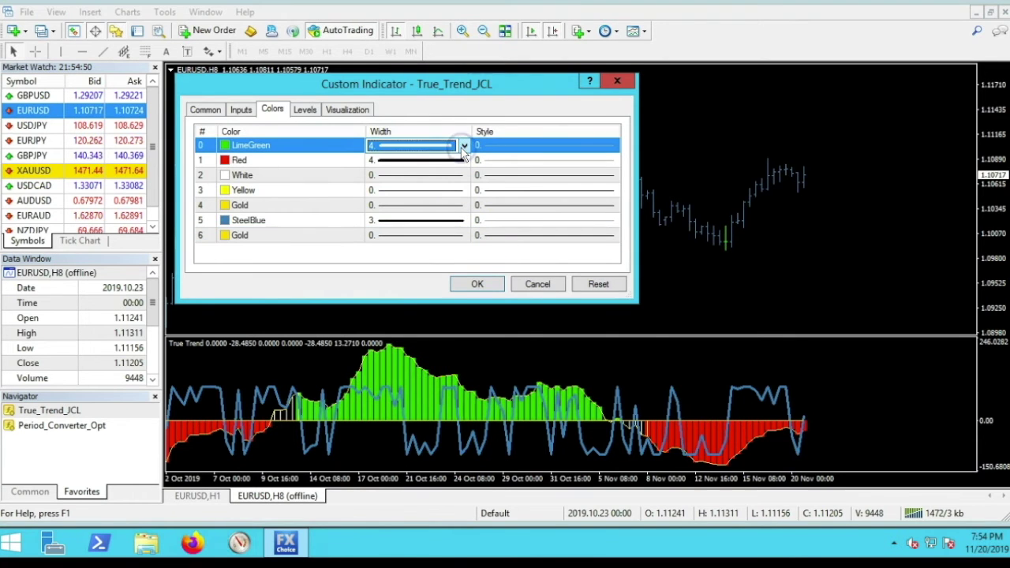
click(464, 147)
click(454, 167)
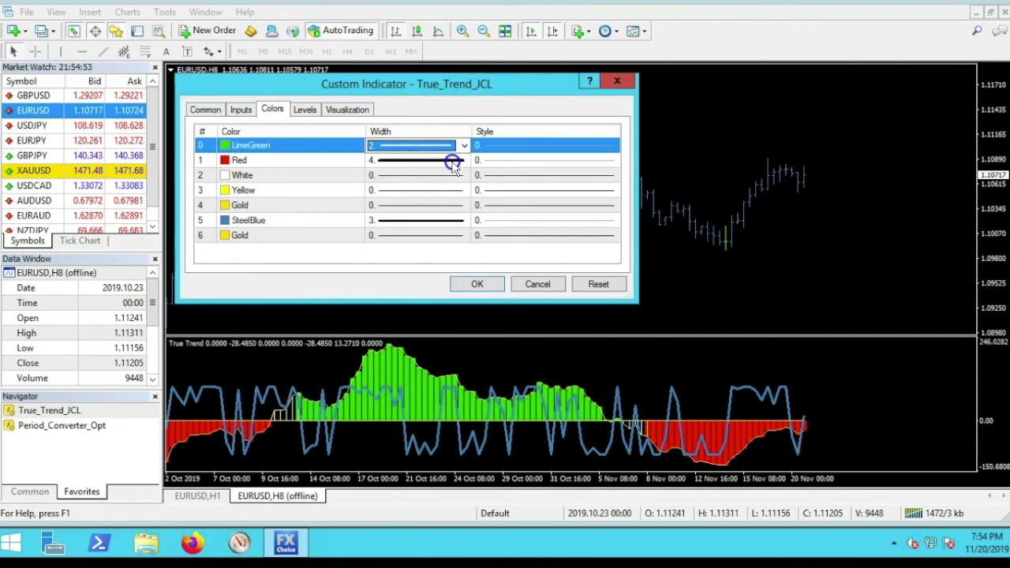
click(455, 161)
scroll(438, 206, up, 2)
click(428, 223)
click(476, 284)
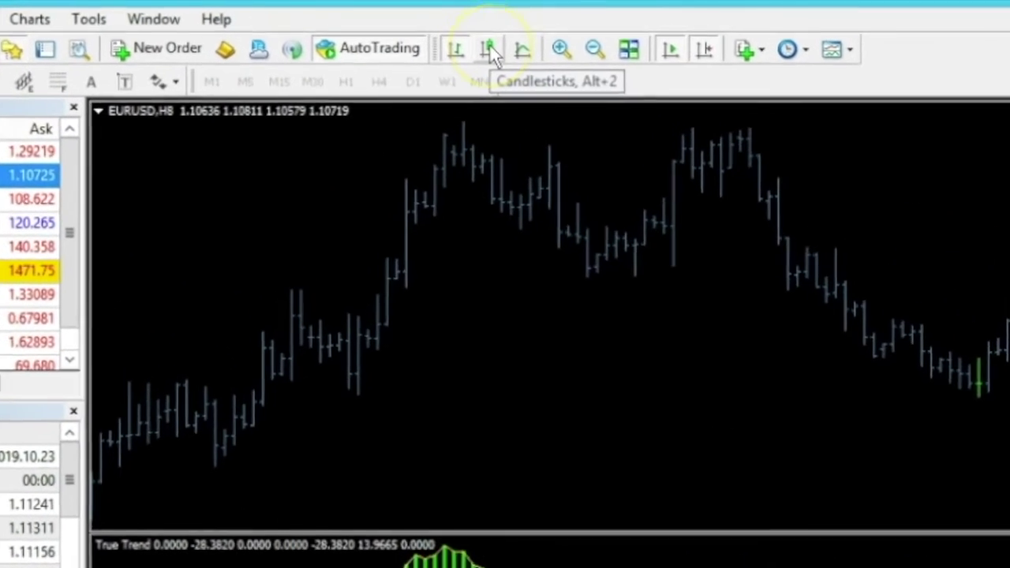
- Display the offline EURUSD H8 chart as candlesticks and enlarge them by one zoom level
click(488, 49)
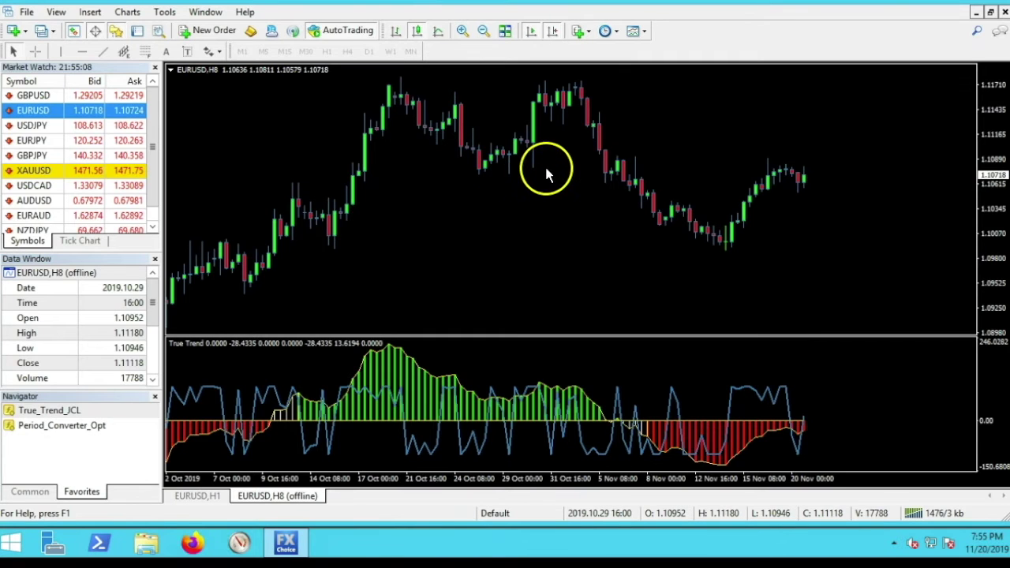
click(463, 31)
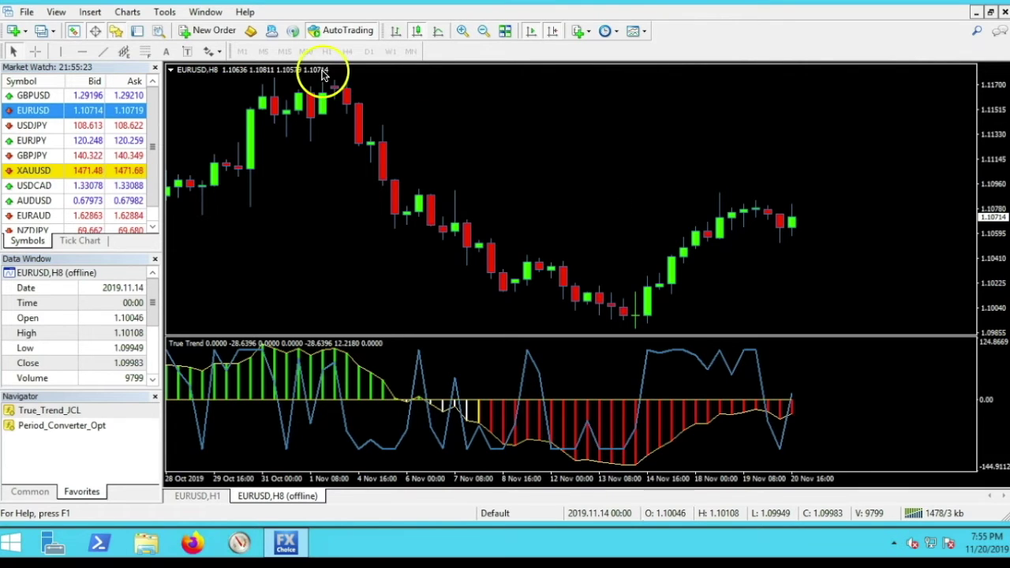
- Save the offline EURUSD H8 chart's setup as template H8, replacing the existing template of that name
click(130, 12)
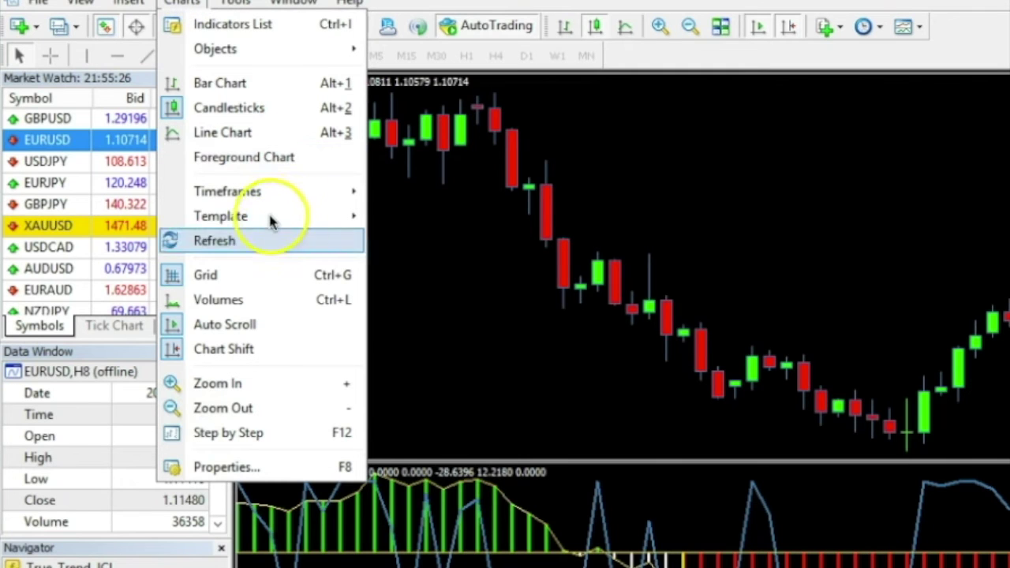
mouse_move(191, 165)
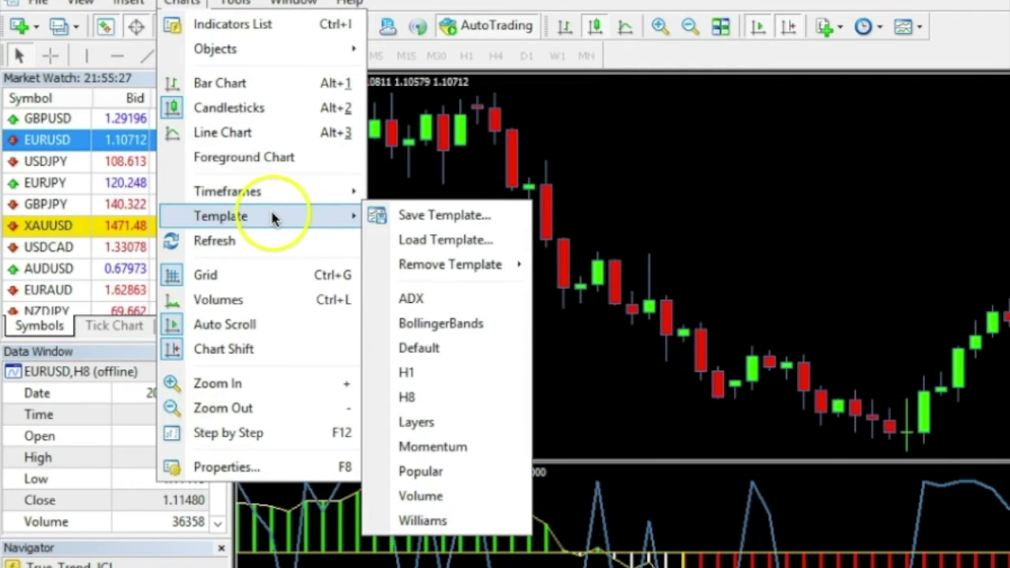
click(452, 215)
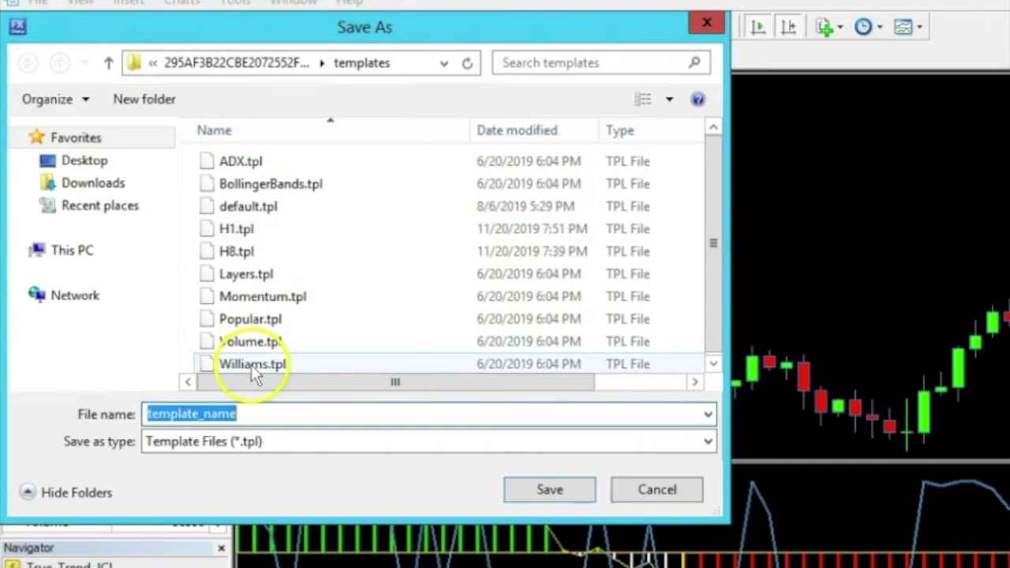
text(H98)
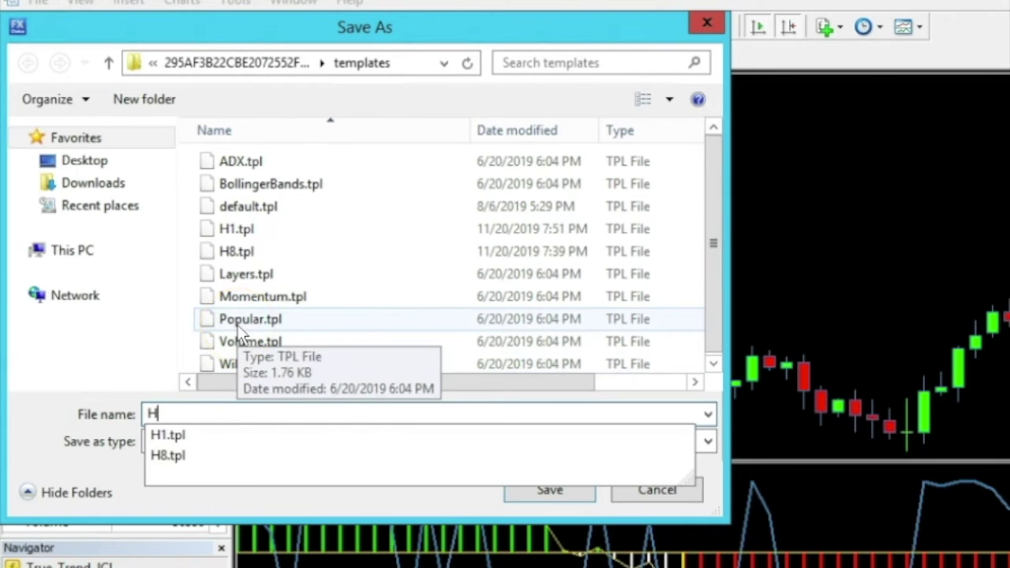
key(BackSpace)
text(8)
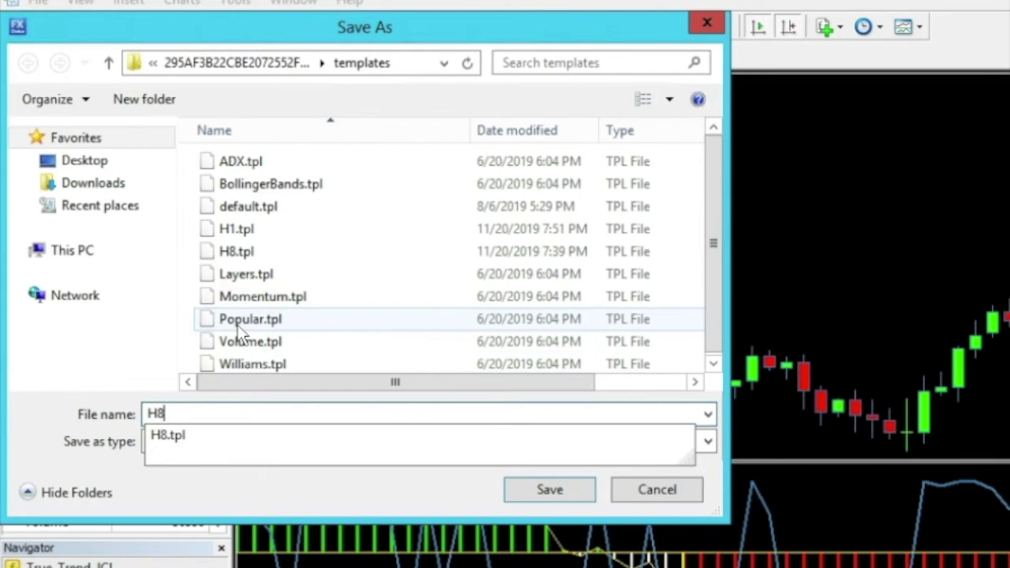
key(Return)
click(774, 356)
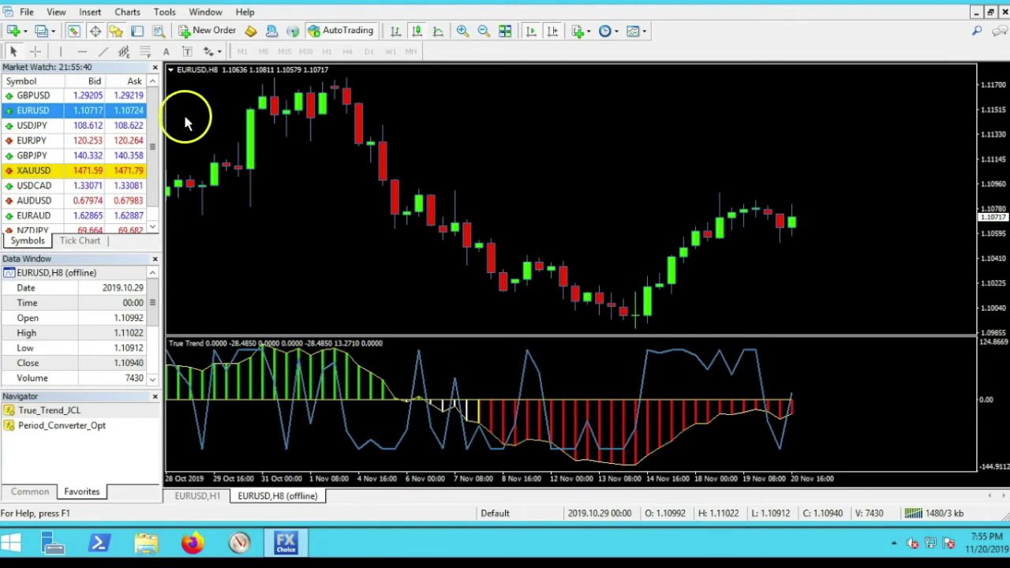
- Open a GBPUSD chart on the H1 timeframe and delete the True Trend indicator from it
right_click(130, 96)
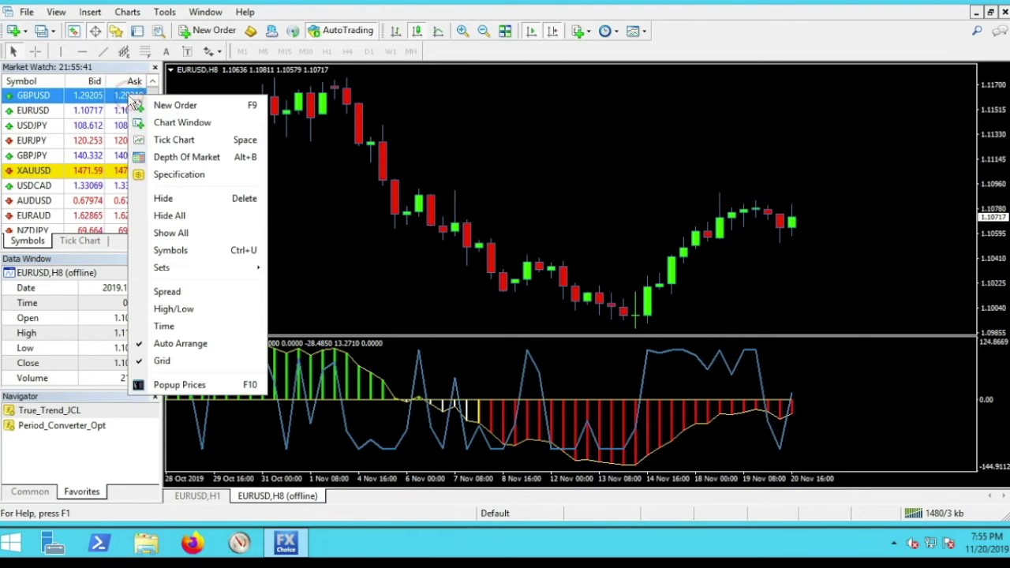
click(188, 124)
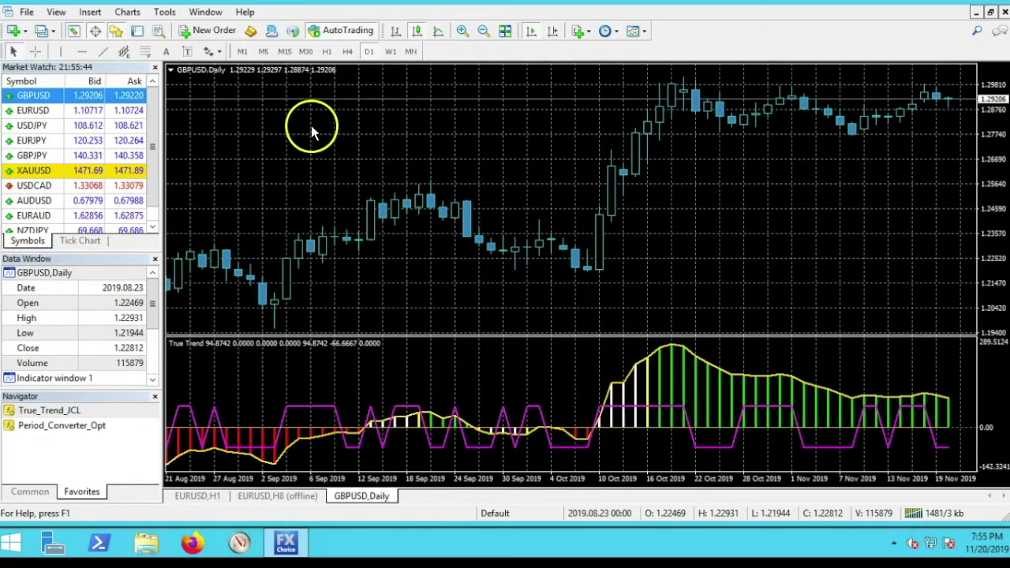
click(326, 52)
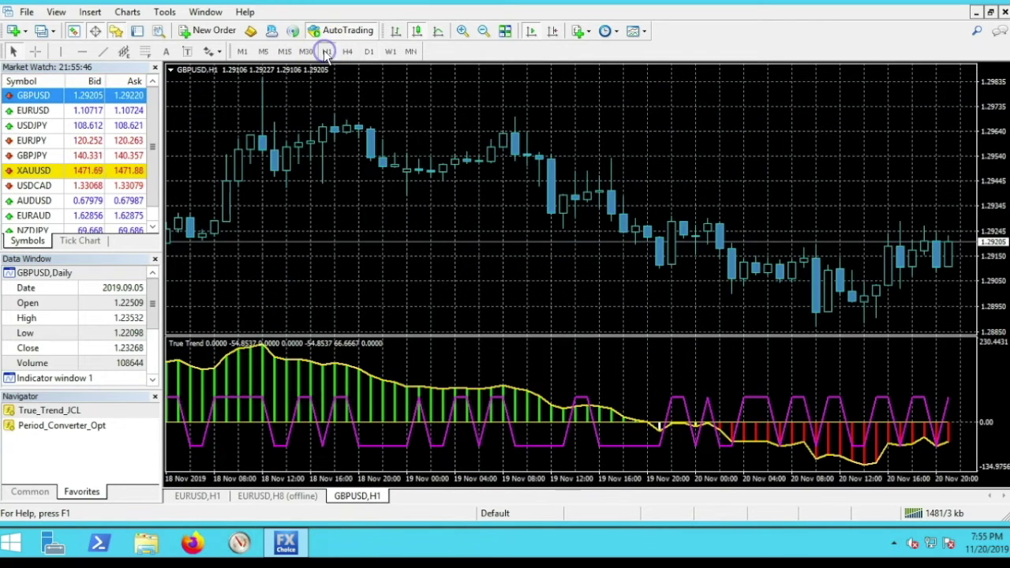
right_click(307, 363)
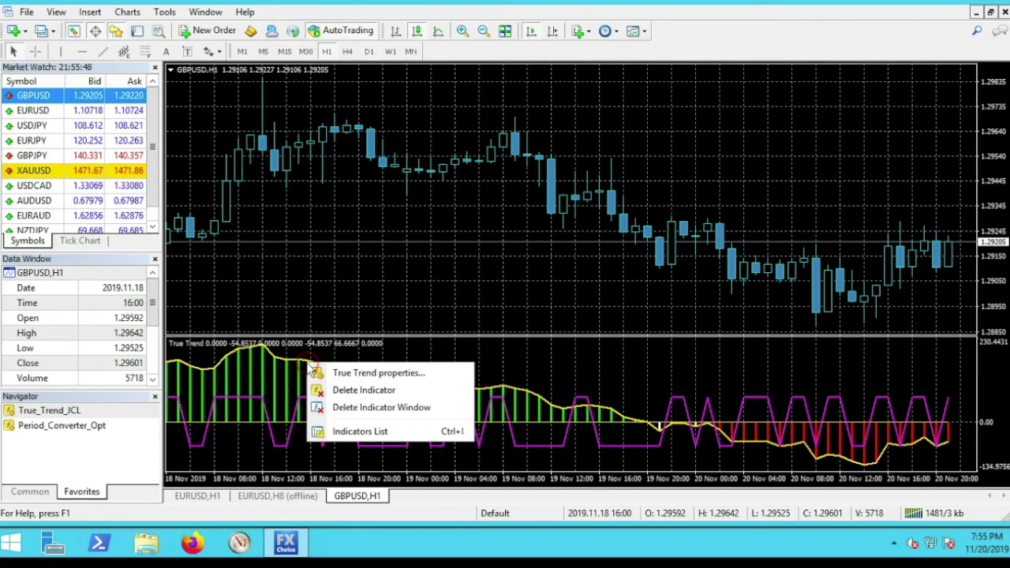
click(364, 391)
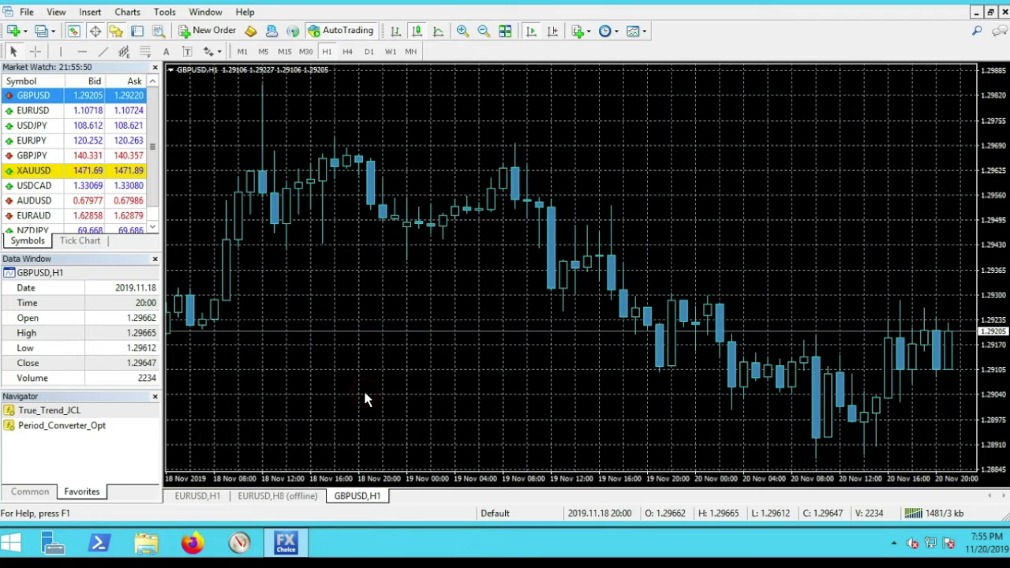
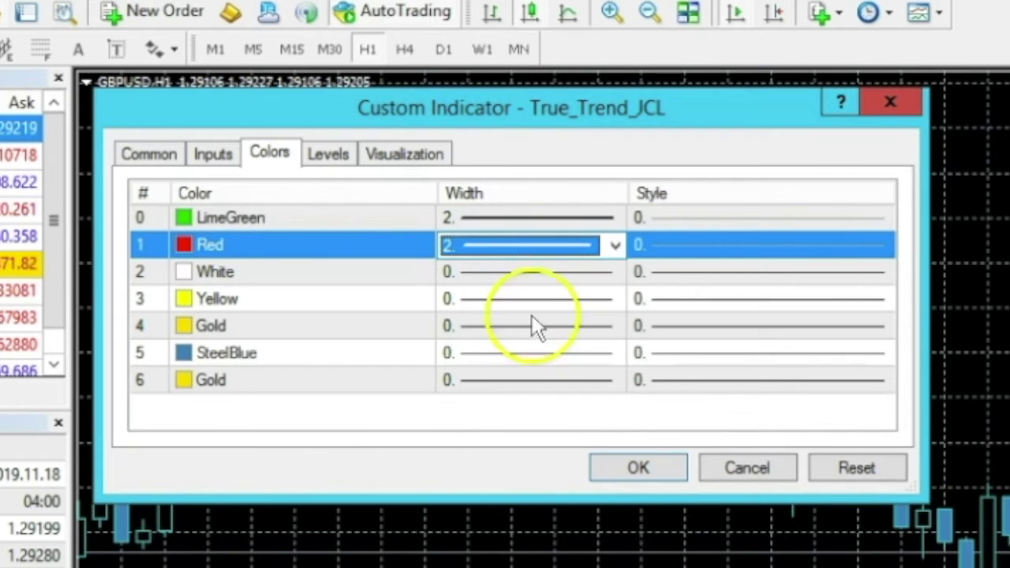
- Set the SteelBlue and White widths of True_Trend_JCL to 2 and apply the indicator to the GBPUSD H1 chart
click(491, 348)
scroll(491, 347, down, 2)
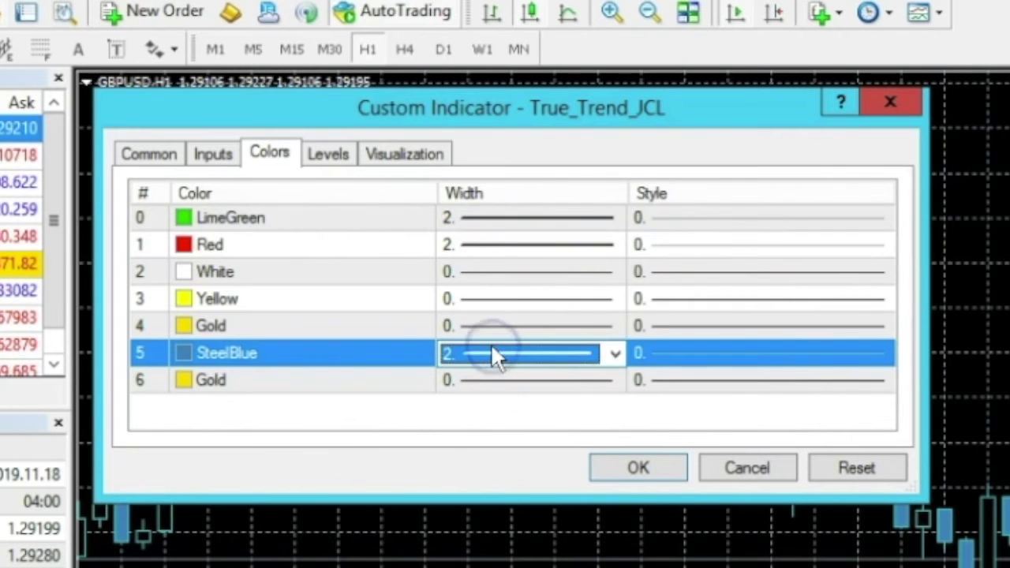
click(462, 271)
scroll(541, 285, down, 2)
click(635, 471)
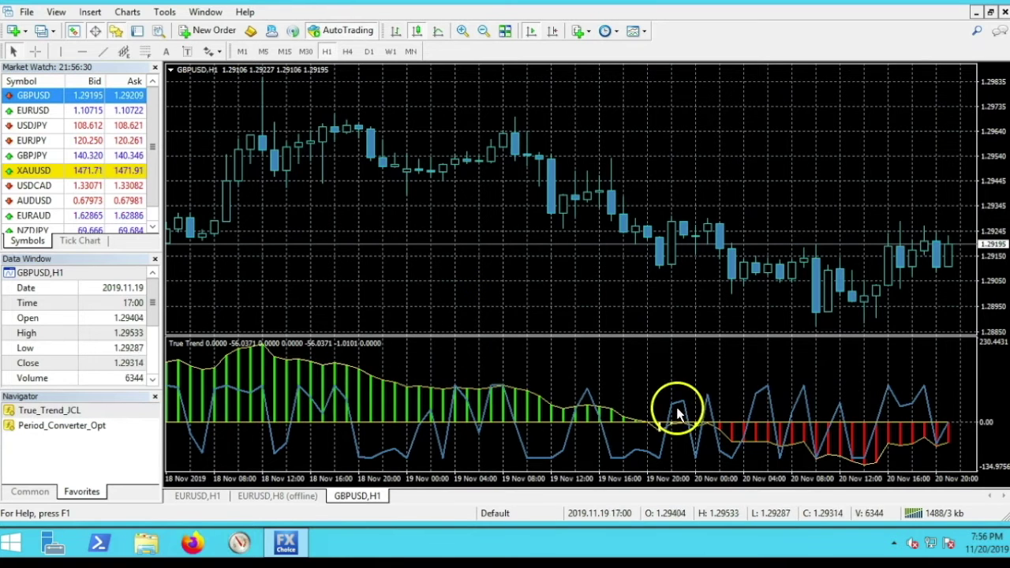
- Check the True Trend indicator on the GBPUSD chart's H4 and Daily timeframes, and return to H1
click(348, 52)
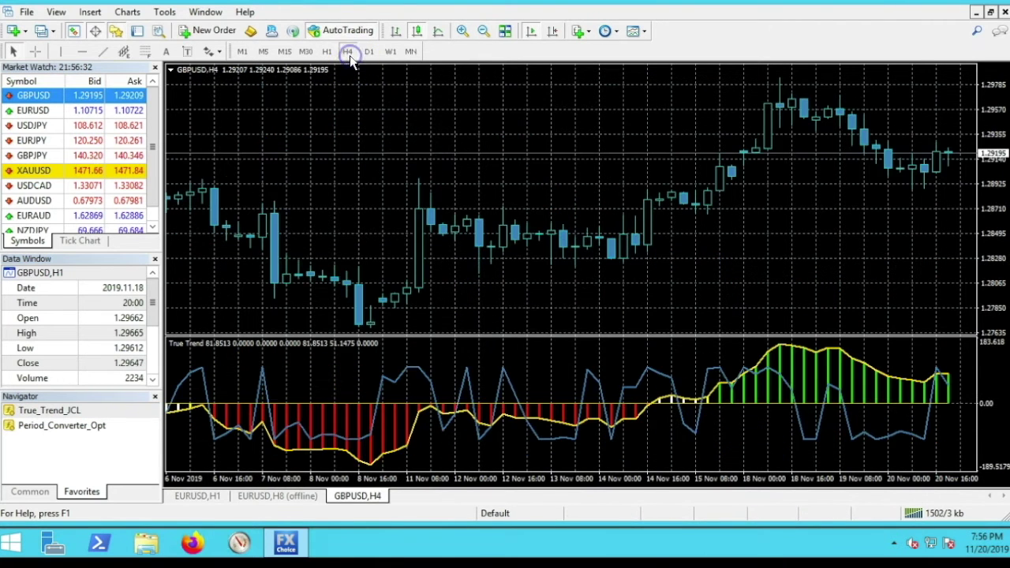
click(369, 51)
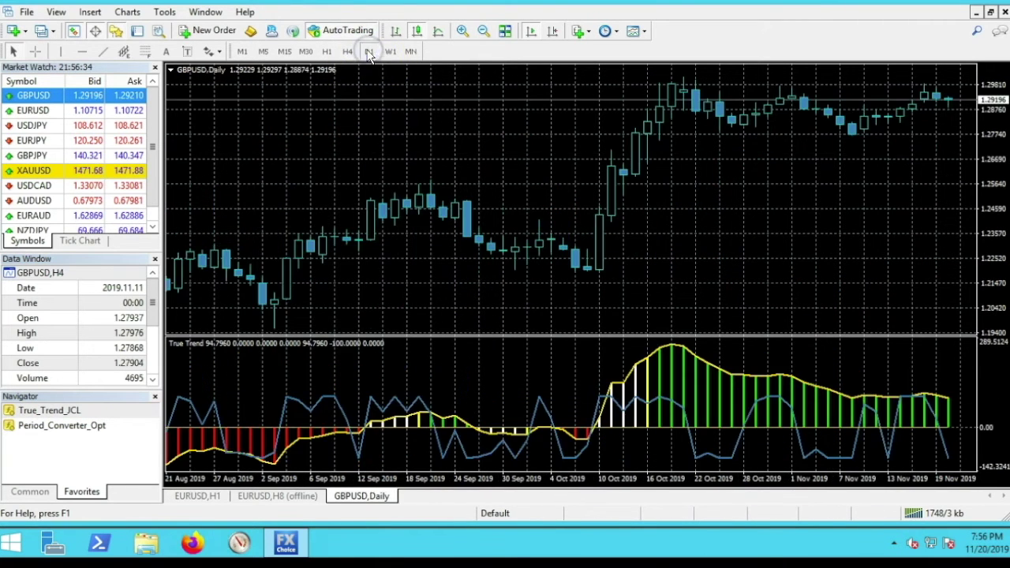
click(325, 52)
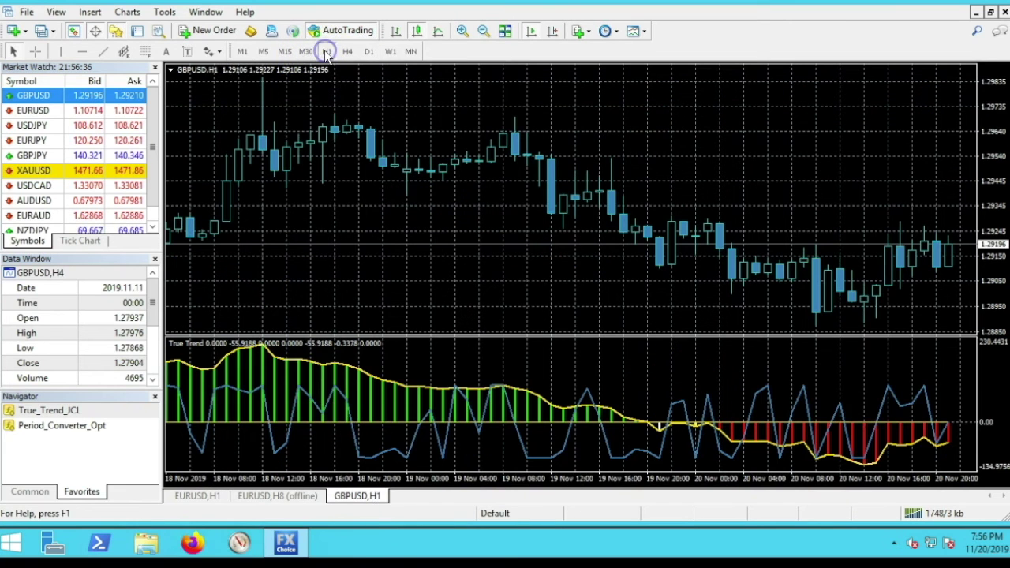
- Save the GBPUSD H1 chart's setup as the default template, overwriting default.tpl
click(134, 16)
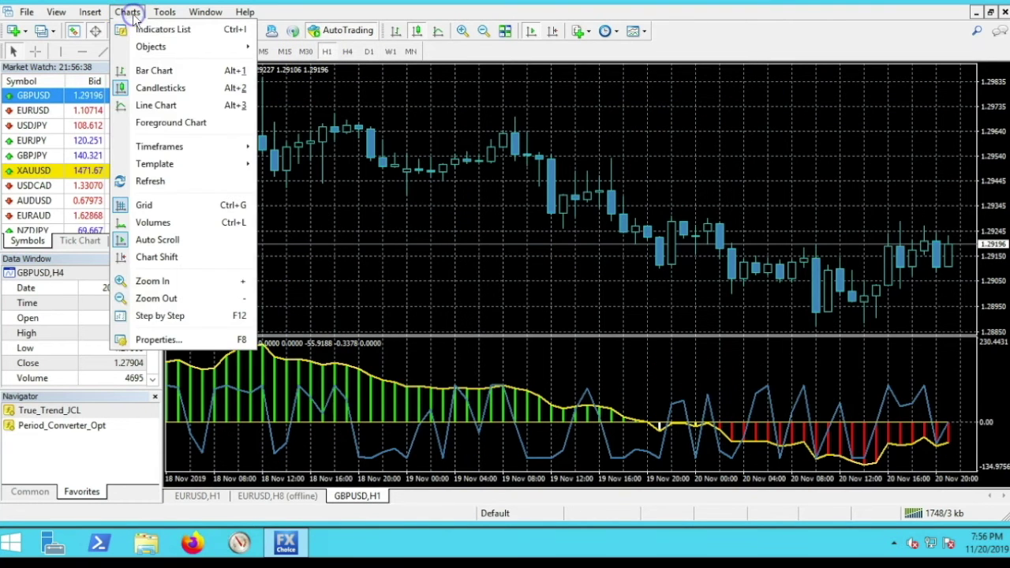
mouse_move(175, 165)
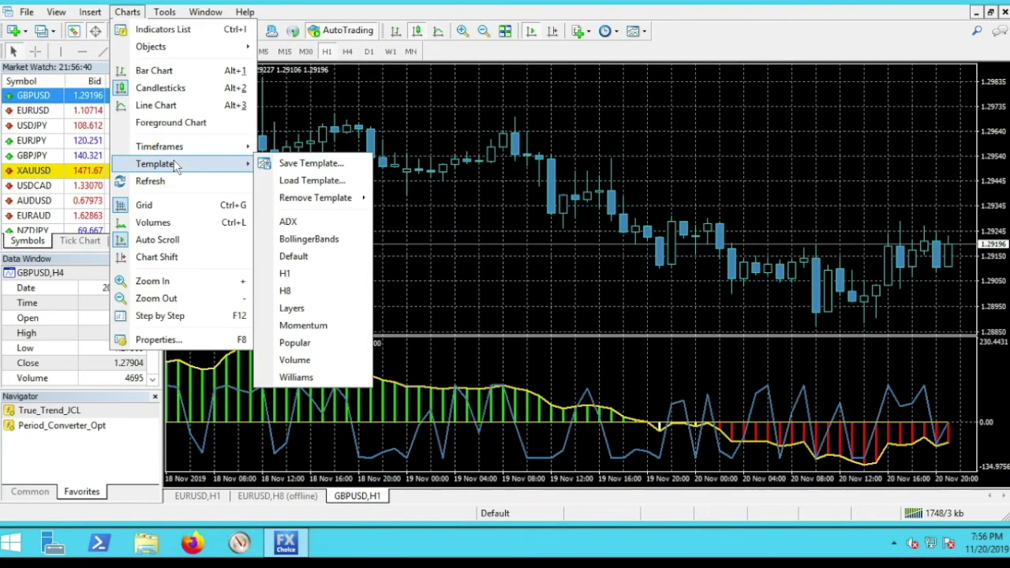
click(314, 164)
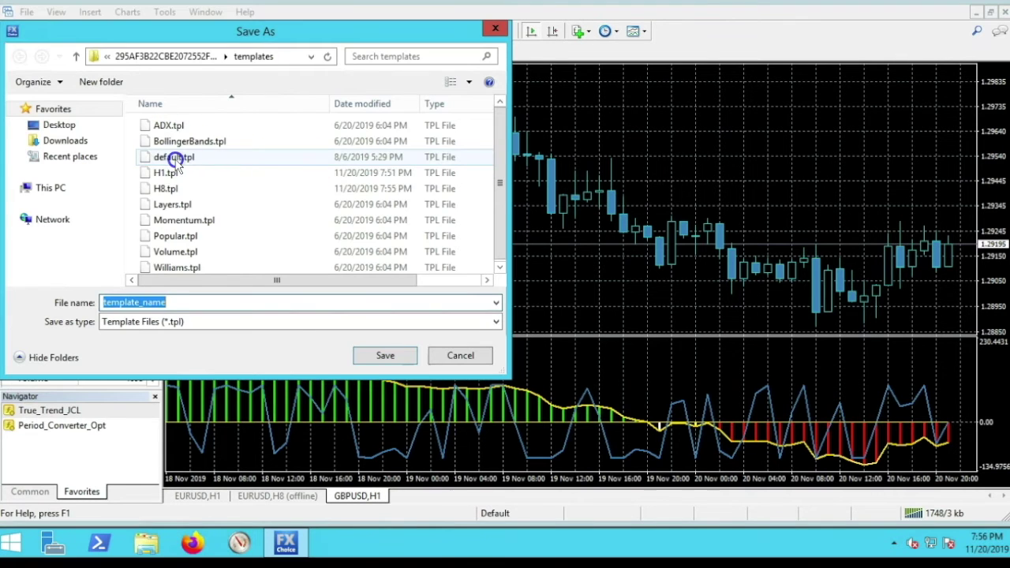
double_click(209, 161)
click(529, 265)
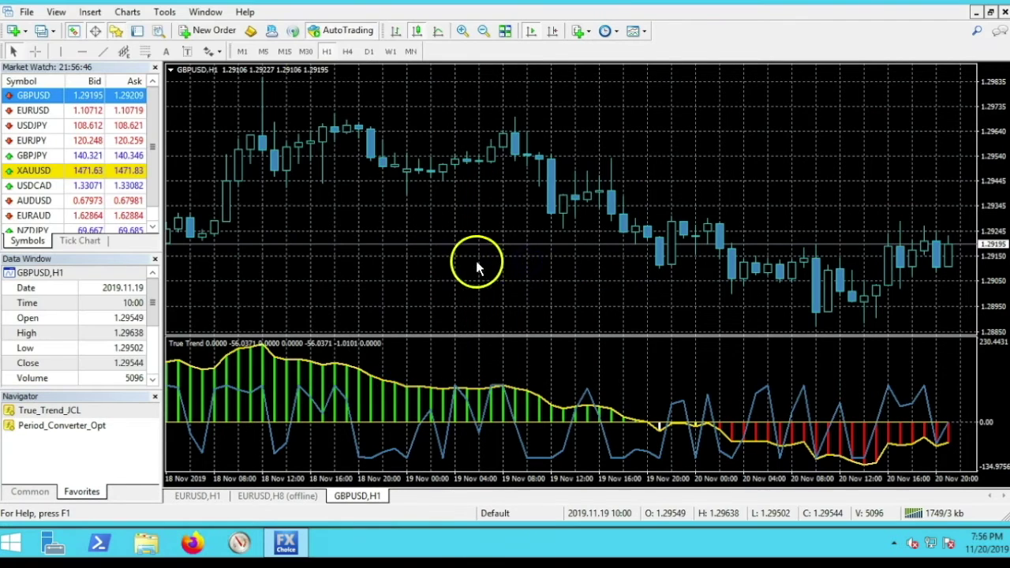
- Close and reopen the GBPUSD chart to test the default template, checking its Daily timeframe before returning to H1
click(1003, 13)
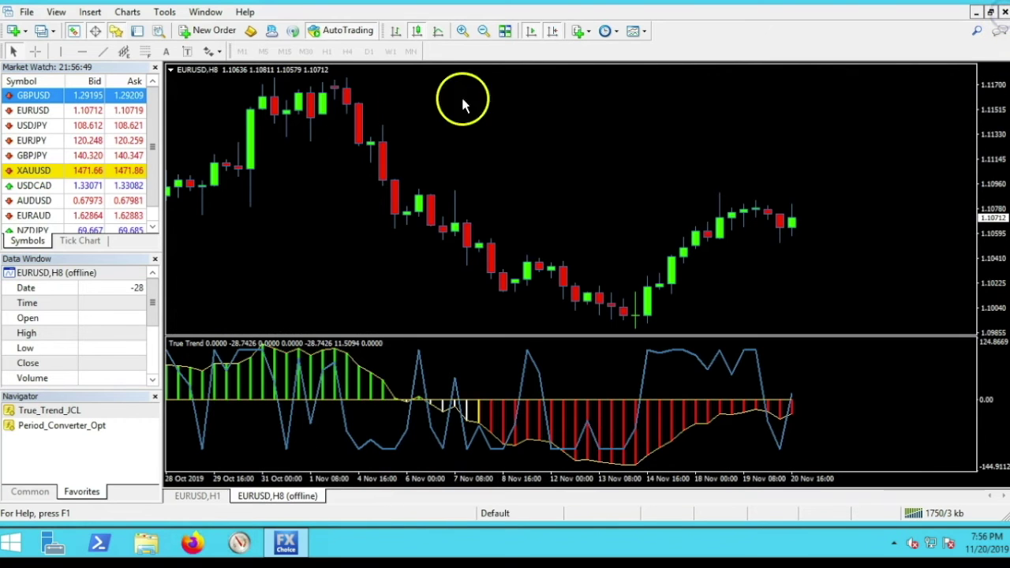
right_click(131, 97)
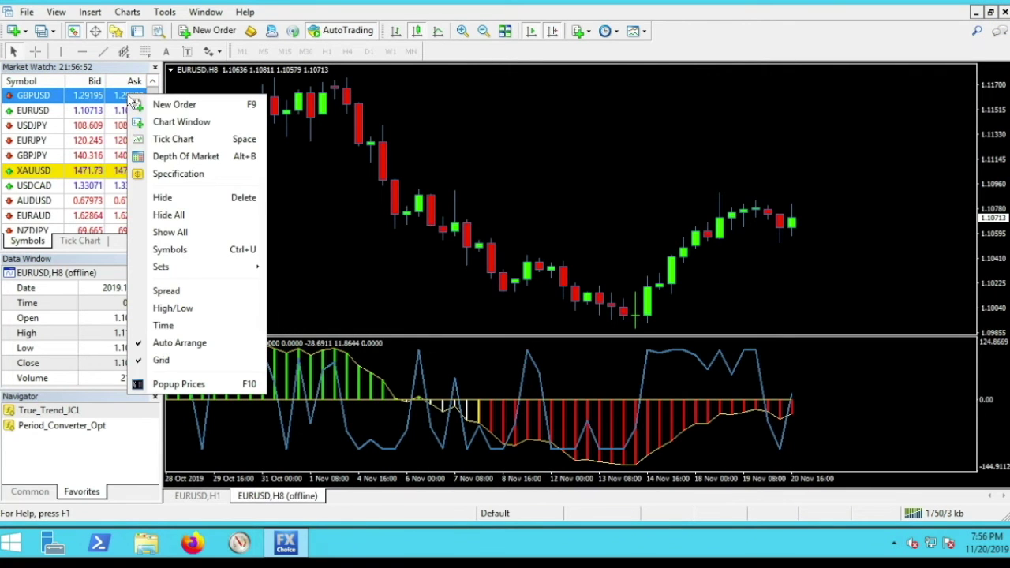
click(175, 122)
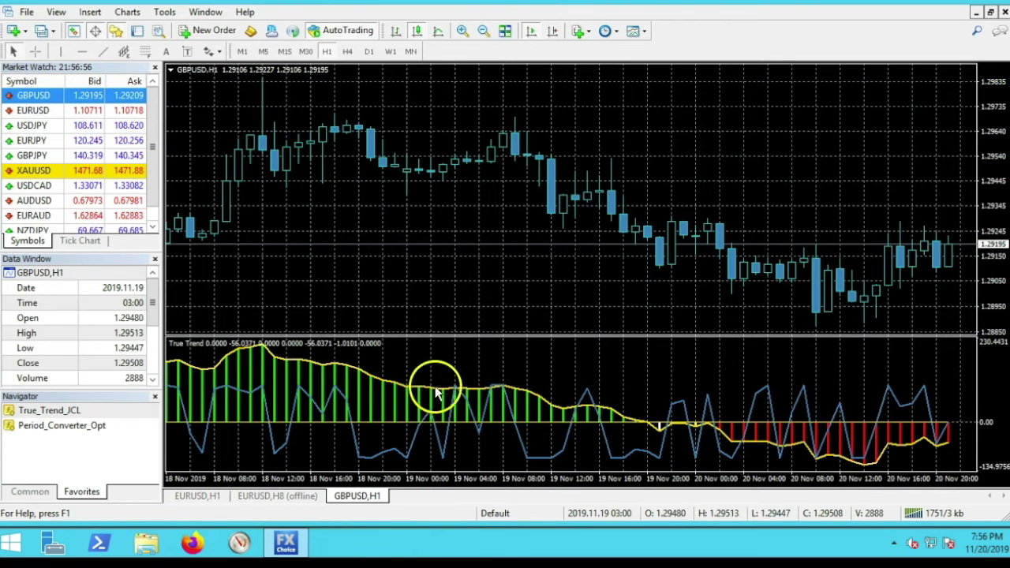
click(369, 52)
click(326, 51)
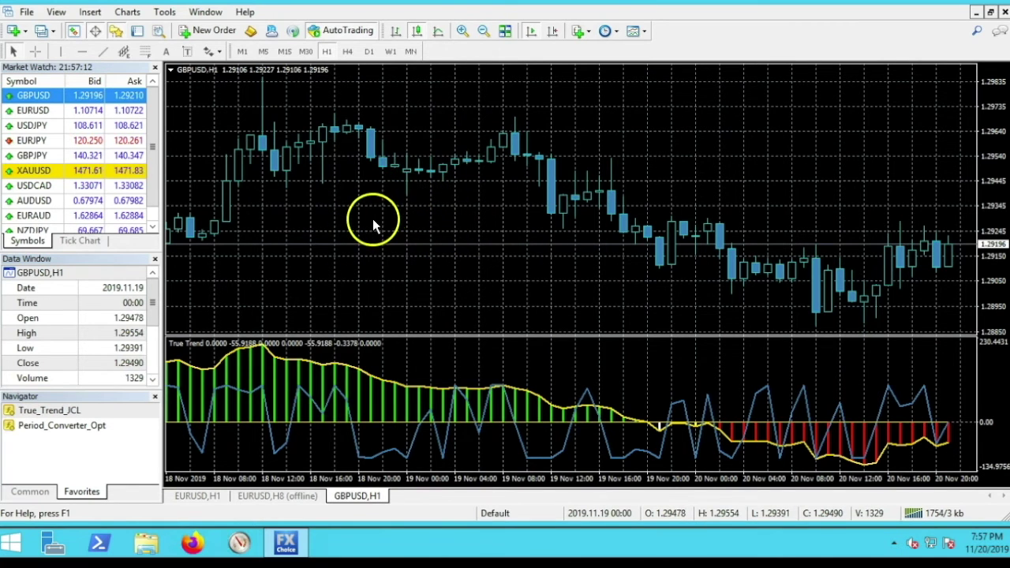
- Delete the True Trend indicator window from the GBPUSD H1 chart and apply template H1 to the chart
right_click(328, 378)
click(376, 403)
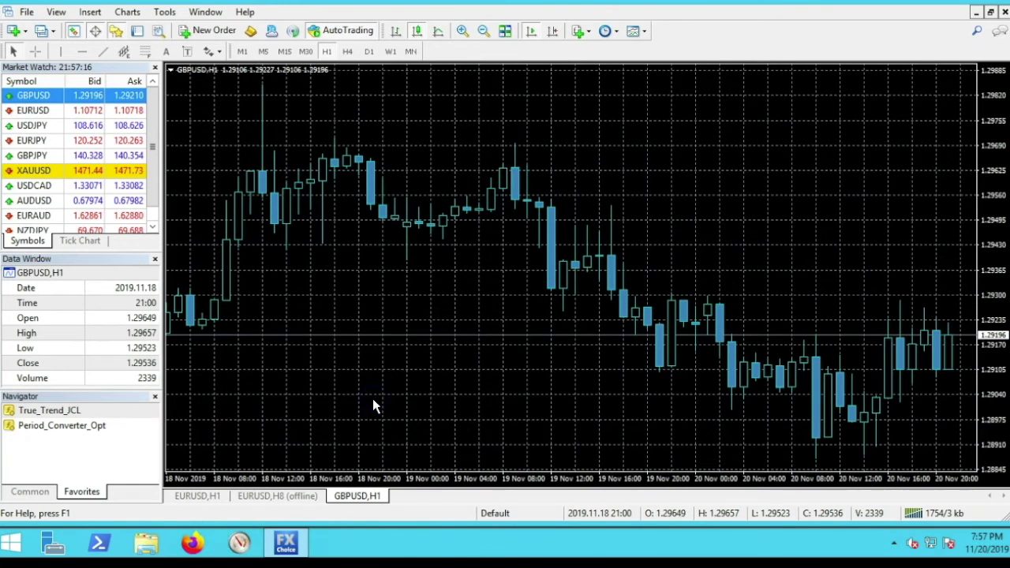
click(131, 13)
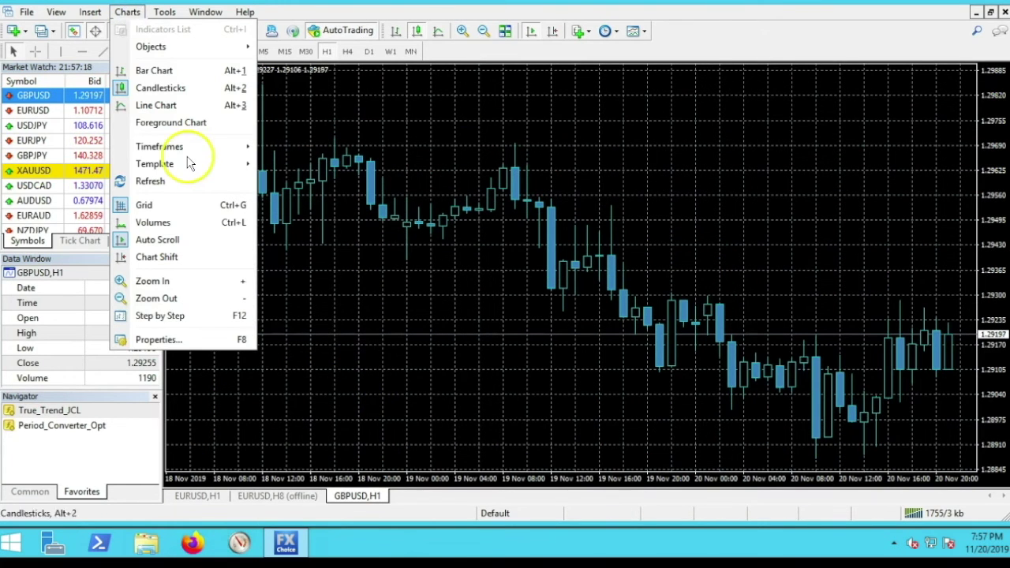
mouse_move(192, 164)
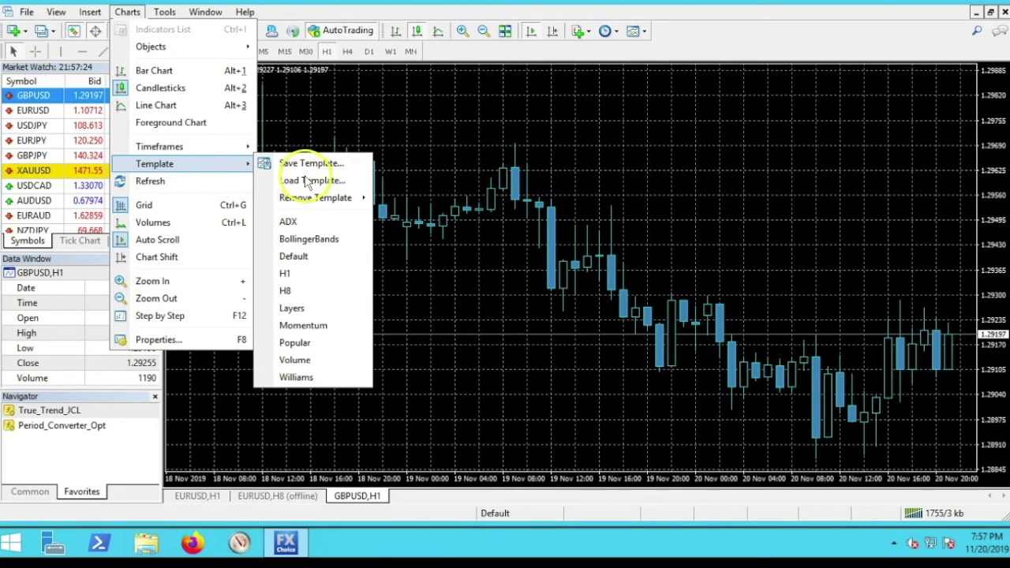
click(298, 272)
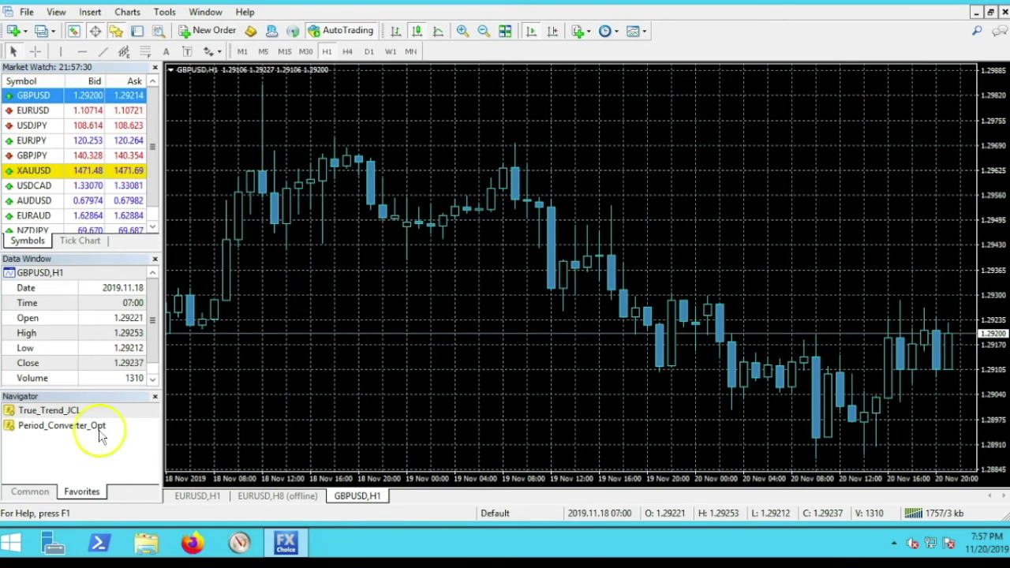
- Open the offline GBPUSD H8 chart and apply template H8 to it
click(28, 13)
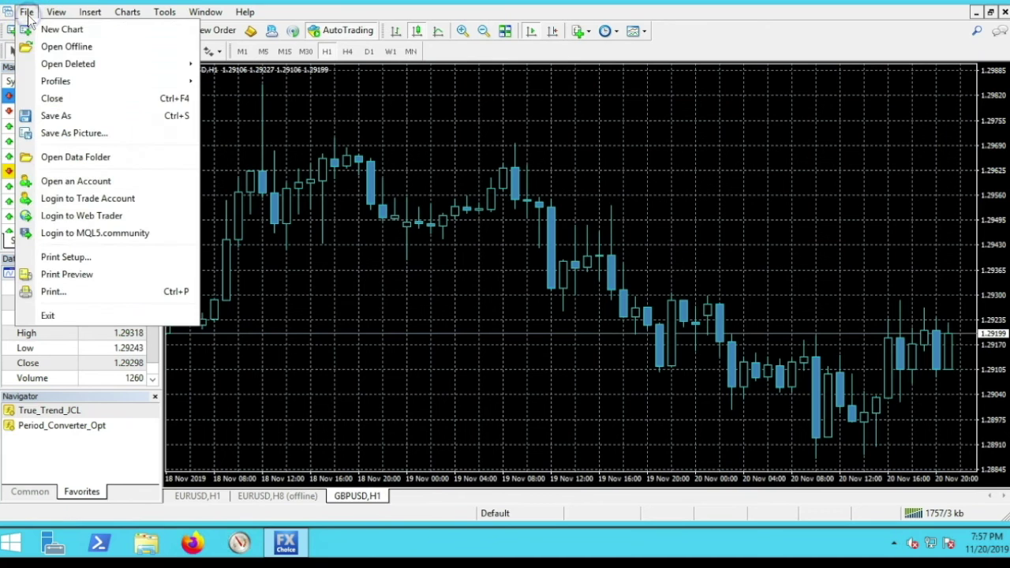
click(57, 46)
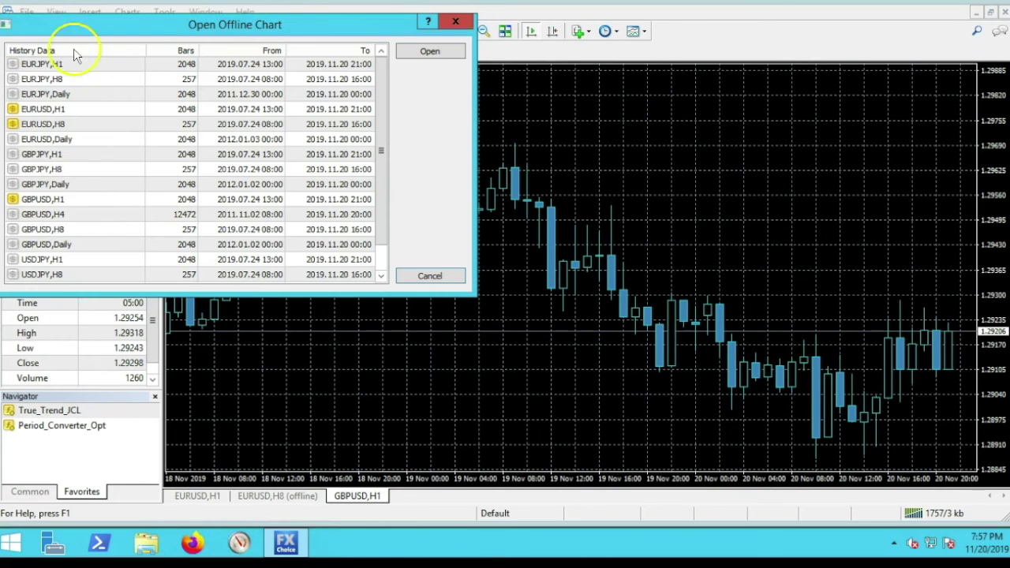
double_click(48, 235)
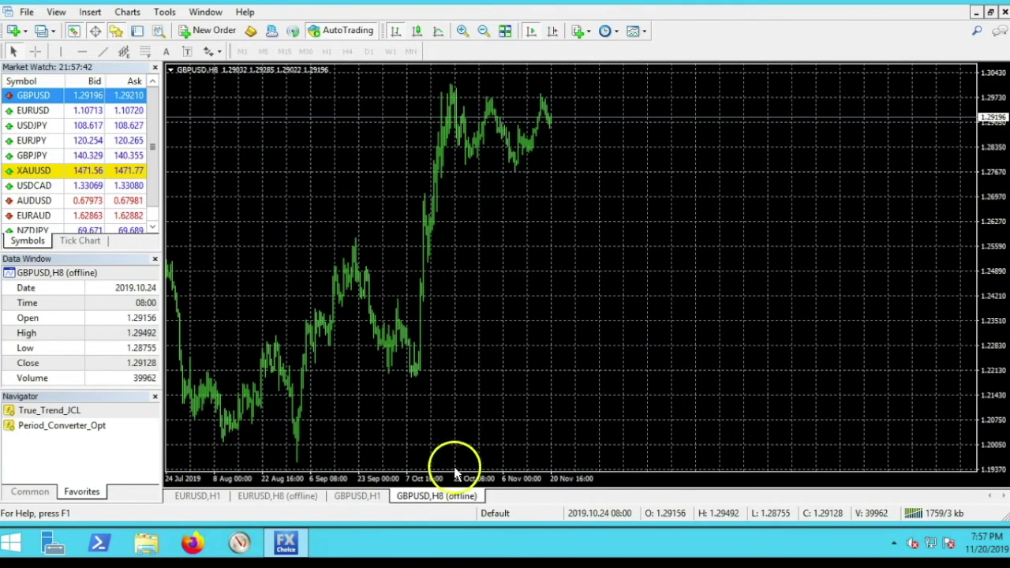
click(122, 16)
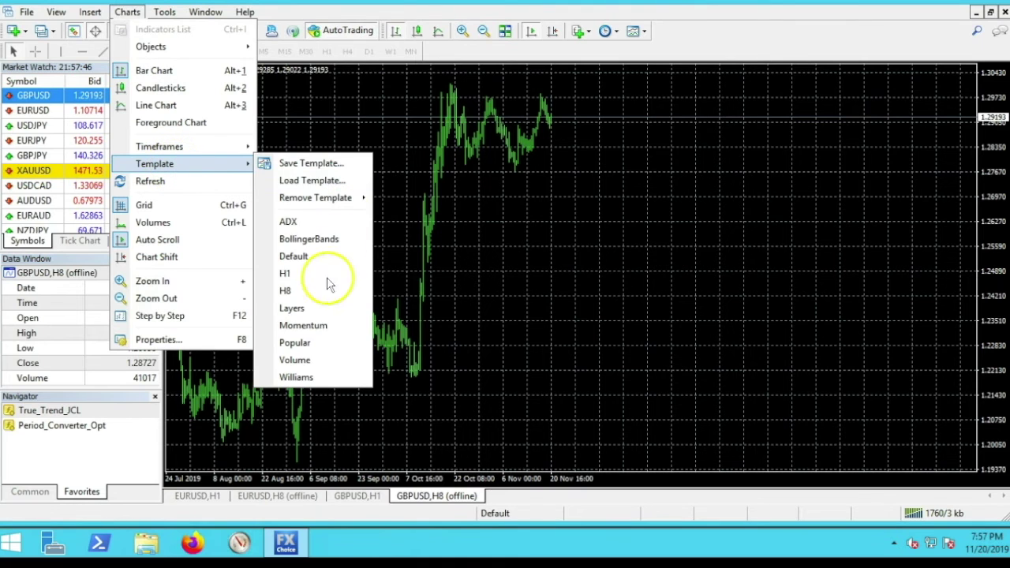
click(300, 290)
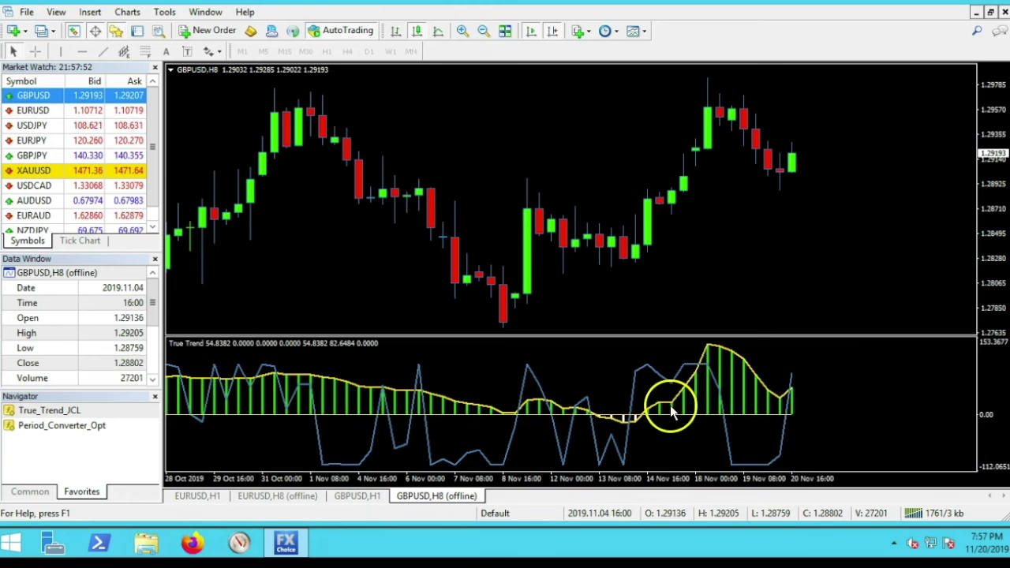
- Browse the GBPUSD H1 chart's history back to late October 2019 with auto scroll off, and re-enable auto scroll
click(363, 498)
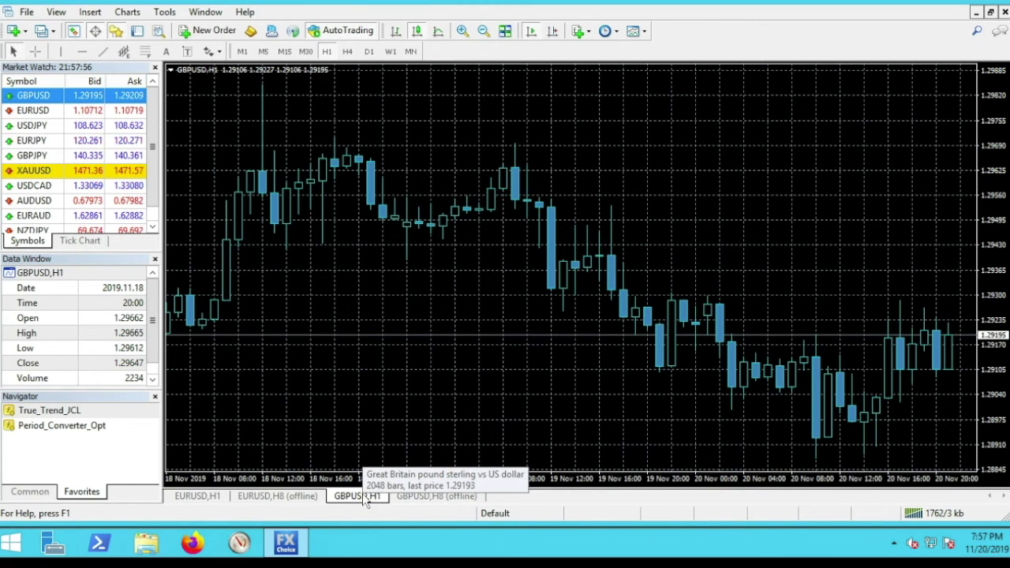
click(532, 33)
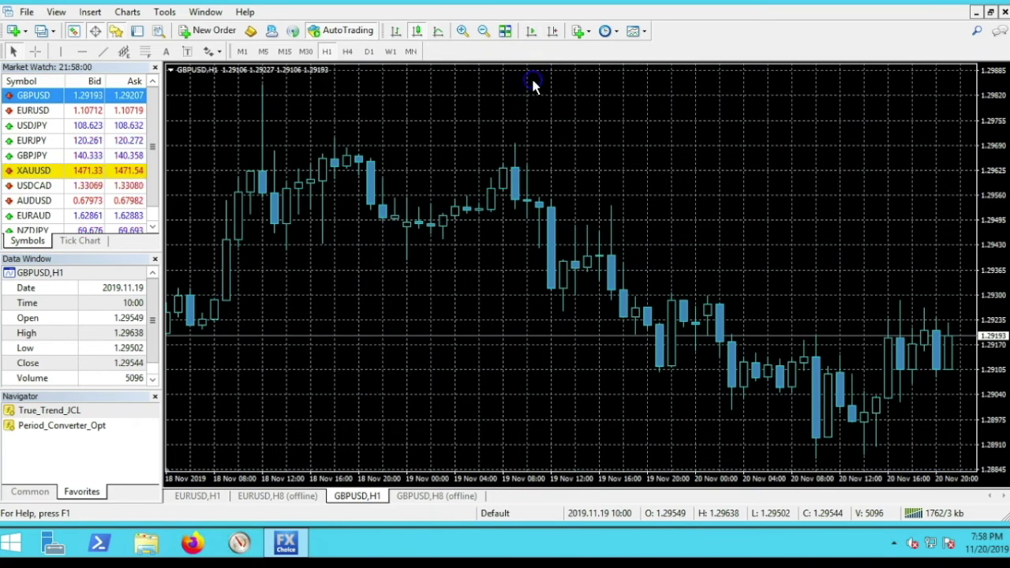
scroll(533, 87, down, 8)
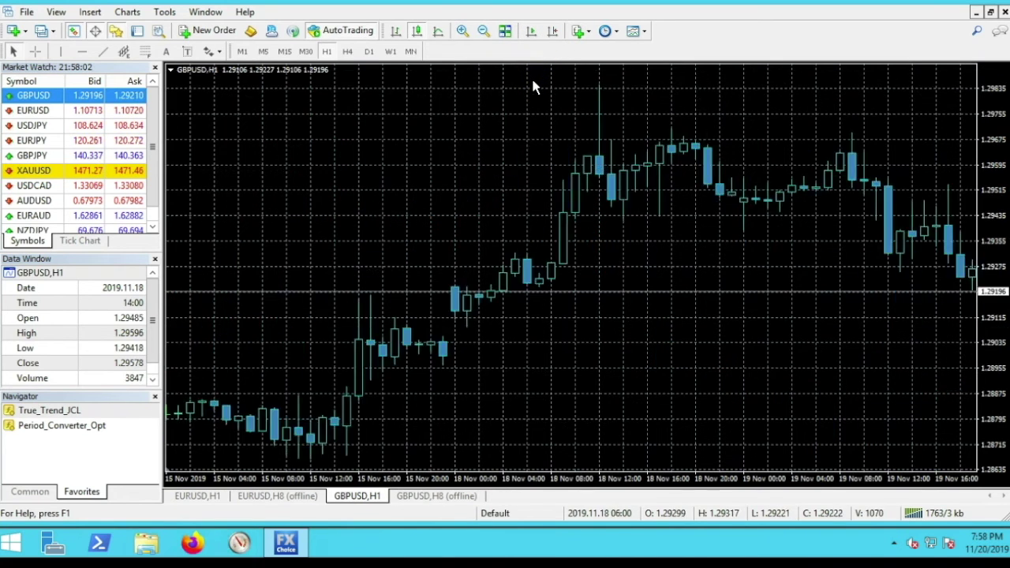
scroll(534, 87, down, 10)
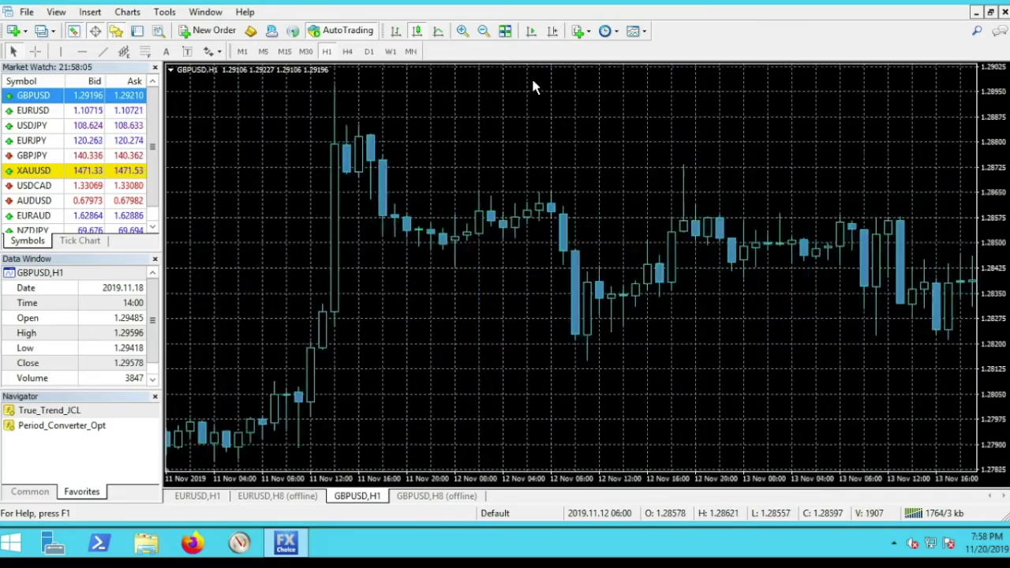
scroll(533, 87, down, 10)
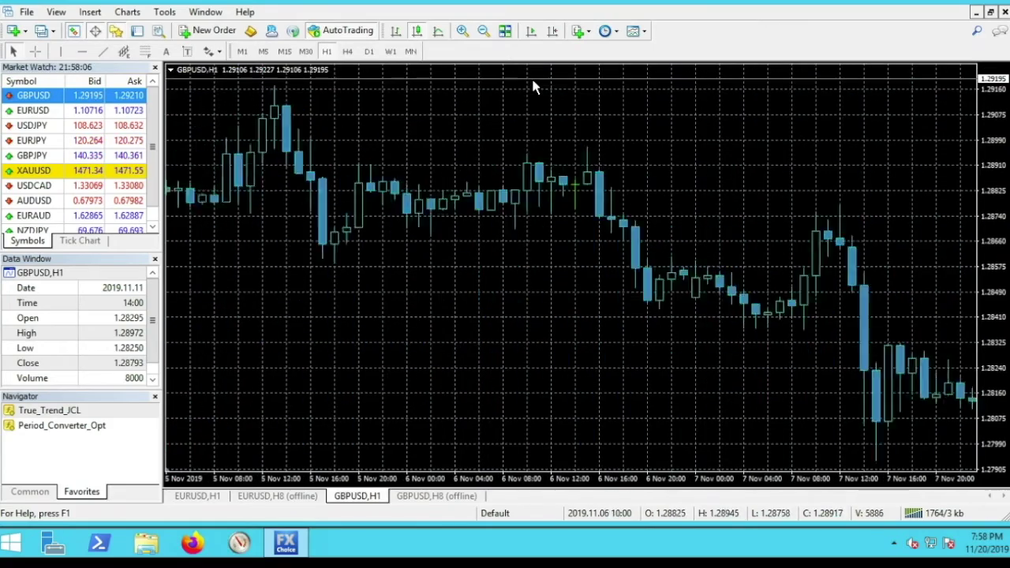
scroll(534, 86, down, 10)
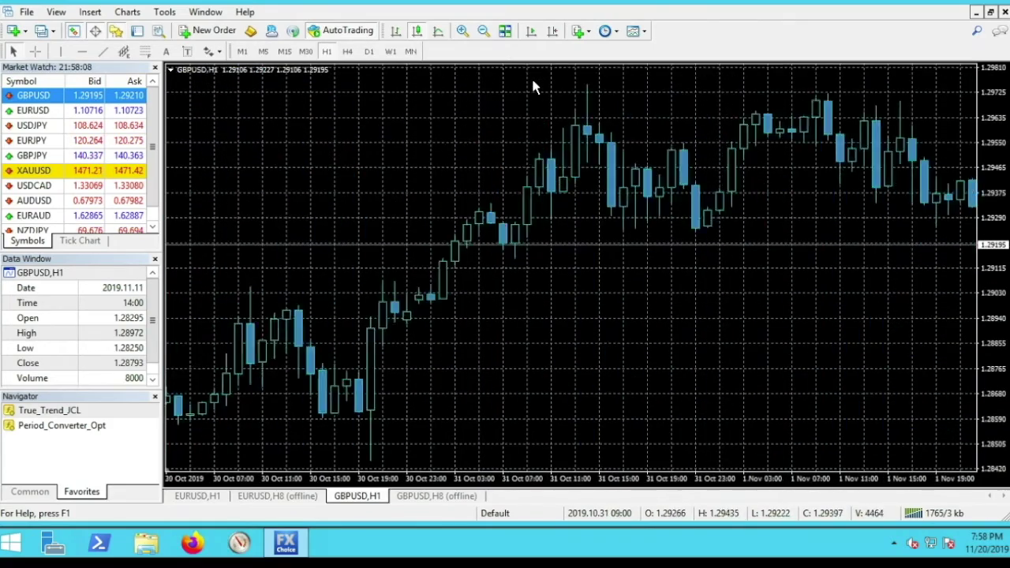
scroll(531, 76, down, 2)
click(530, 31)
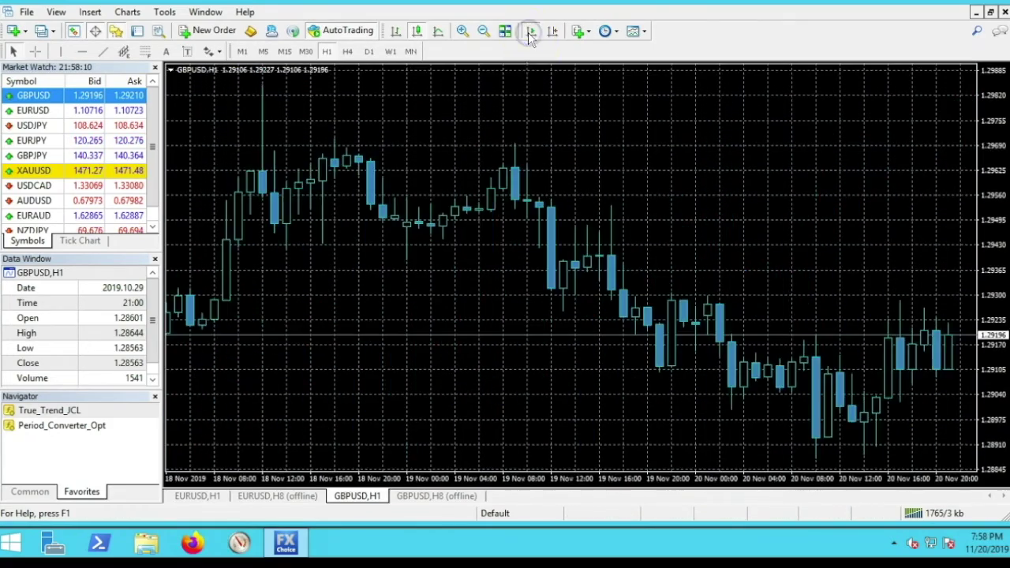
- Open a USDCAD chart from the market watch list and apply template H1 to it
click(434, 496)
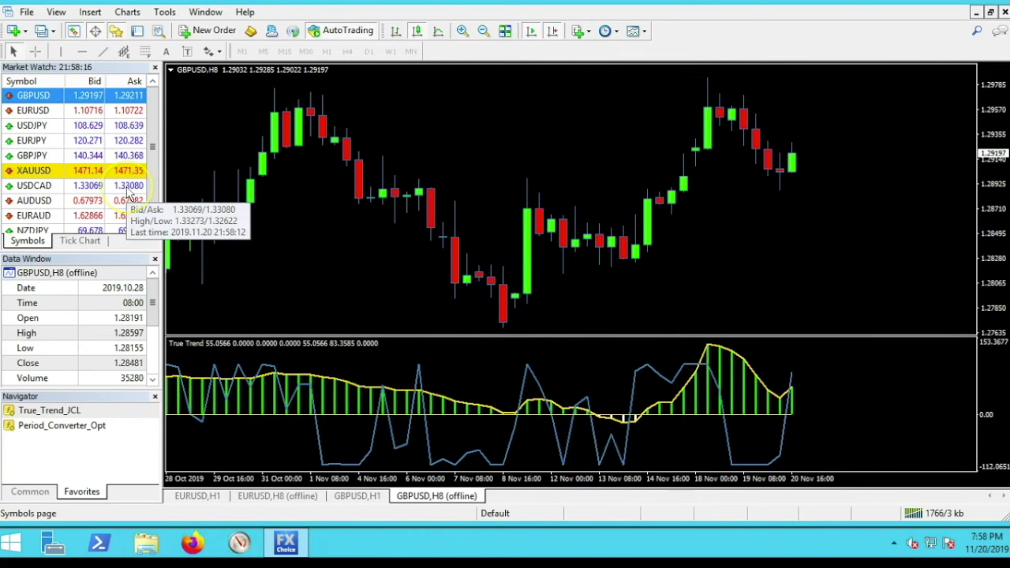
right_click(129, 195)
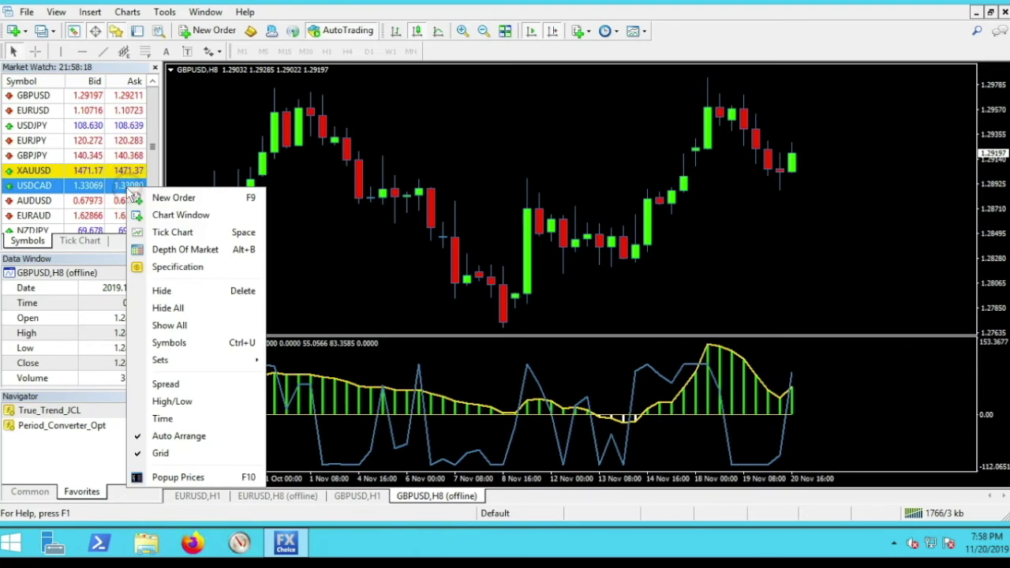
click(173, 212)
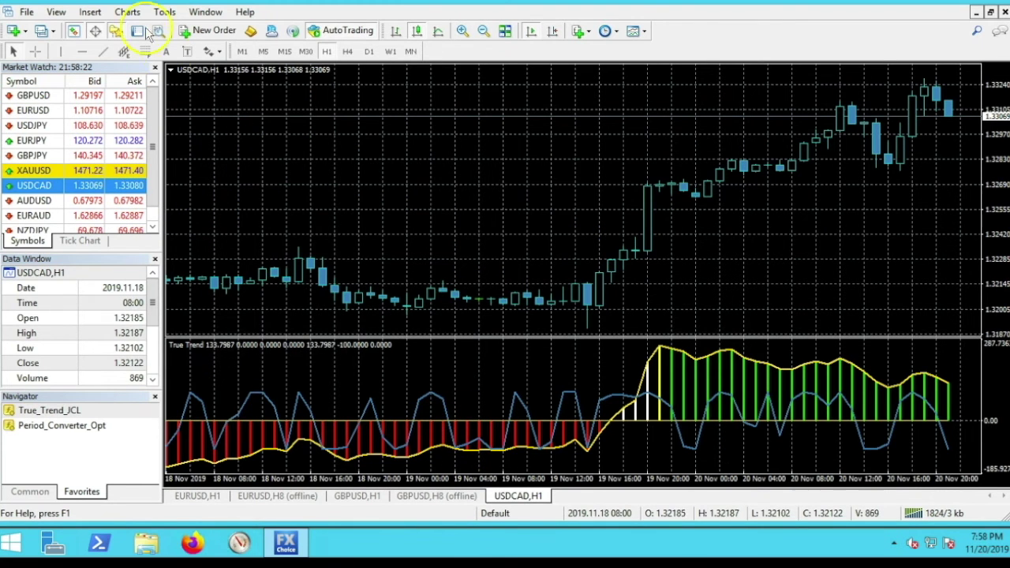
click(126, 12)
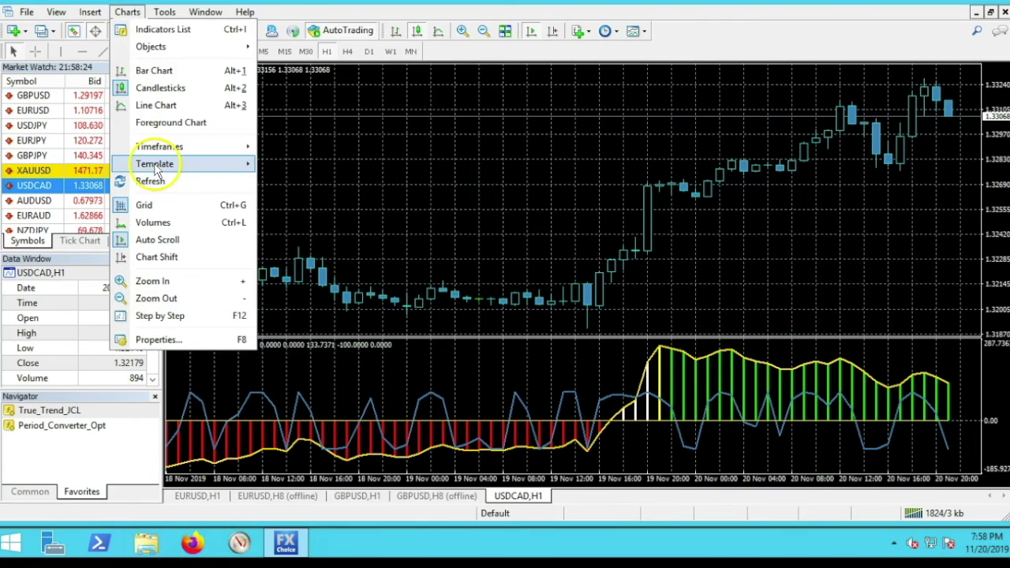
mouse_move(157, 163)
click(299, 274)
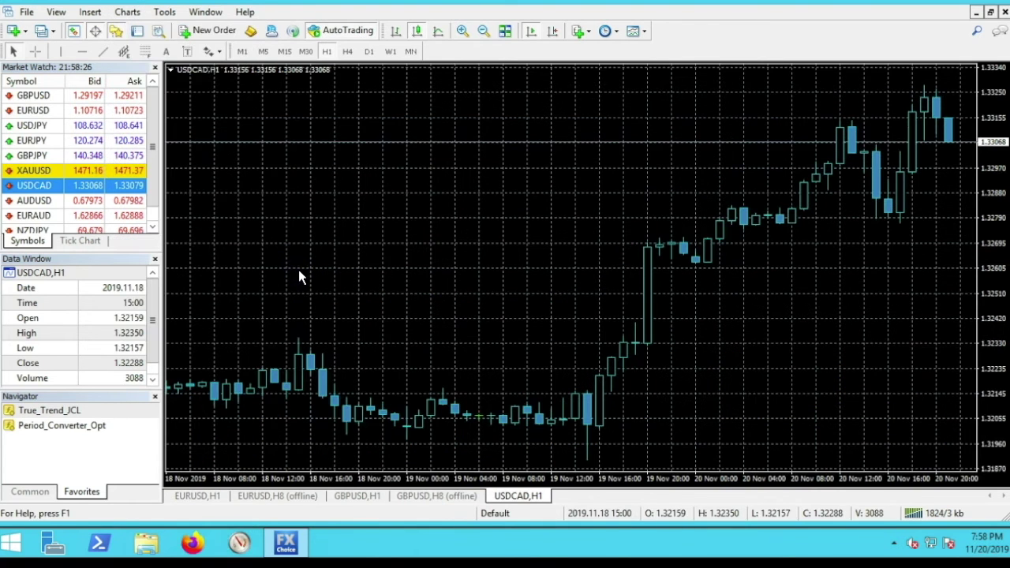
- Open the offline USDCAD H8 chart, apply template H8 to it, and compare it with the USDCAD H1 chart
click(28, 12)
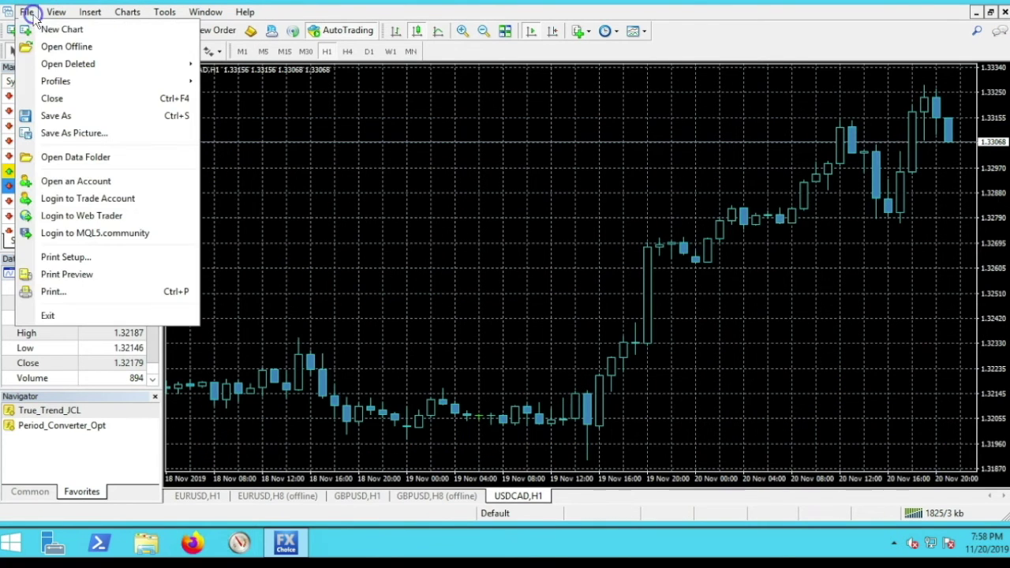
click(63, 48)
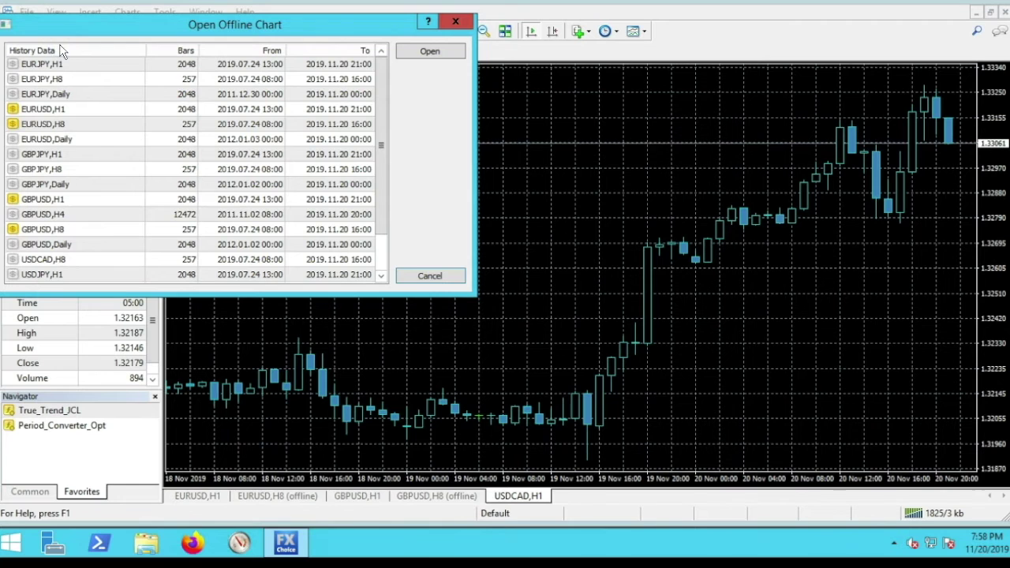
drag(384, 147, 389, 249)
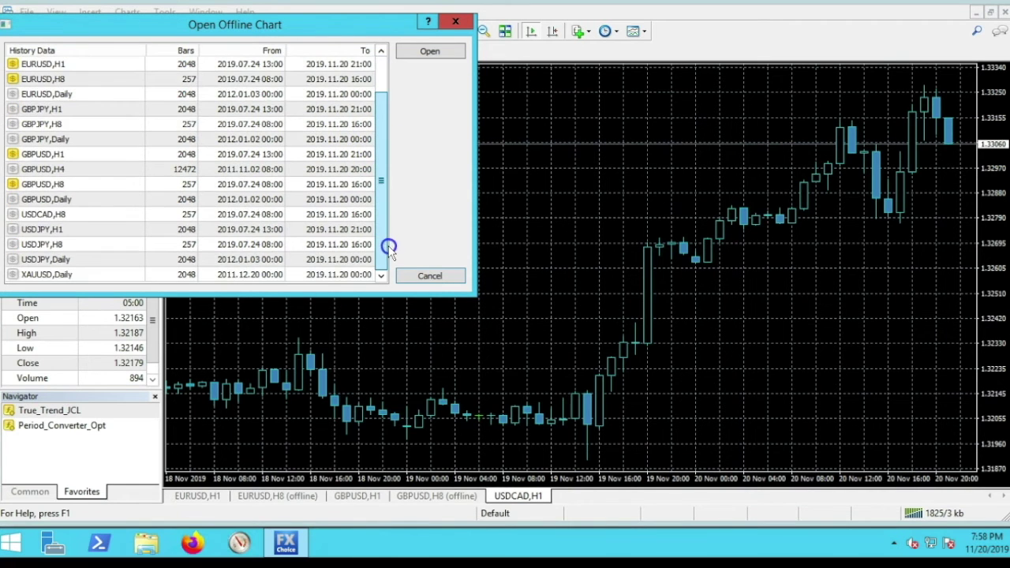
double_click(44, 217)
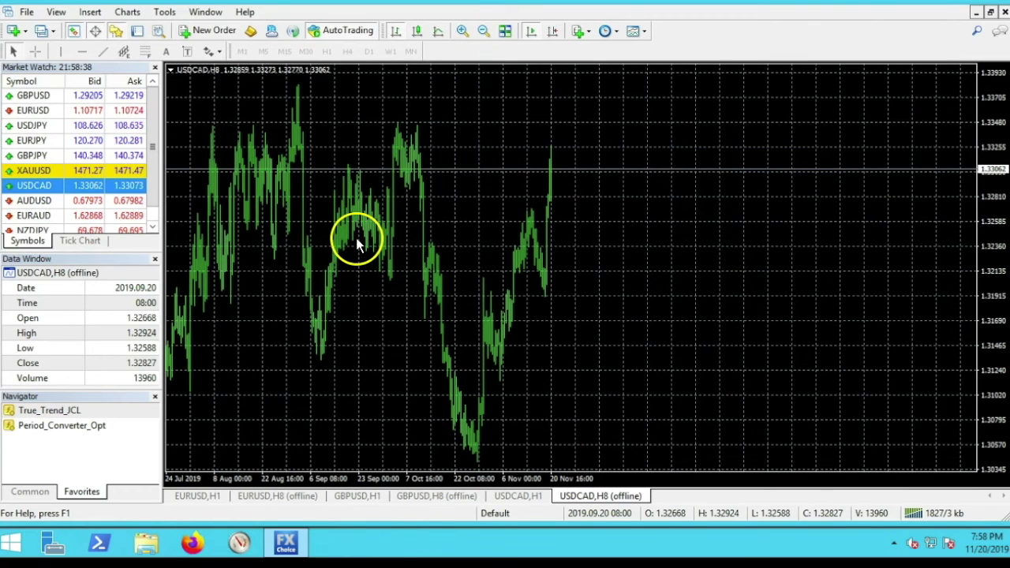
click(126, 12)
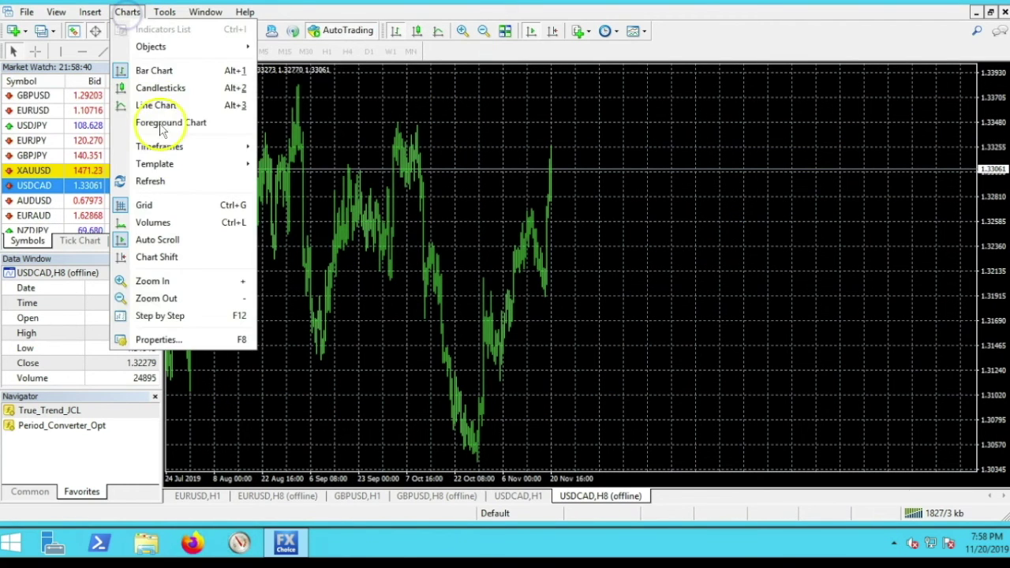
mouse_move(183, 162)
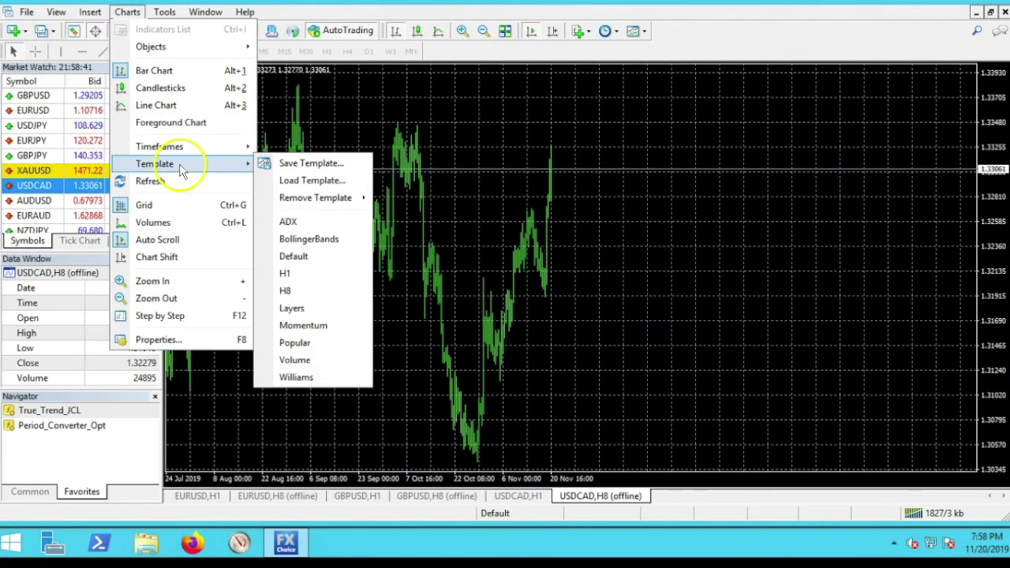
click(302, 291)
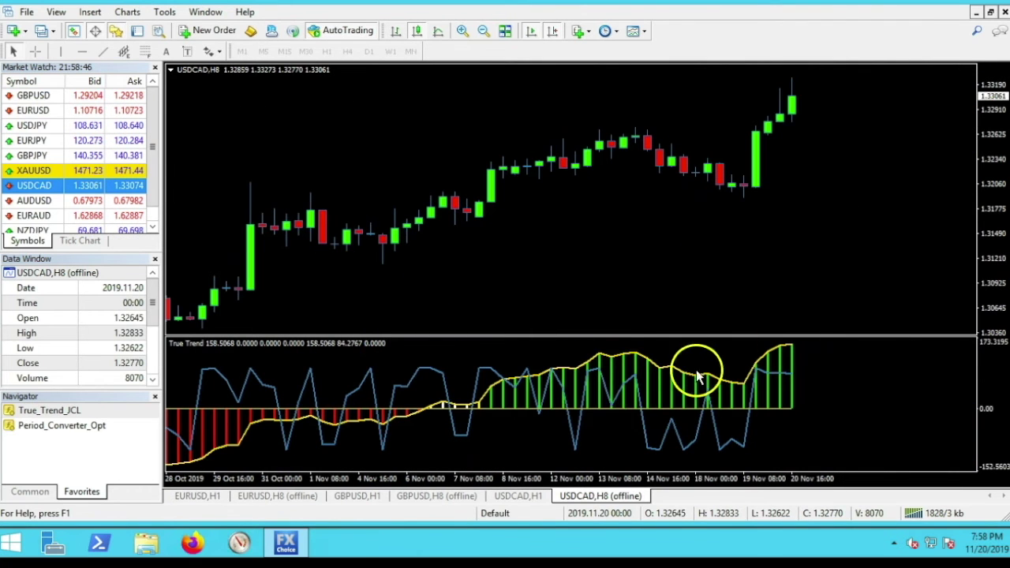
click(503, 497)
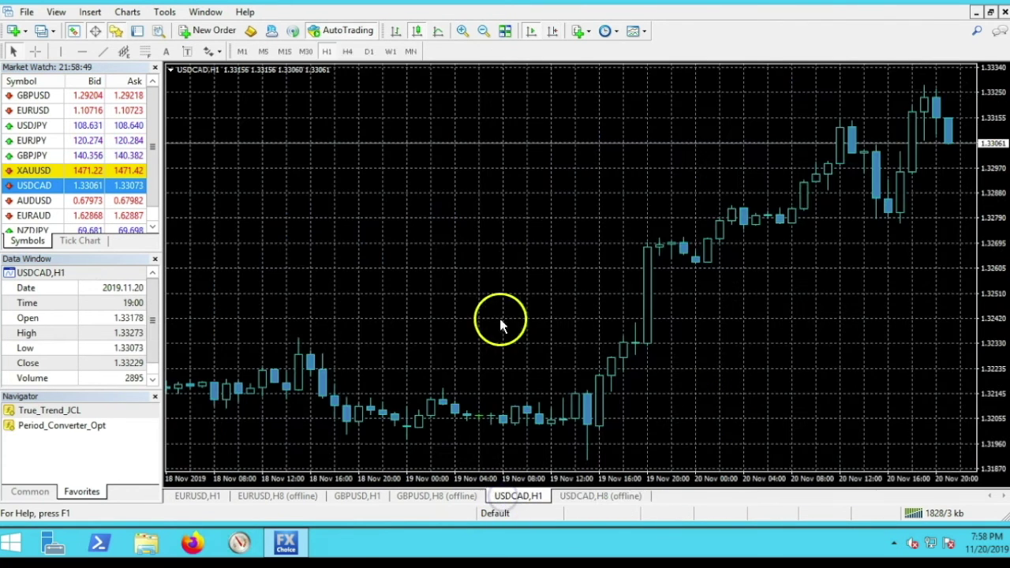
click(593, 496)
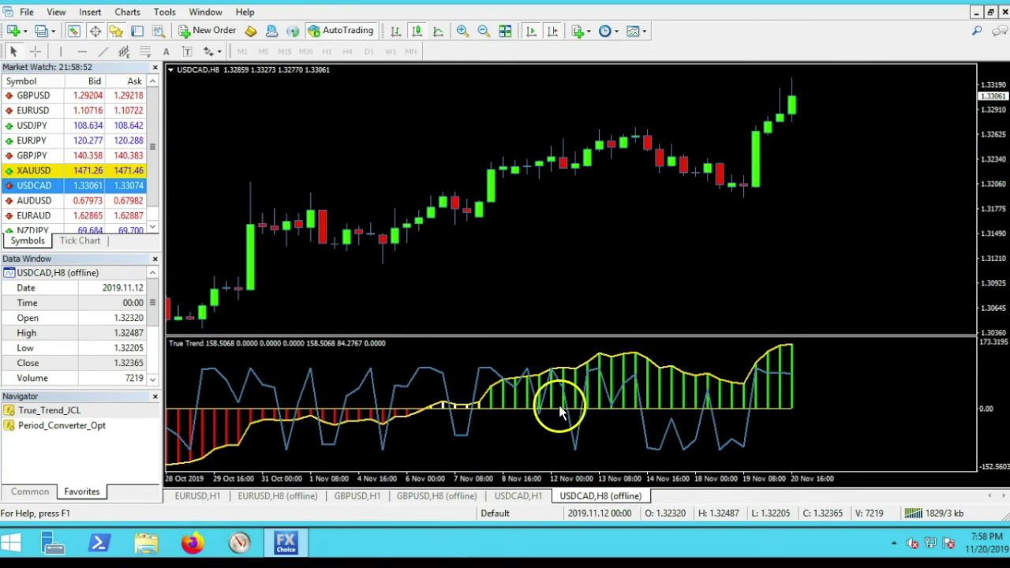
- Open a EURAUD chart from the market watch list and apply template H1 to it
click(153, 229)
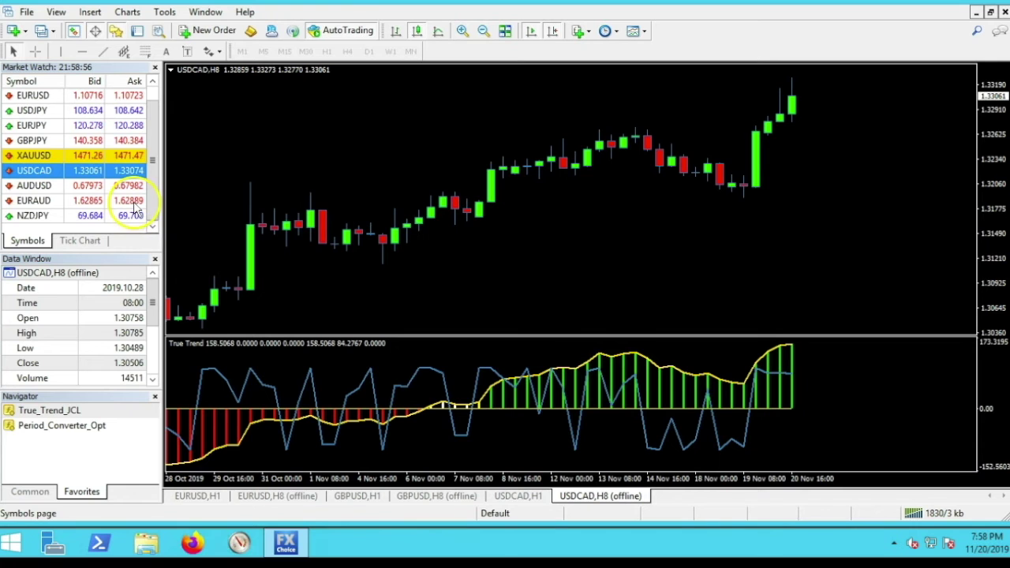
right_click(137, 202)
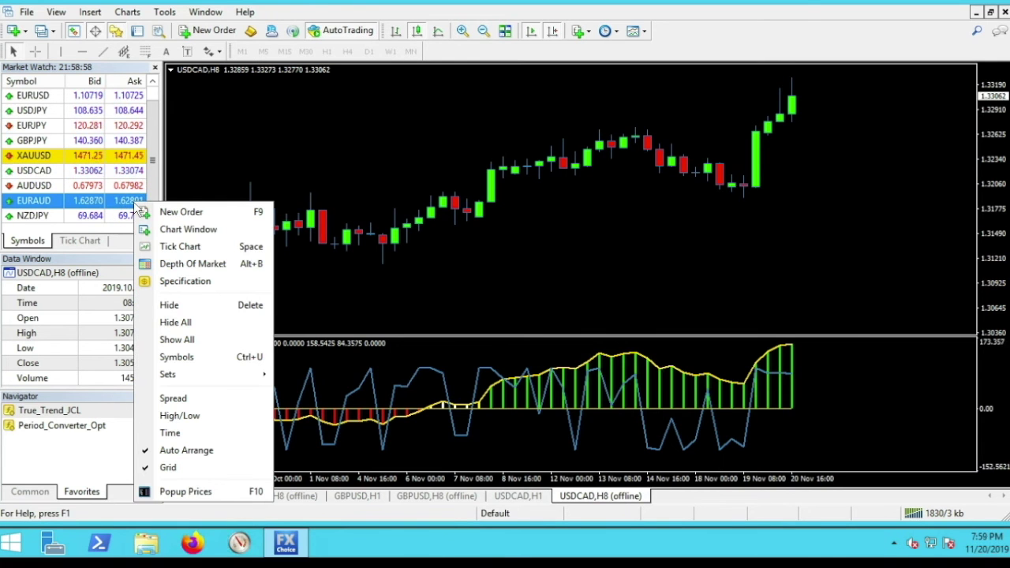
click(162, 228)
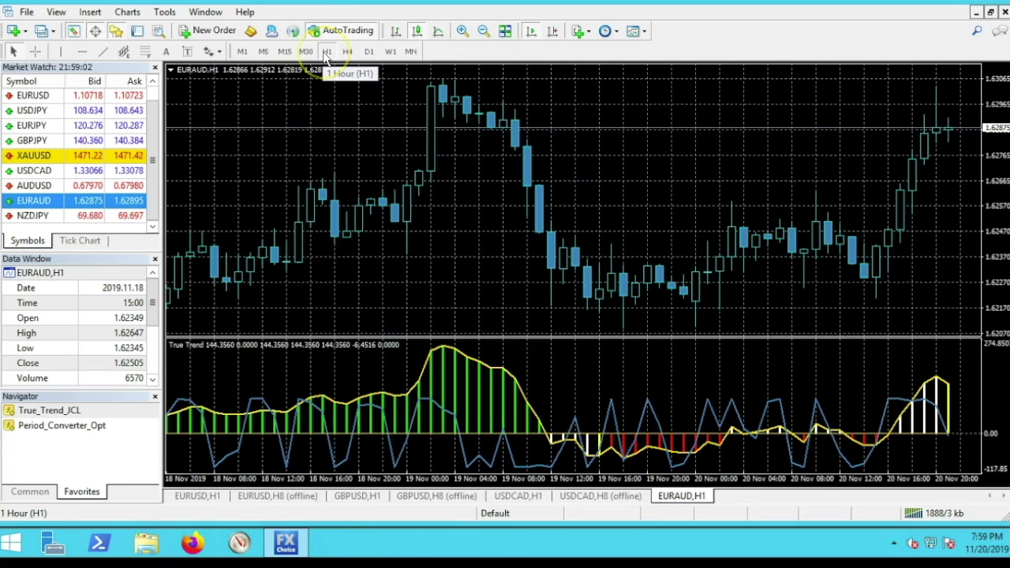
click(130, 12)
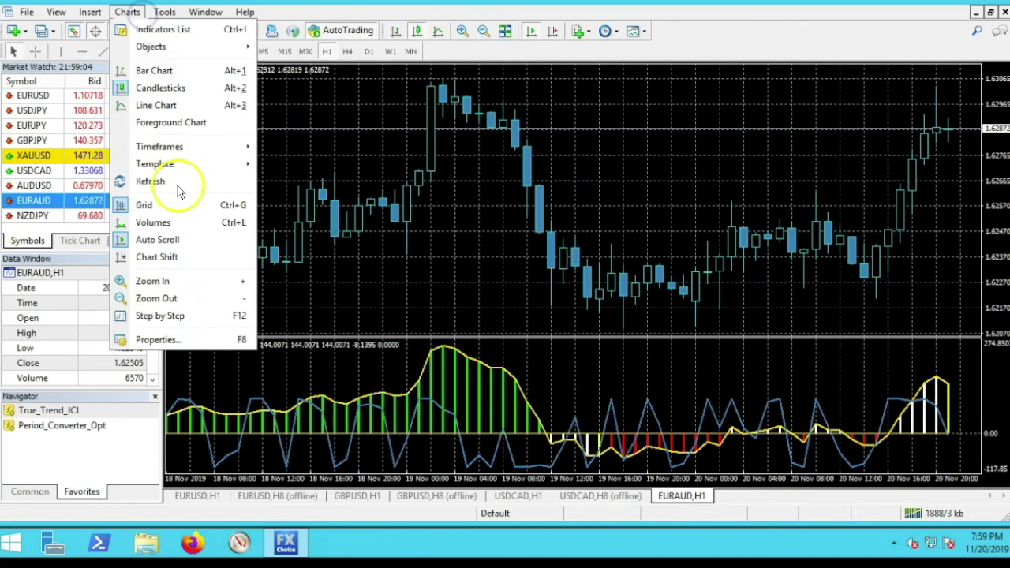
mouse_move(192, 164)
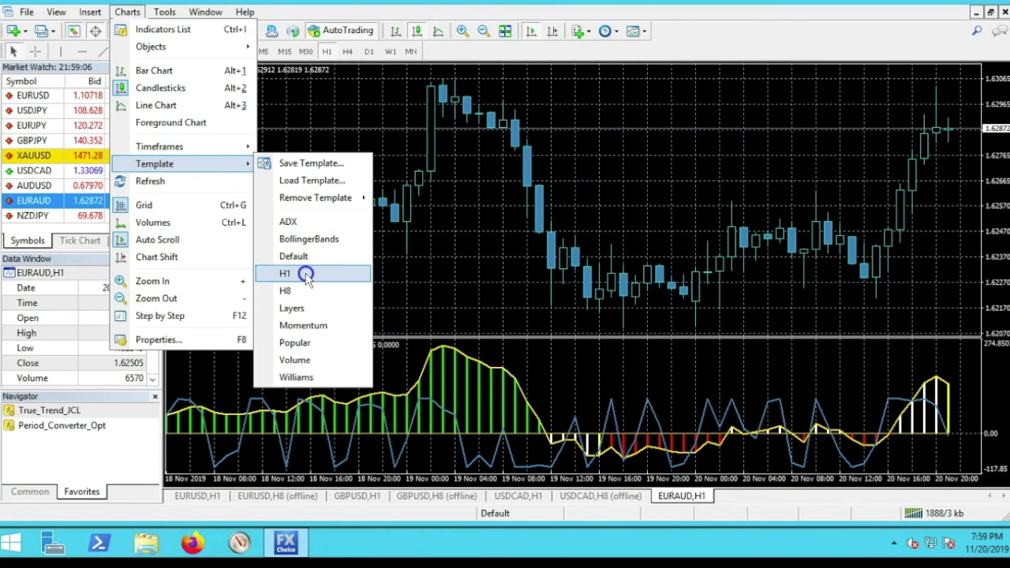
click(266, 271)
- Open the offline EURAUD H8 chart and apply template H8 to it
click(26, 12)
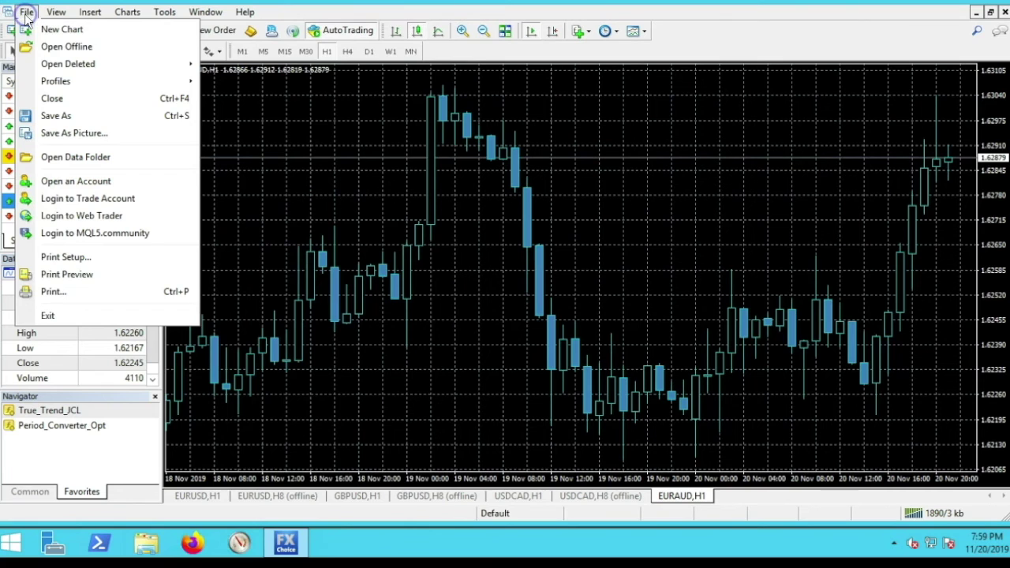
click(52, 49)
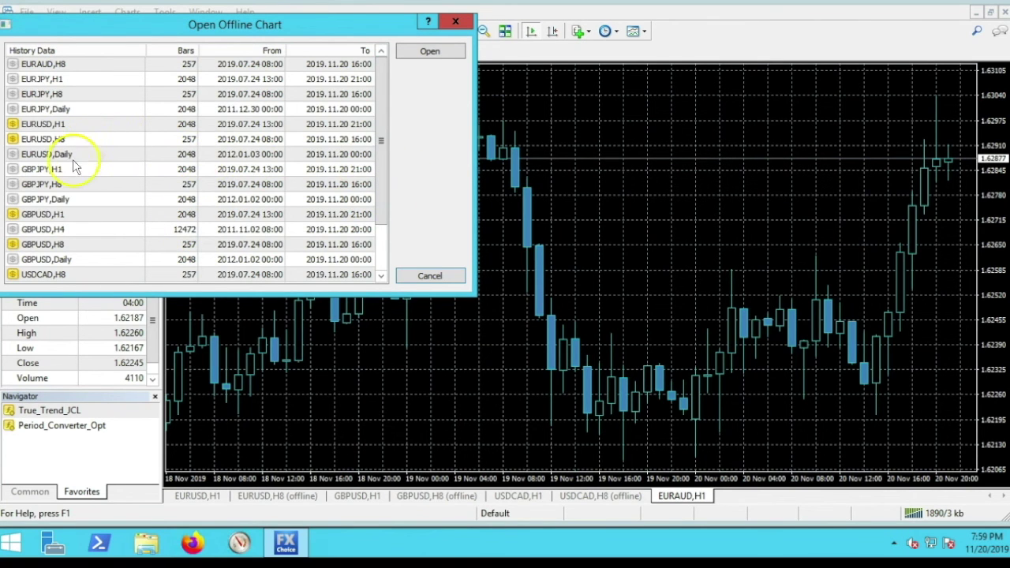
double_click(60, 69)
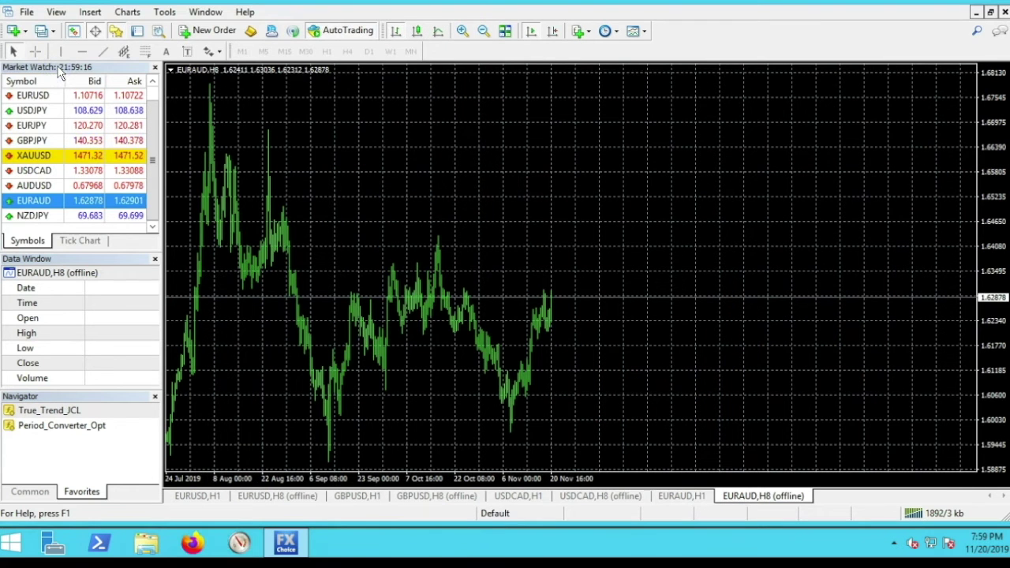
click(124, 14)
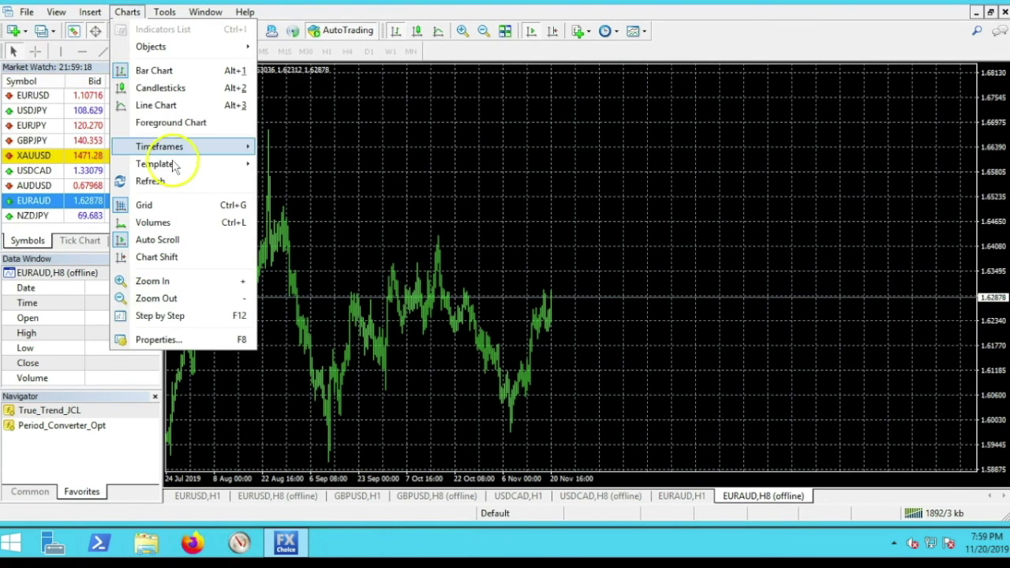
mouse_move(201, 172)
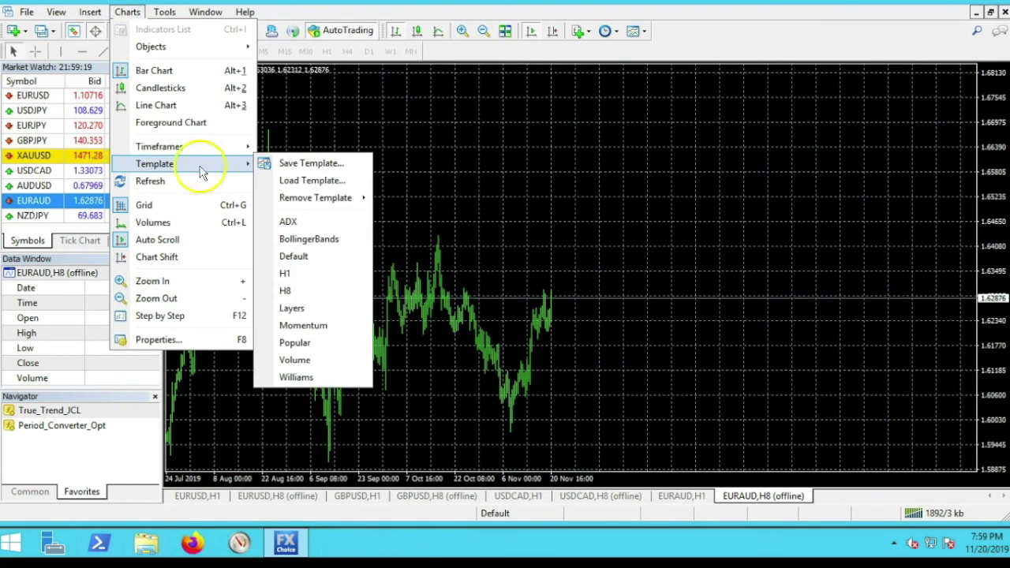
click(305, 292)
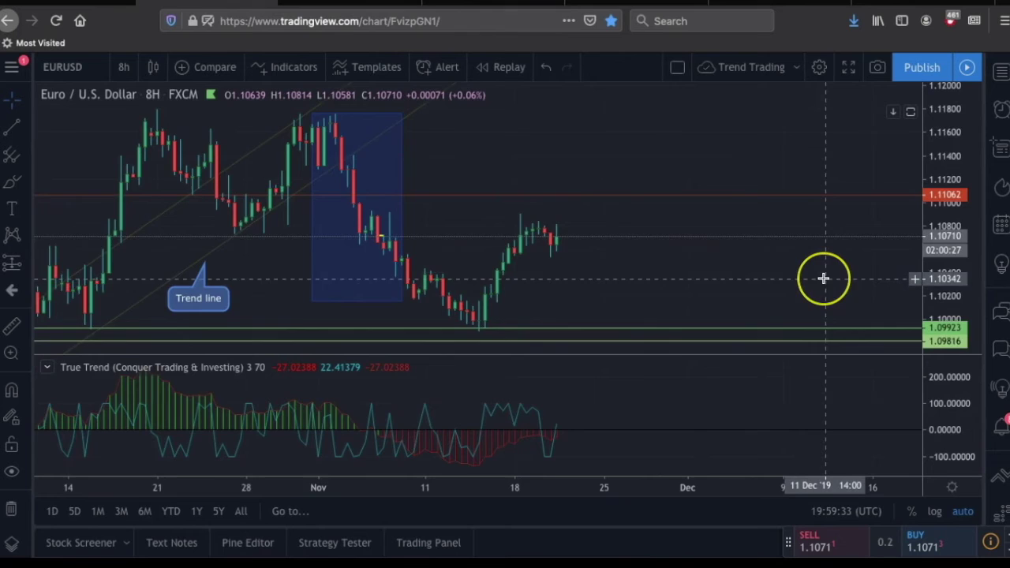
- Examine the price action and True Trend indicator over different time ranges on TradingView's EURUSD 8-hour chart
scroll(823, 278, up, 2)
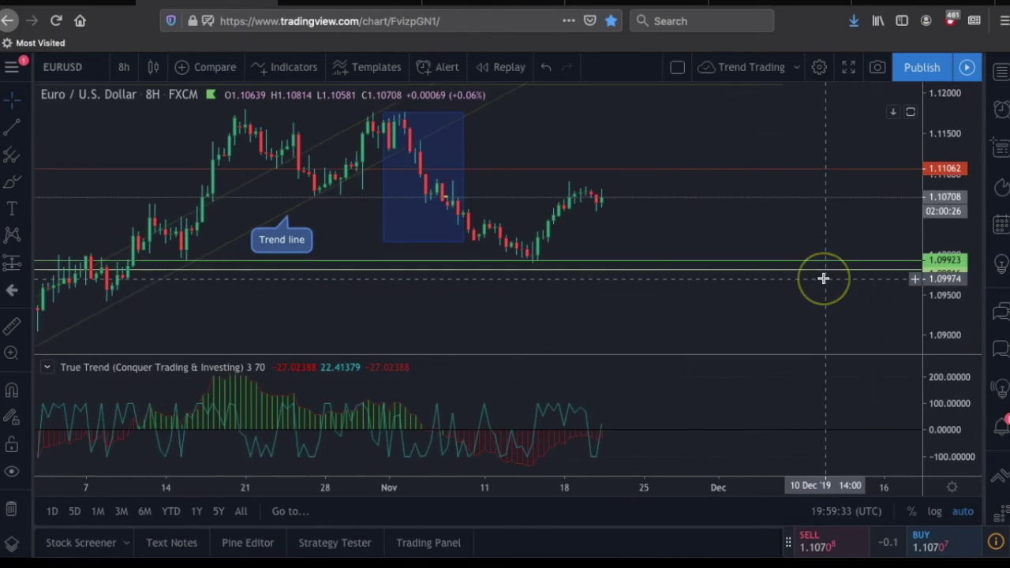
scroll(823, 278, up, 1)
scroll(823, 278, down, 2)
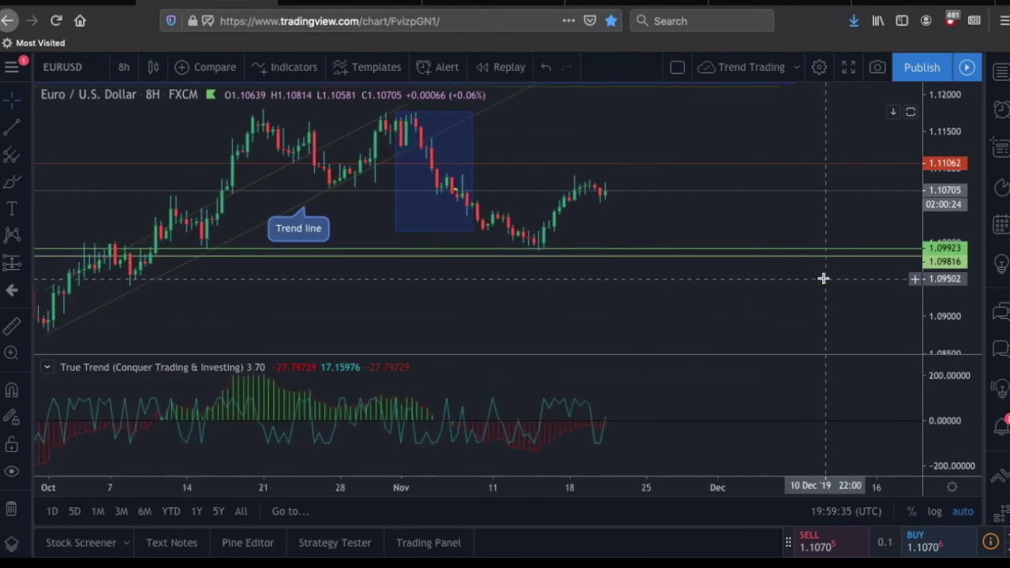
scroll(824, 278, up, 1)
scroll(823, 278, down, 4)
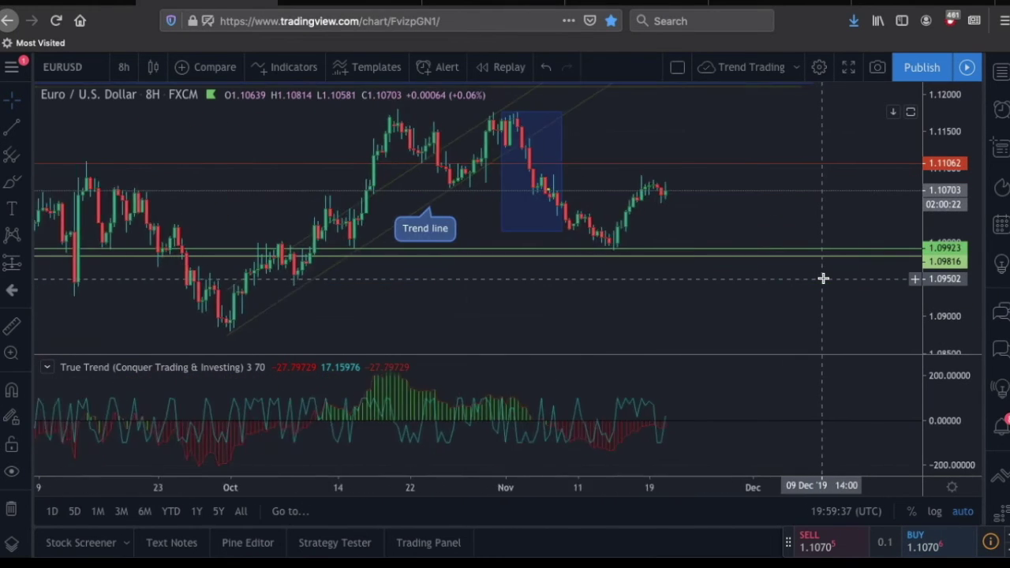
scroll(823, 278, up, 3)
click(819, 281)
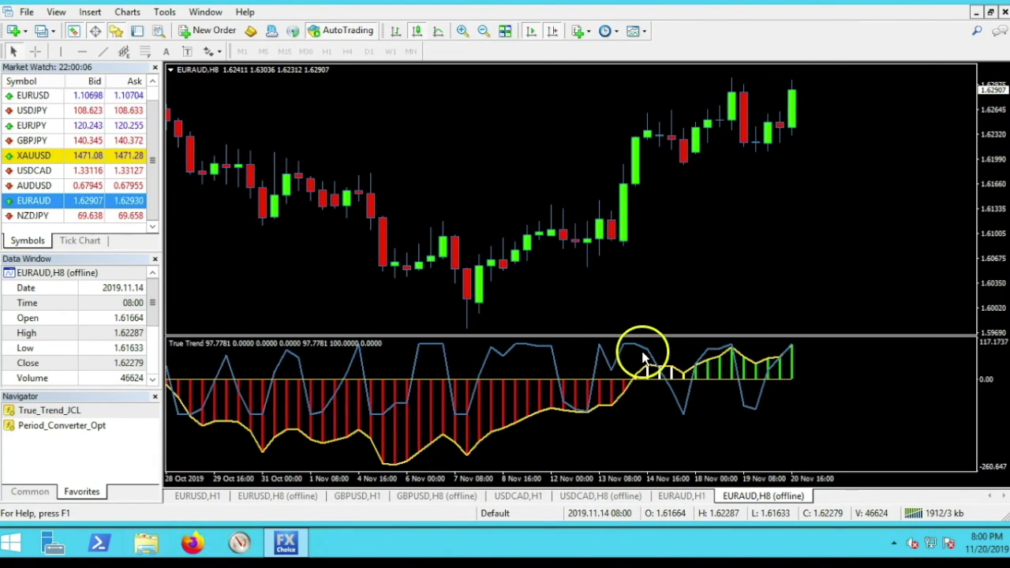
- Read through the YouTube live trading session's description, covering the group, FX Choice broker, True Trend tutorial and download links
mouse_move(641, 355)
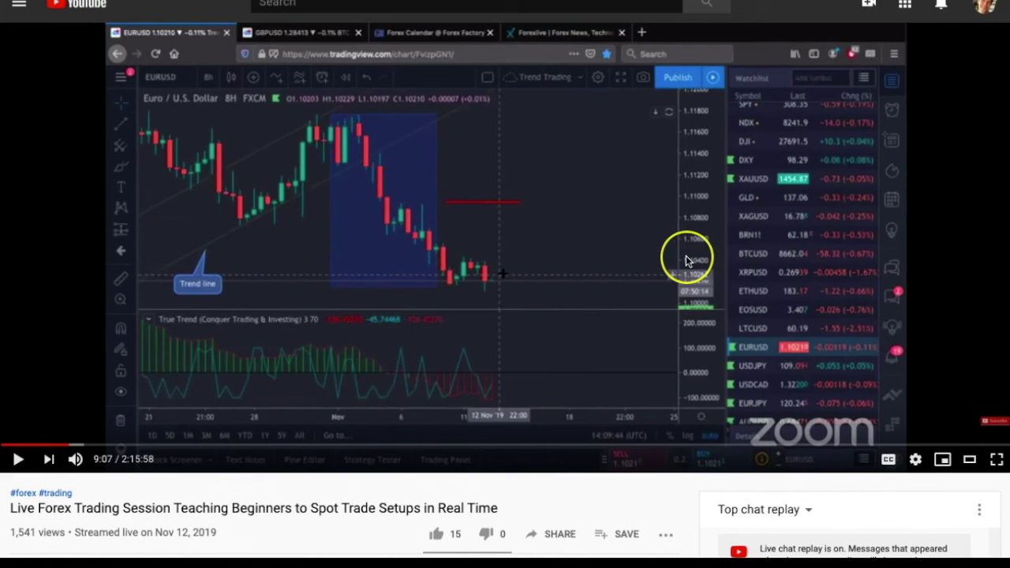
scroll(627, 296, down, 3)
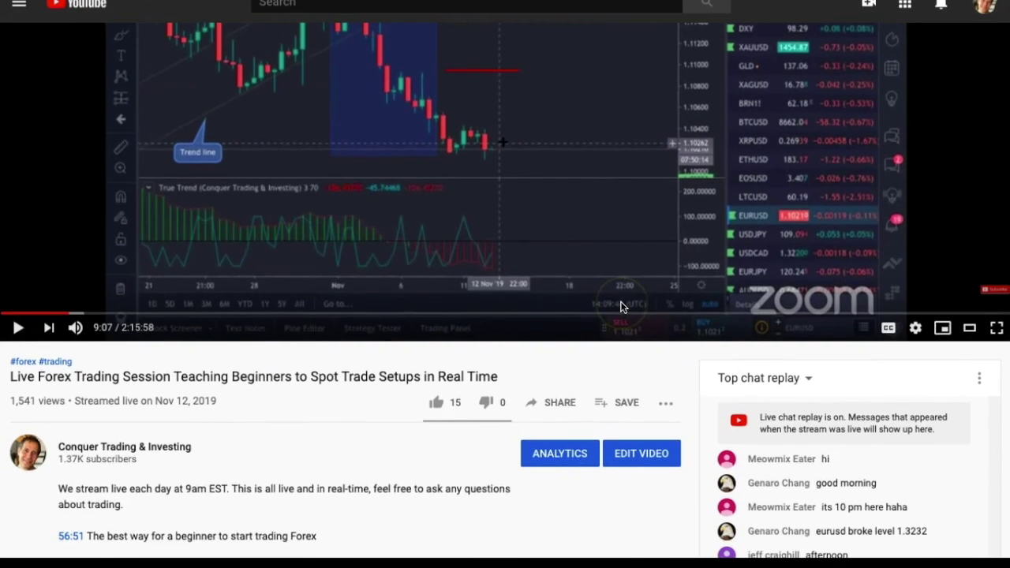
scroll(621, 307, down, 5)
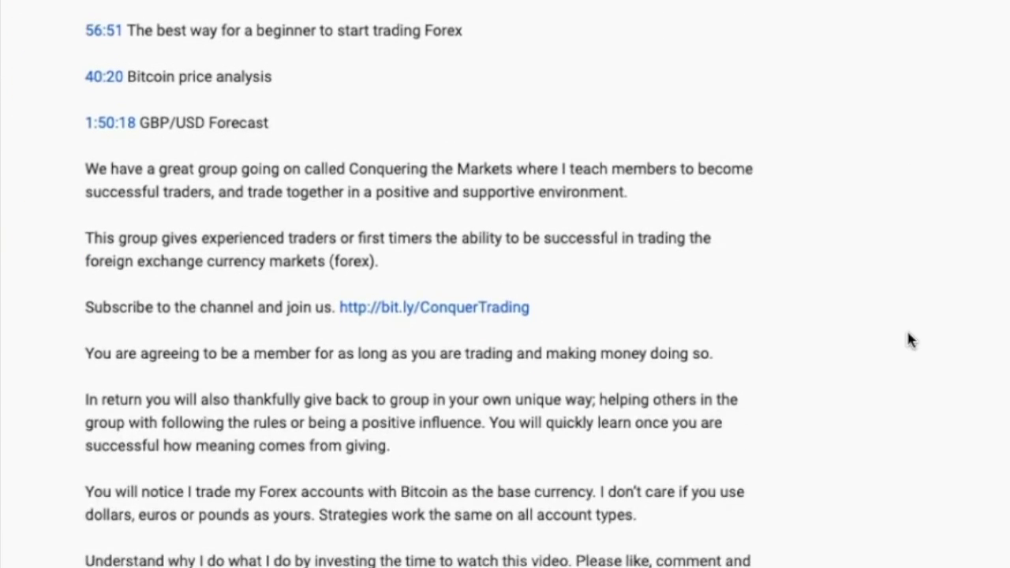
scroll(908, 333, down, 5)
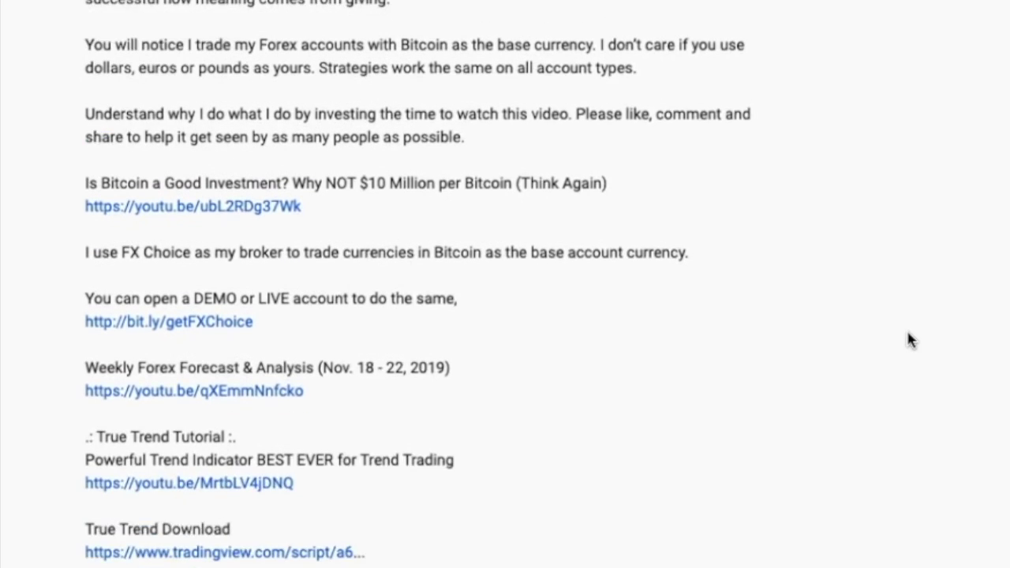
click(661, 270)
scroll(661, 271, down, 1)
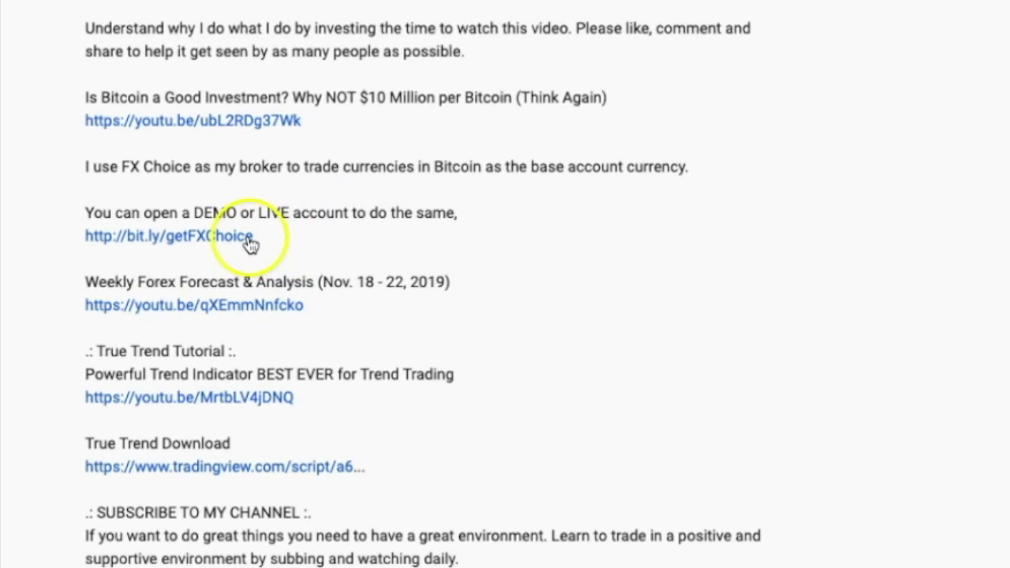
scroll(604, 281, up, 1)
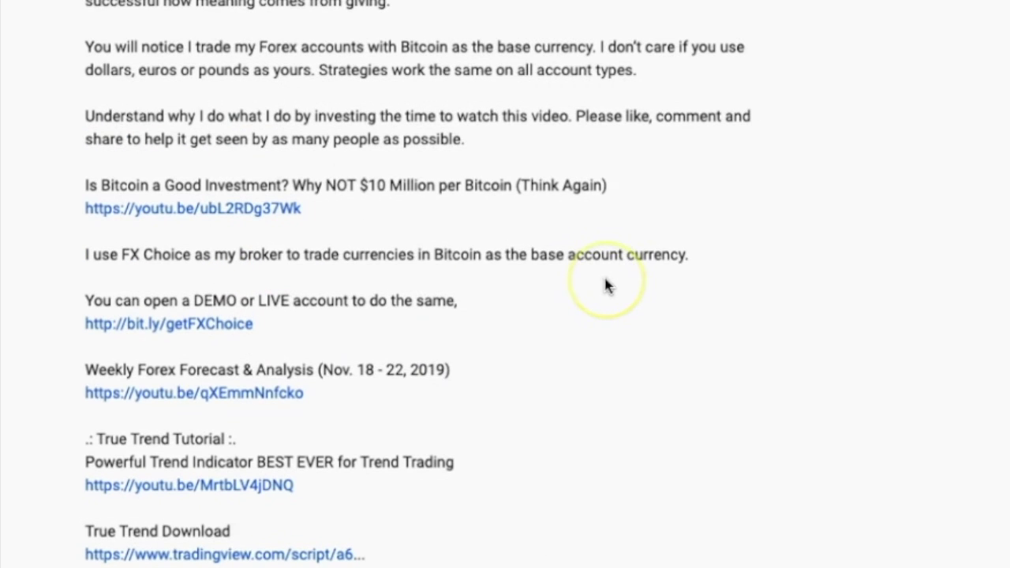
scroll(606, 286, up, 1)
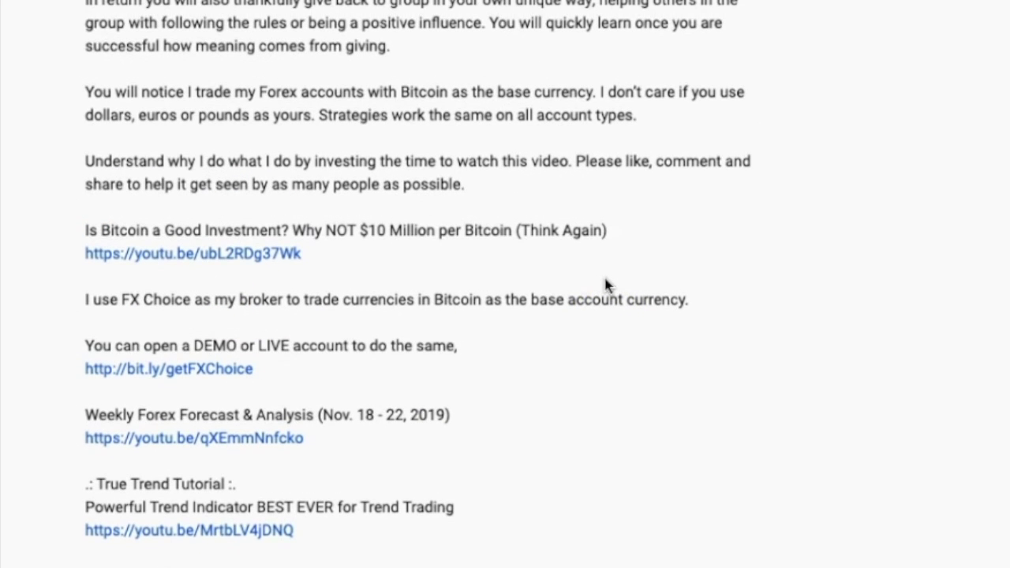
scroll(606, 286, up, 7)
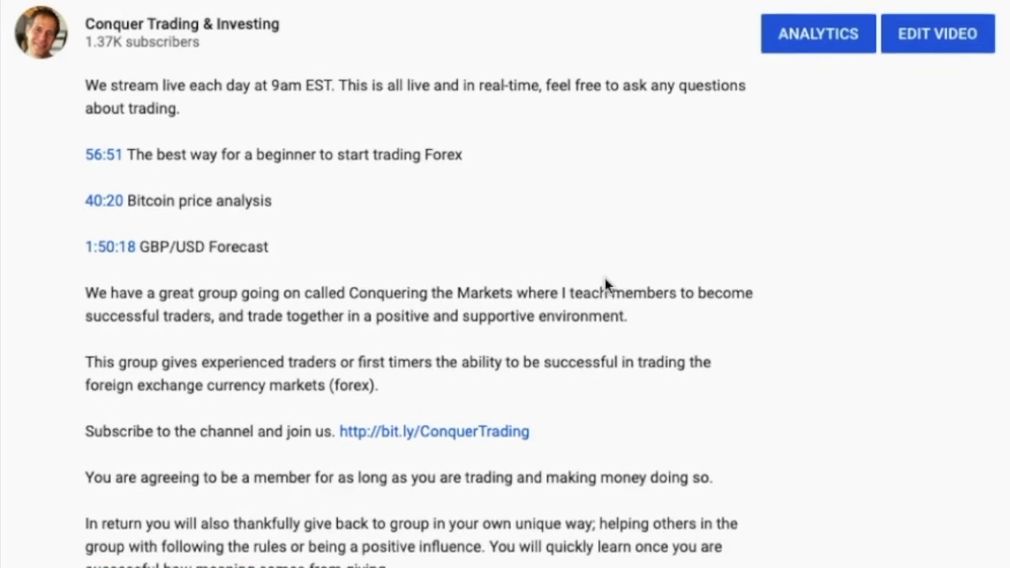
scroll(606, 286, up, 2)
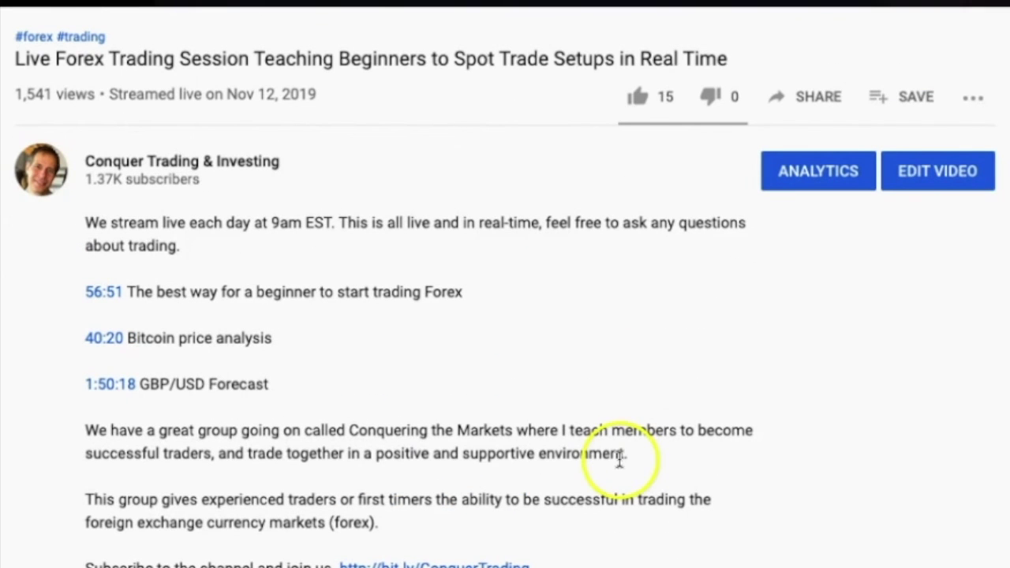
scroll(545, 562, down, 4)
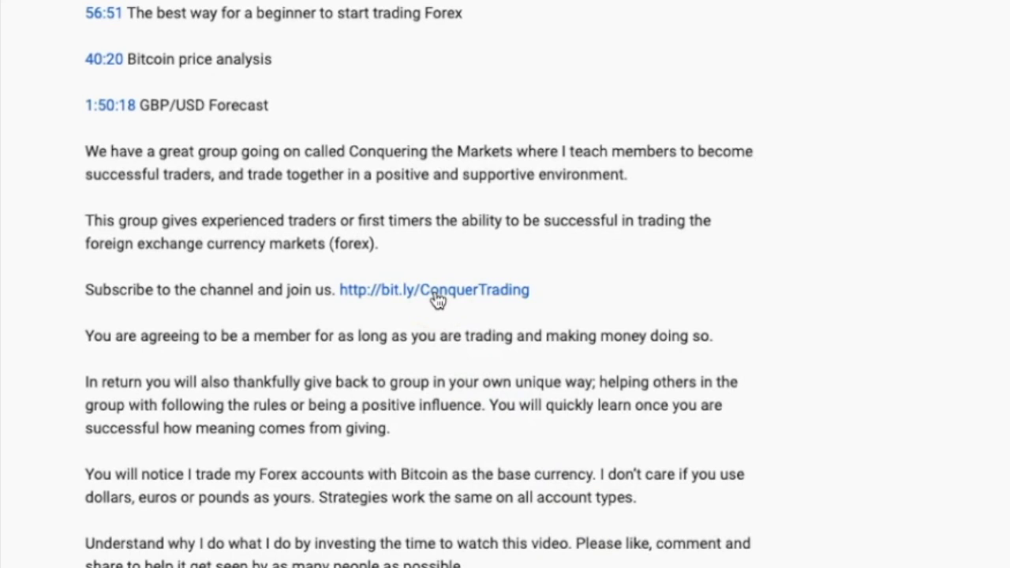
scroll(613, 311, up, 6)
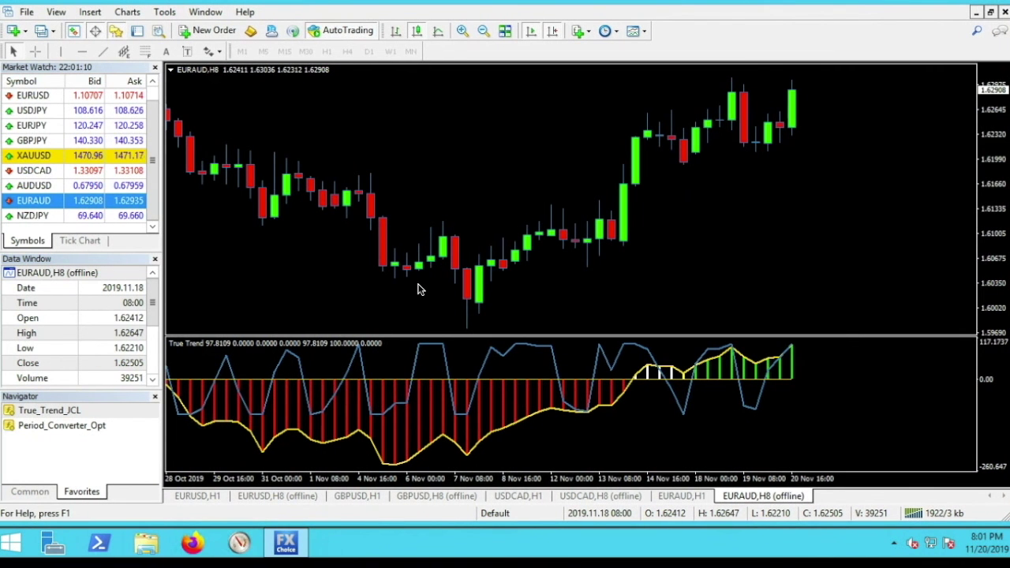